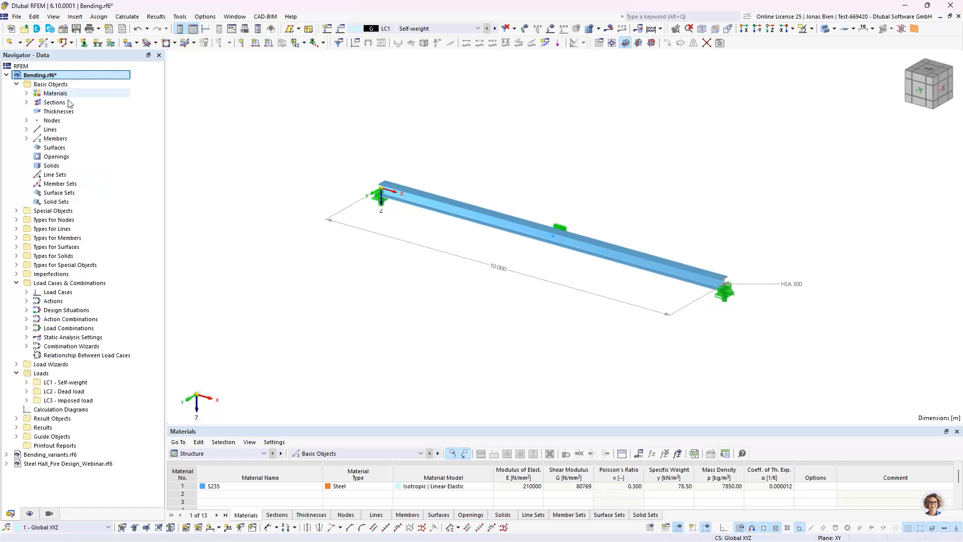
Step: Review the beam's material and step through the load cases to display the dead load and the imposed load
click(26, 93)
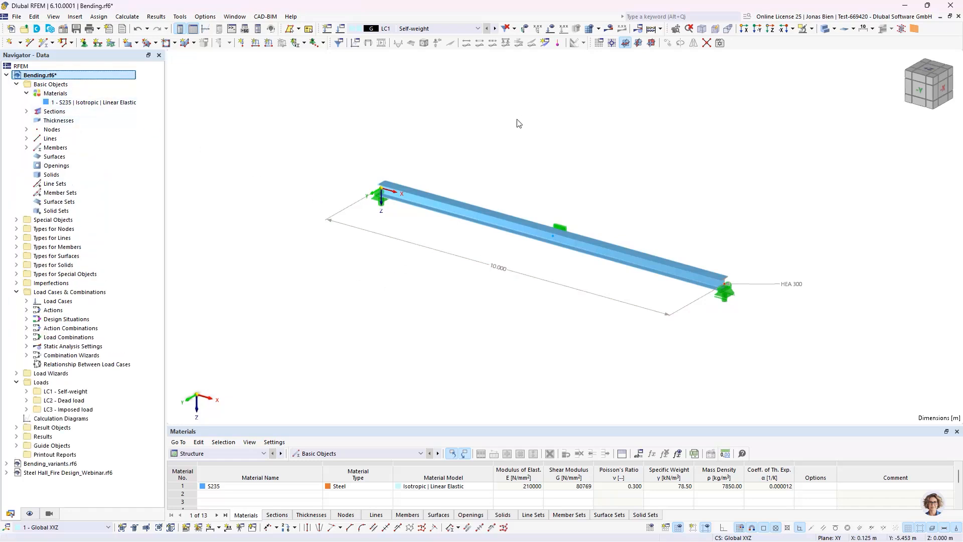
click(462, 29)
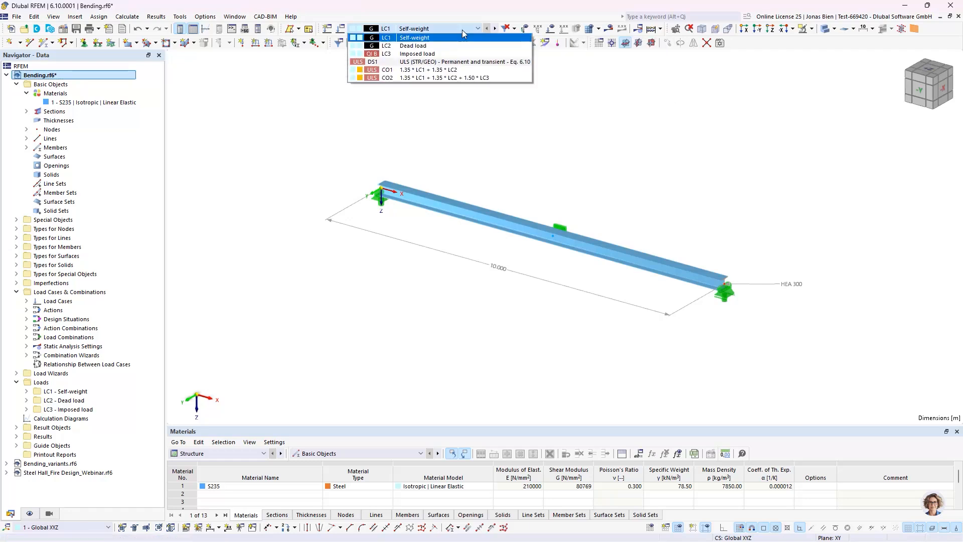
click(462, 28)
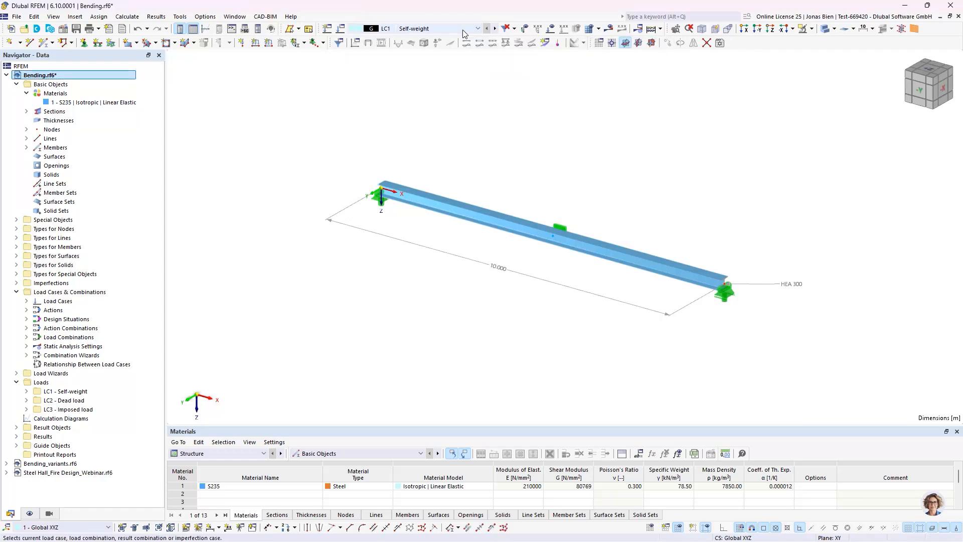
click(494, 28)
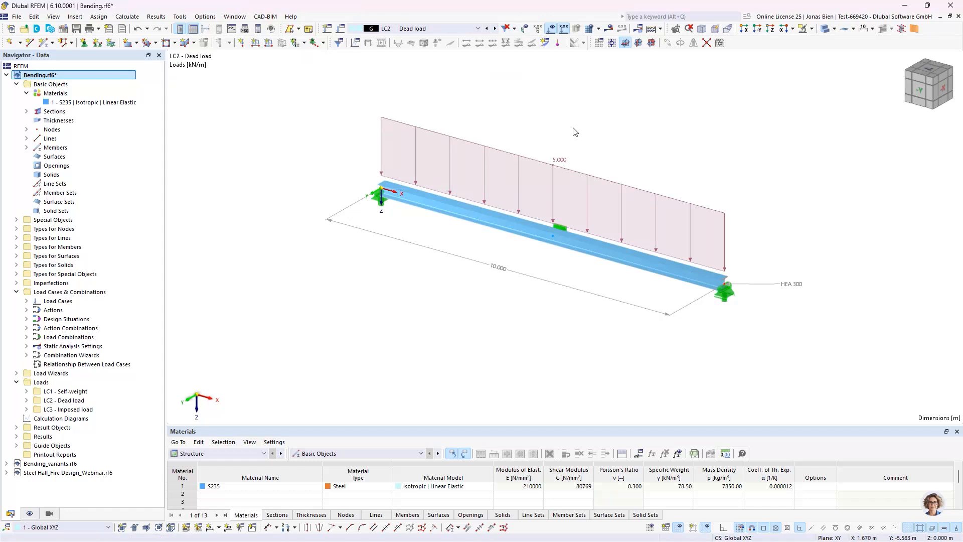
click(495, 28)
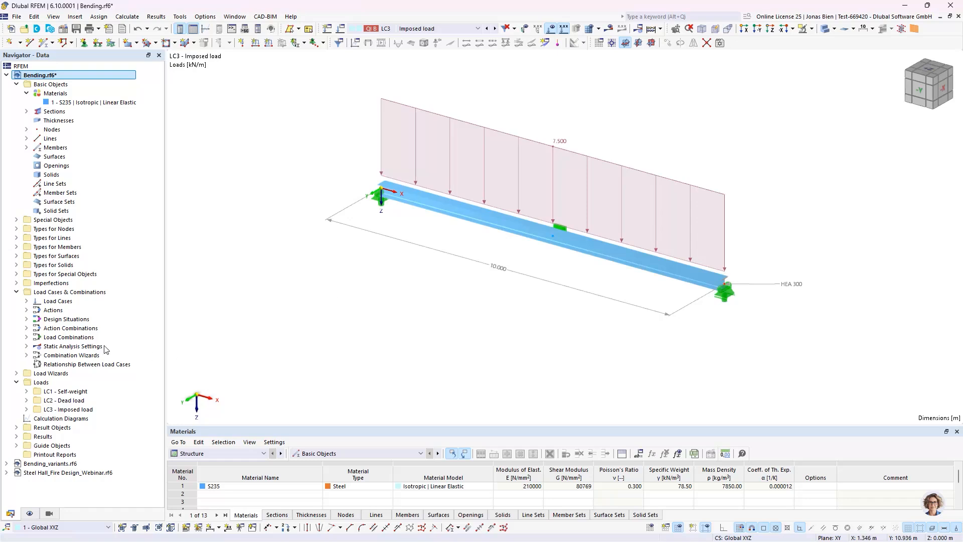
Step: Review the combination rules of design situation DS1 and its load combinations, leaving the settings as they are
click(26, 319)
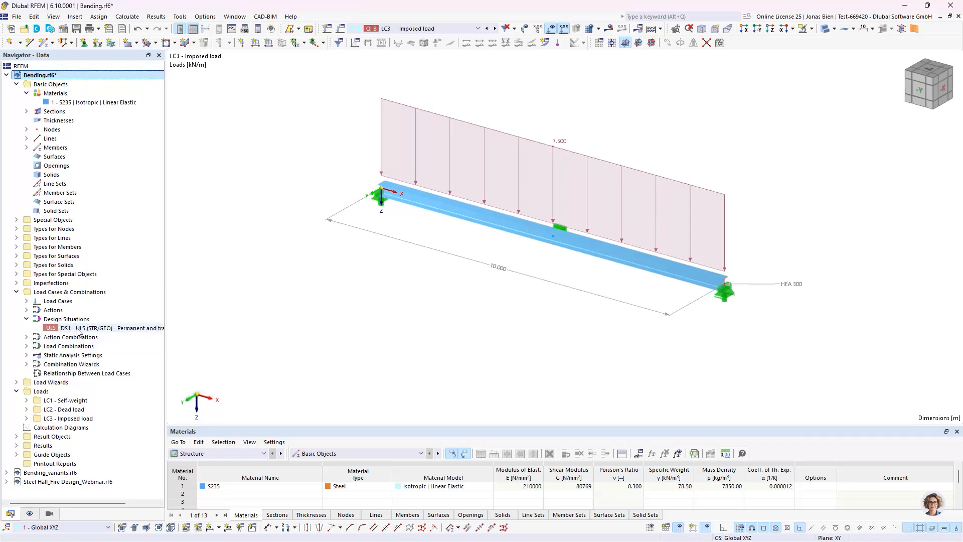
click(78, 329)
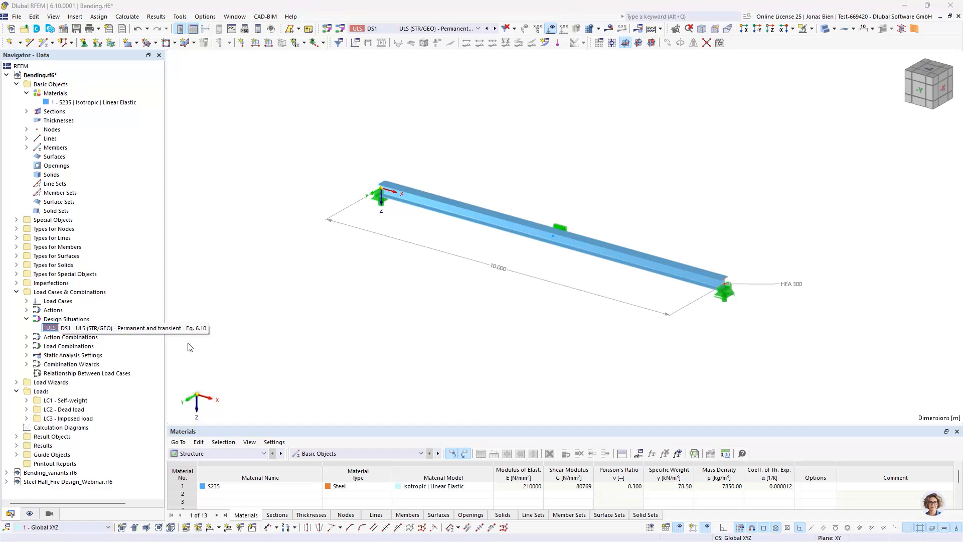
double_click(82, 329)
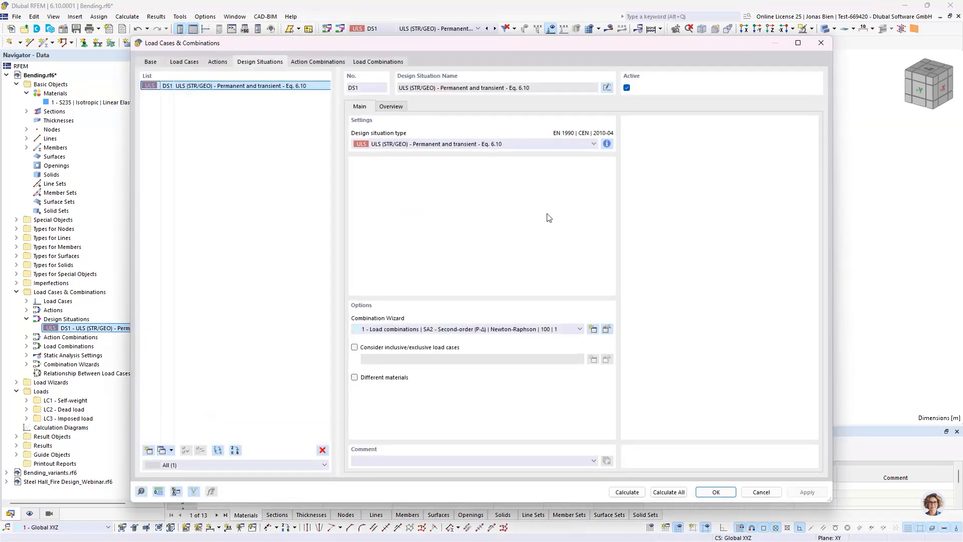
click(606, 144)
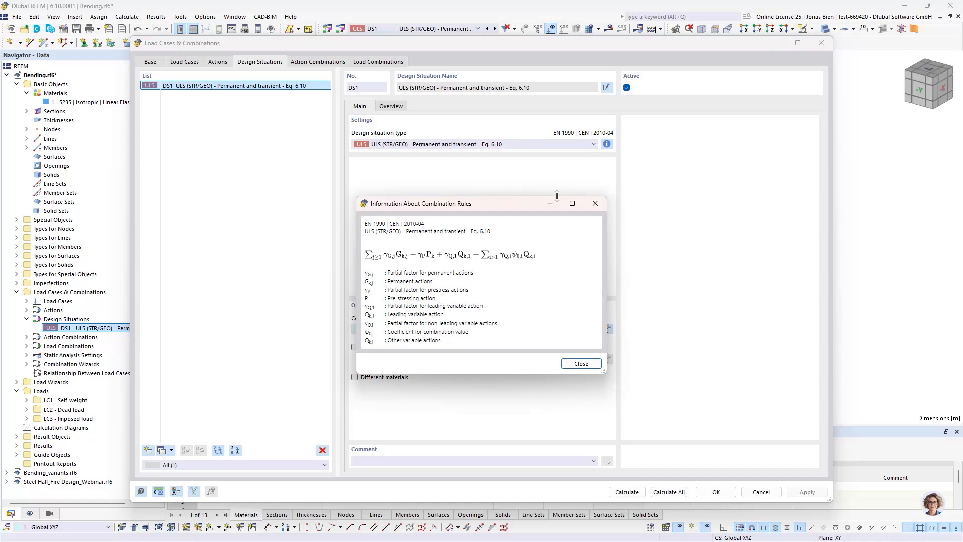
click(601, 204)
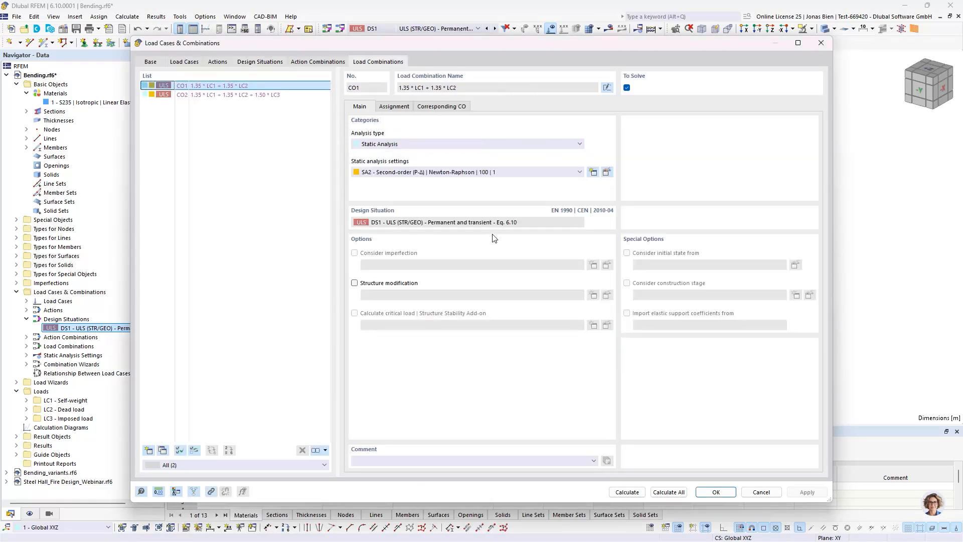
click(761, 491)
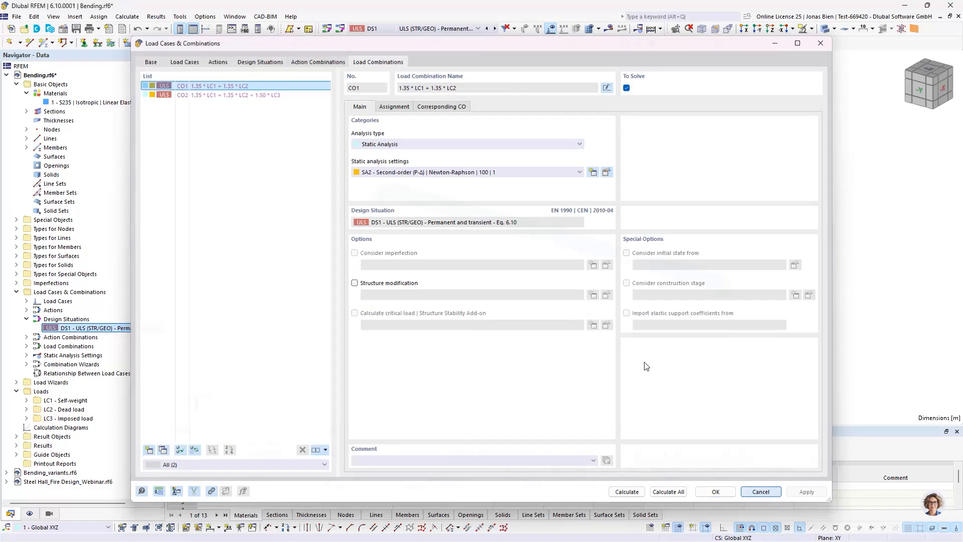
Step: Activate the Steel Design add-on in the model's base data and set the EN 1993 steel design annex to CEN | 2015-06
right_click(76, 76)
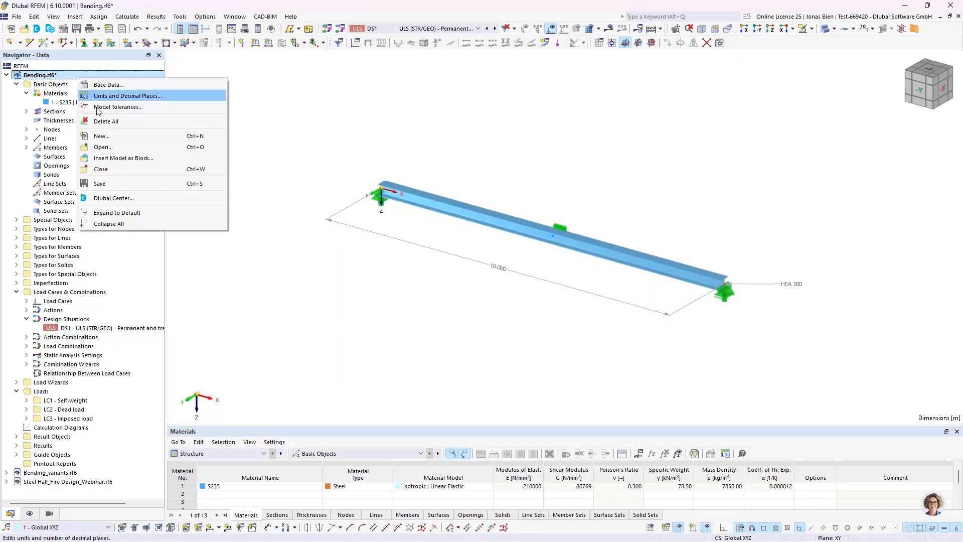
click(105, 84)
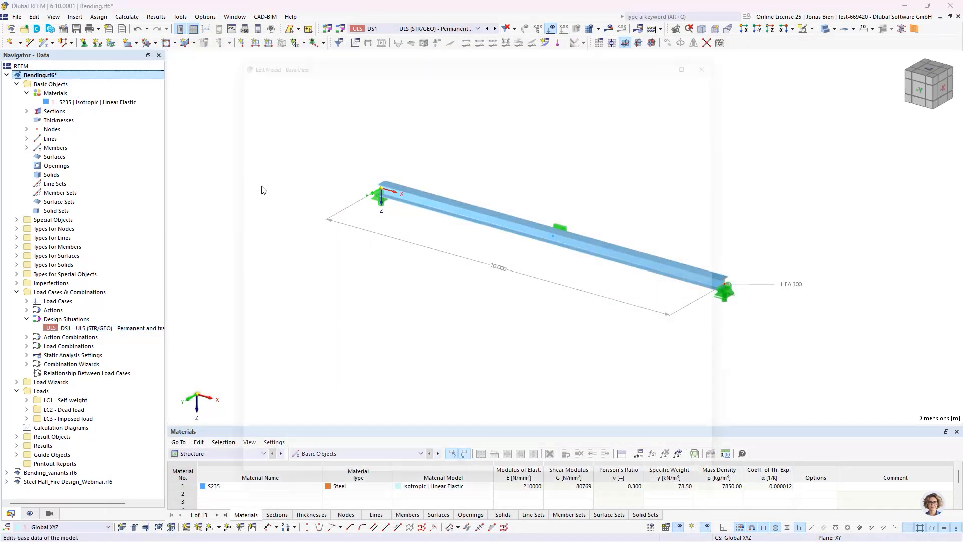
click(260, 64)
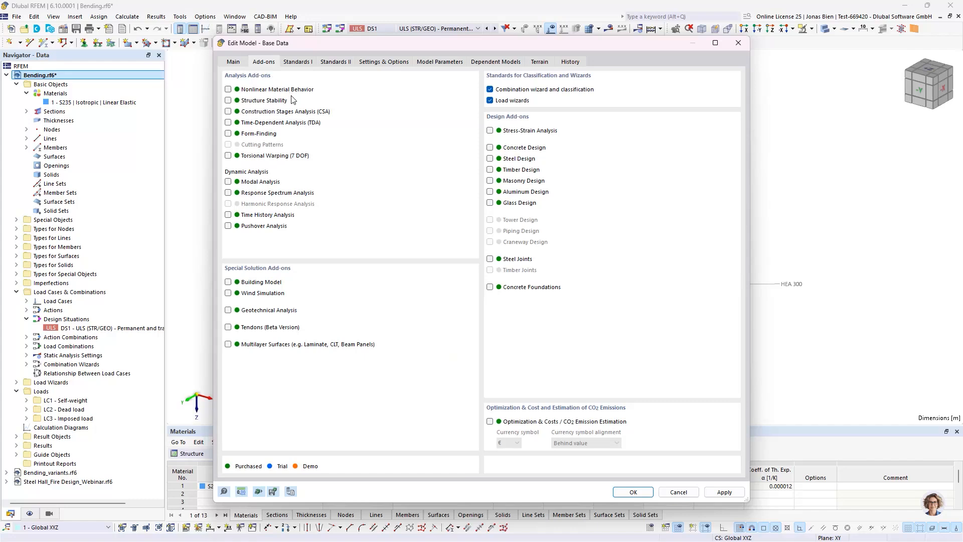
click(301, 64)
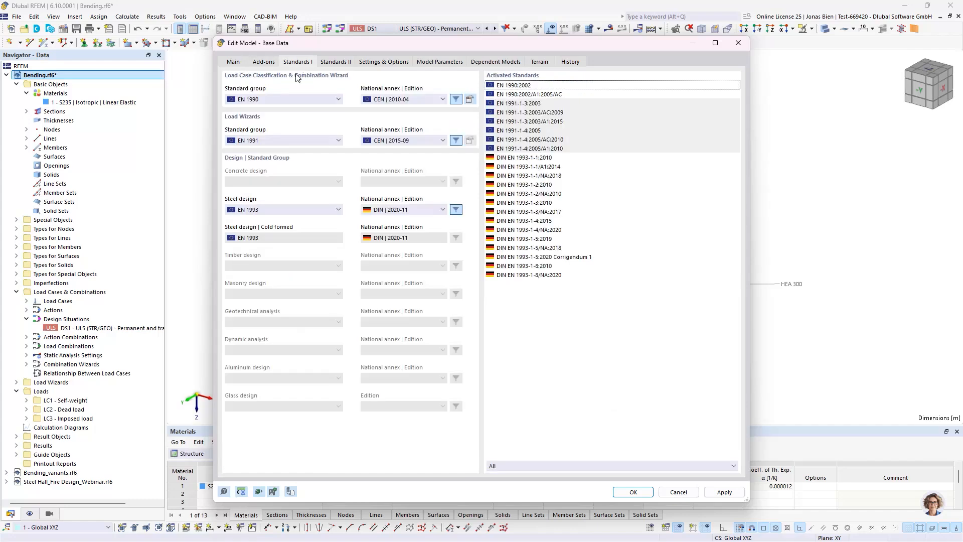
click(431, 209)
click(401, 266)
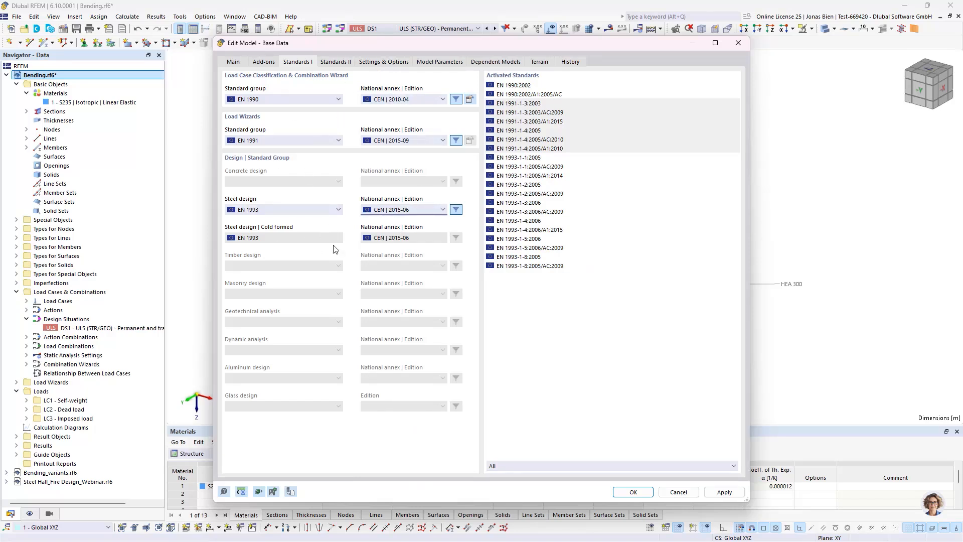
click(631, 494)
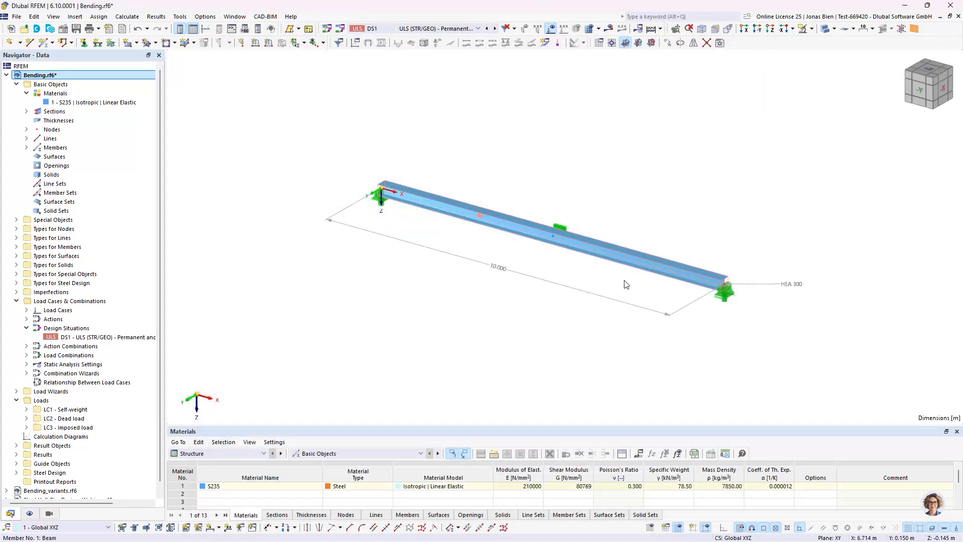
Step: Start a new effective lengths definition for the beam member's stability design by the equivalent member method
double_click(624, 280)
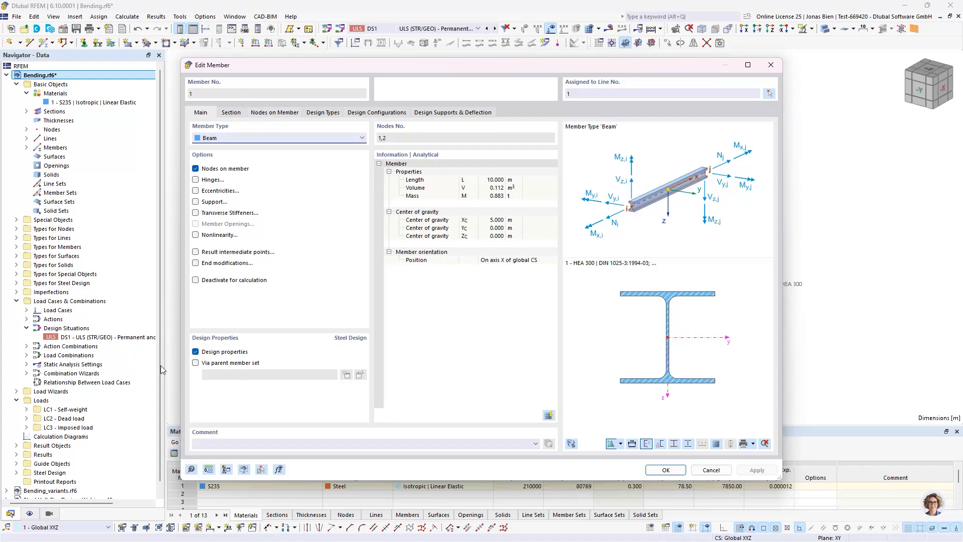
click(323, 112)
drag(341, 63, 412, 99)
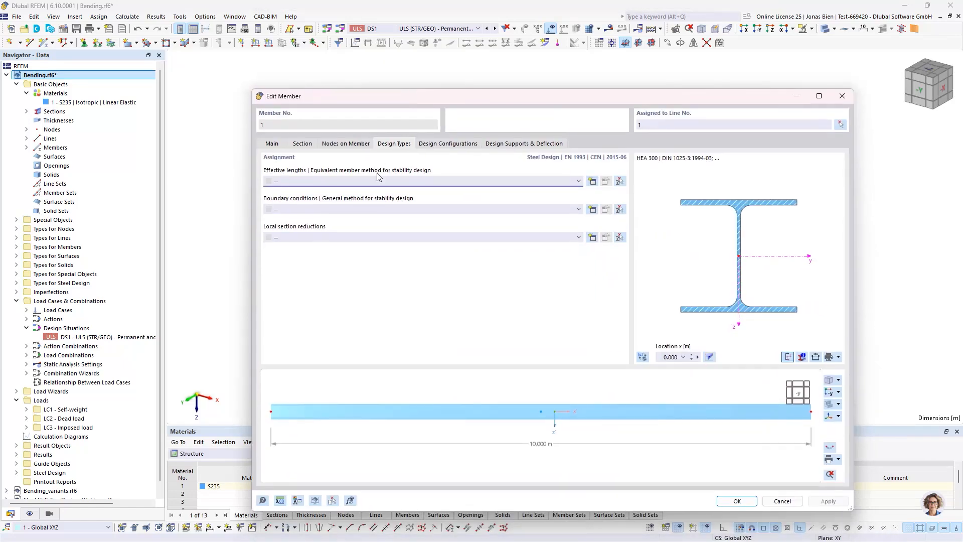
click(405, 185)
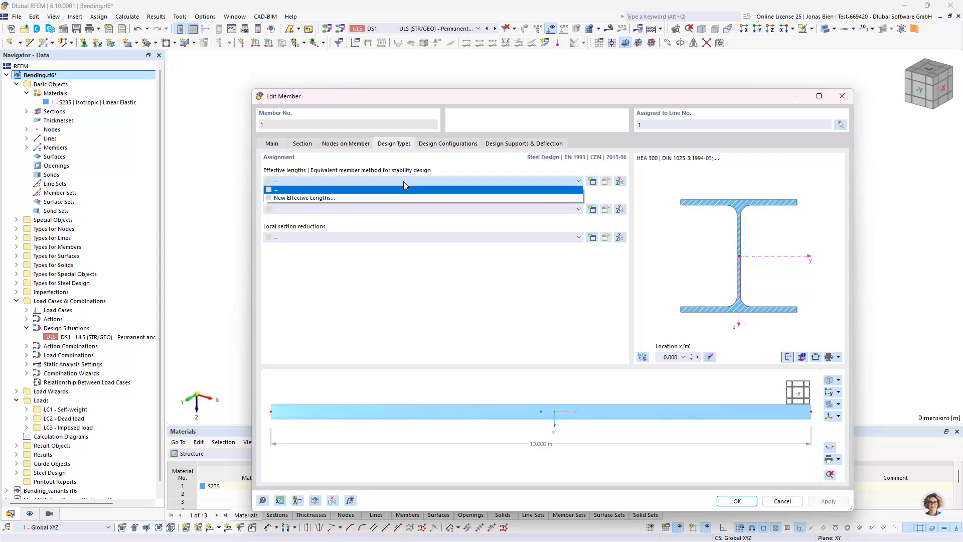
click(372, 195)
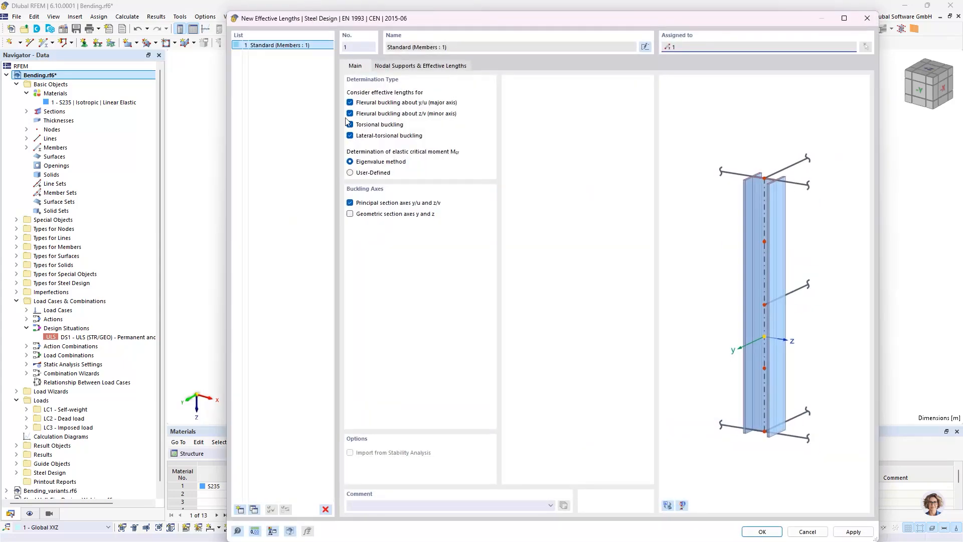
Step: Add an intermediate nodal support fixed only in y/u to the effective lengths, check it in the model preview, and assign them to the beam
click(410, 68)
click(412, 239)
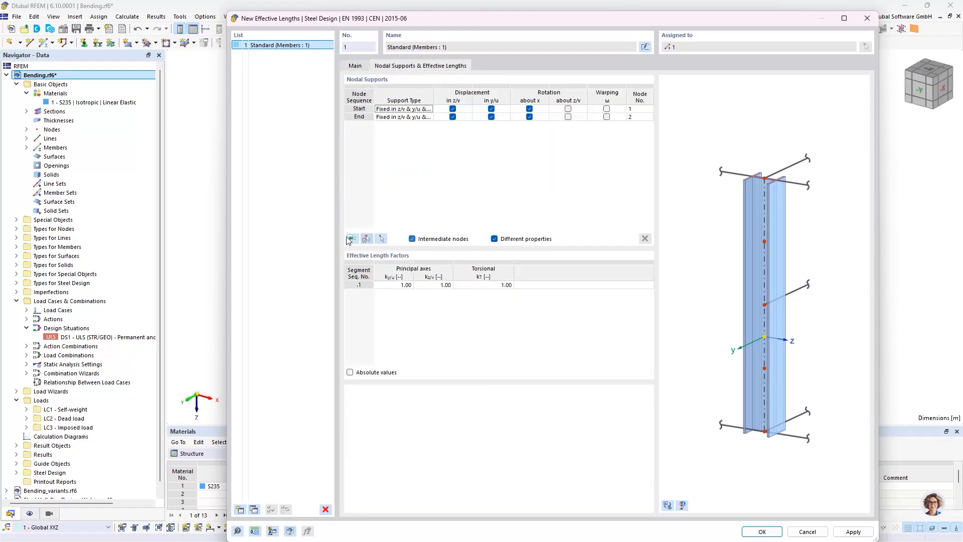
click(353, 238)
click(491, 116)
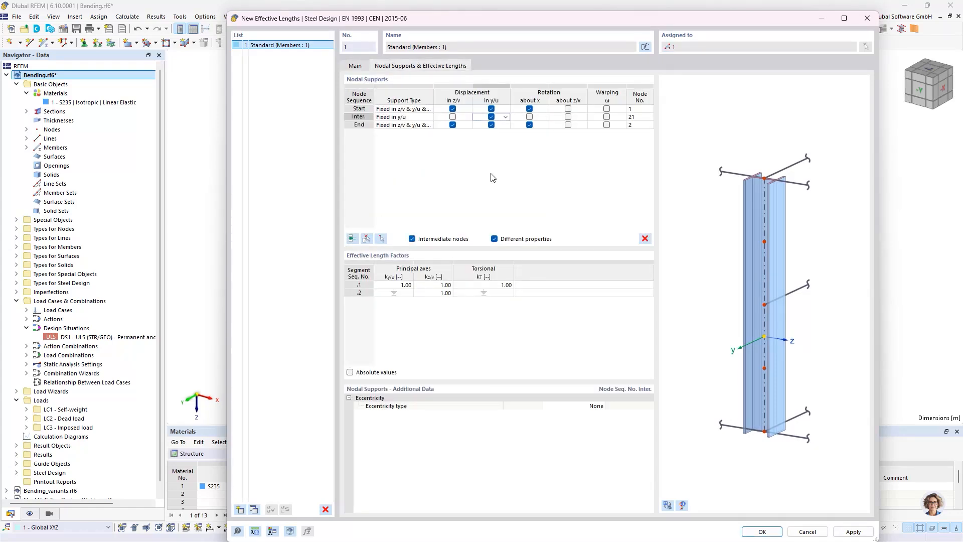
click(671, 504)
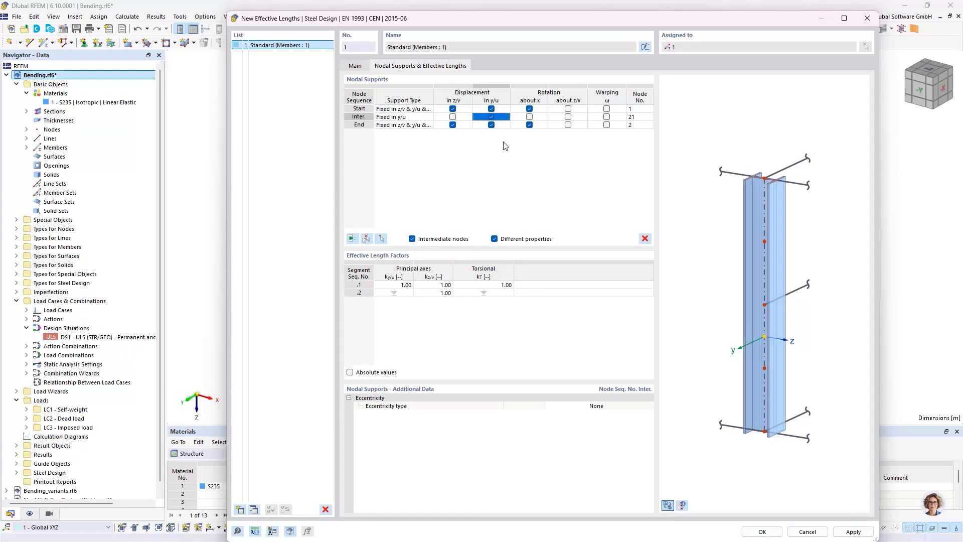
scroll(776, 287, up, 2)
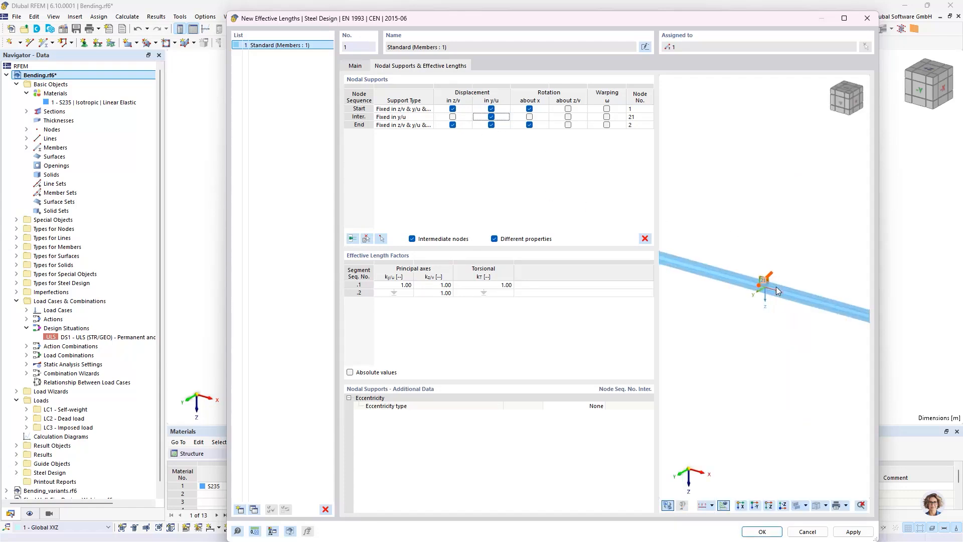
scroll(775, 287, up, 1)
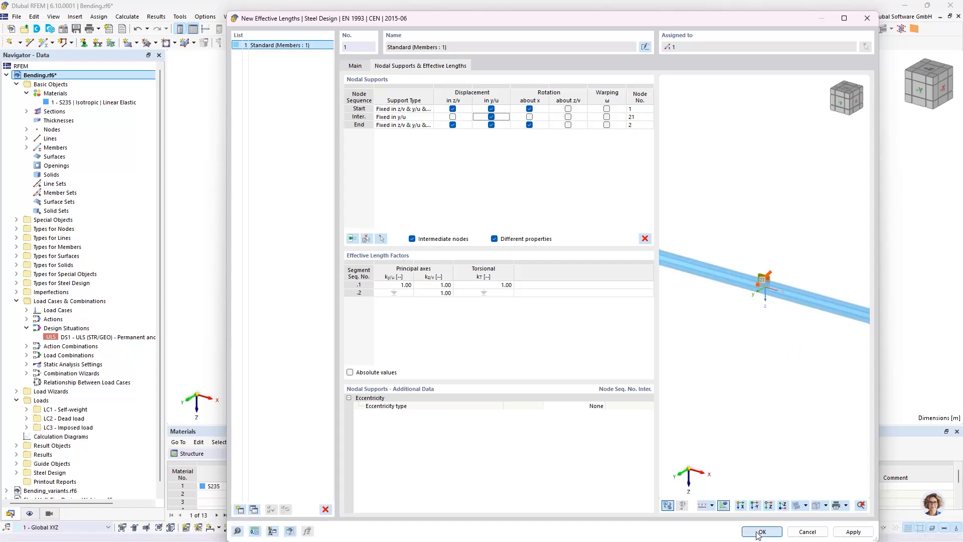
click(759, 532)
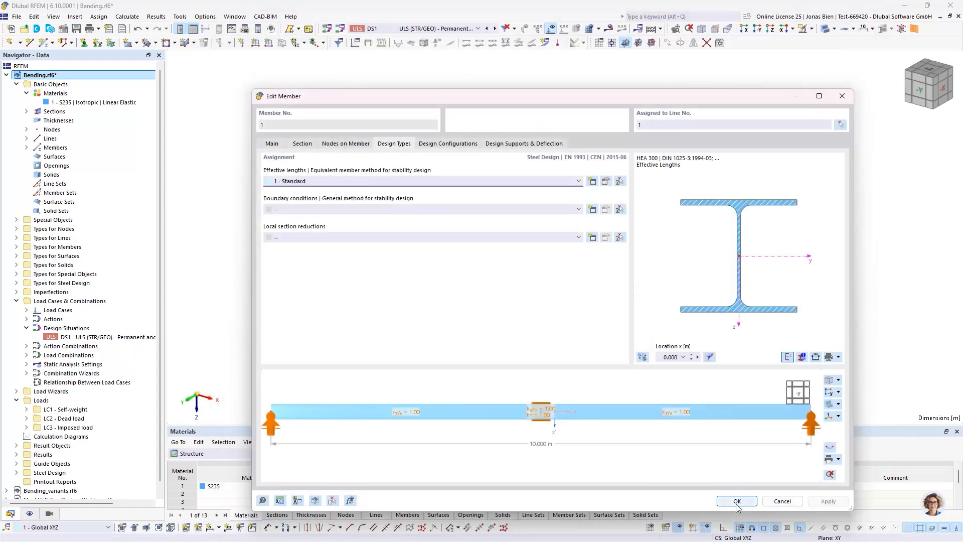
click(736, 501)
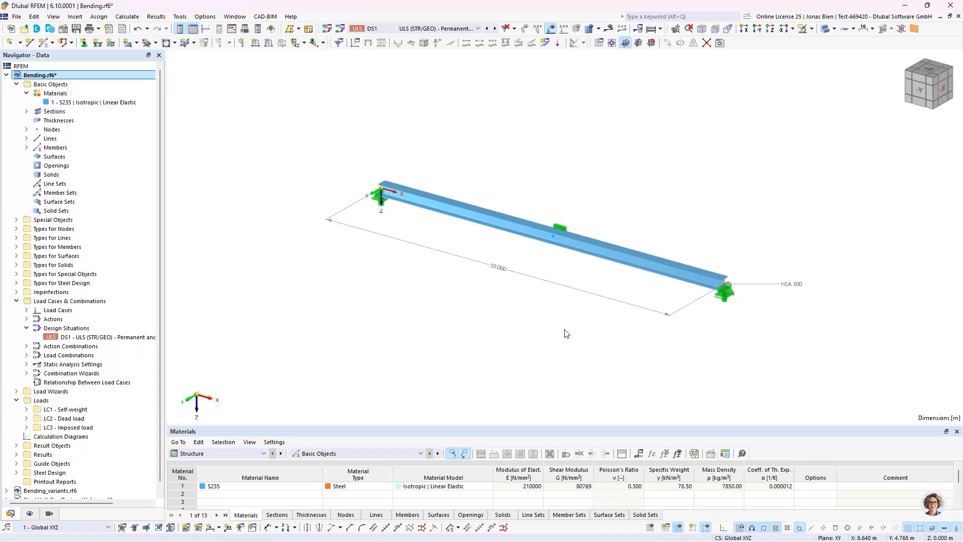
Step: Reopen the beam member and review its steel design type assignments
double_click(436, 215)
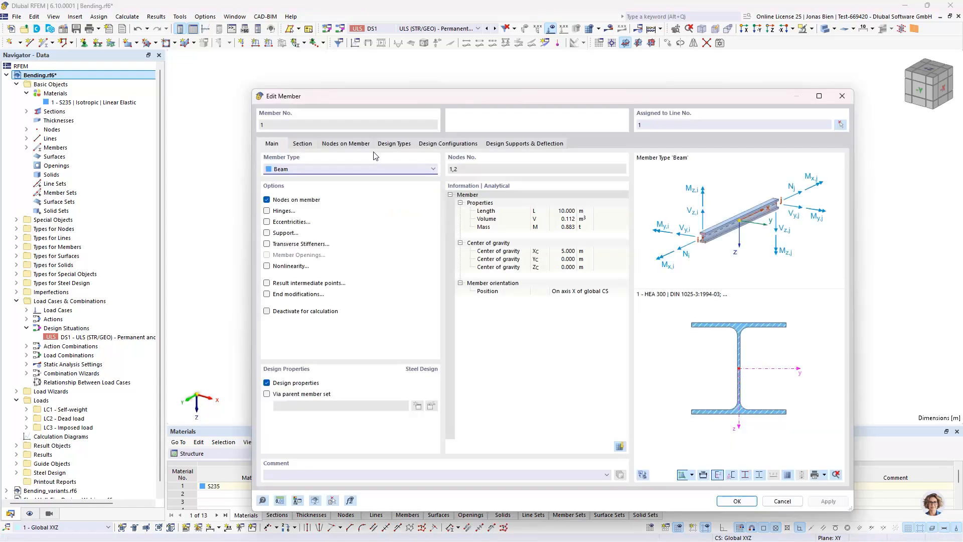
click(393, 143)
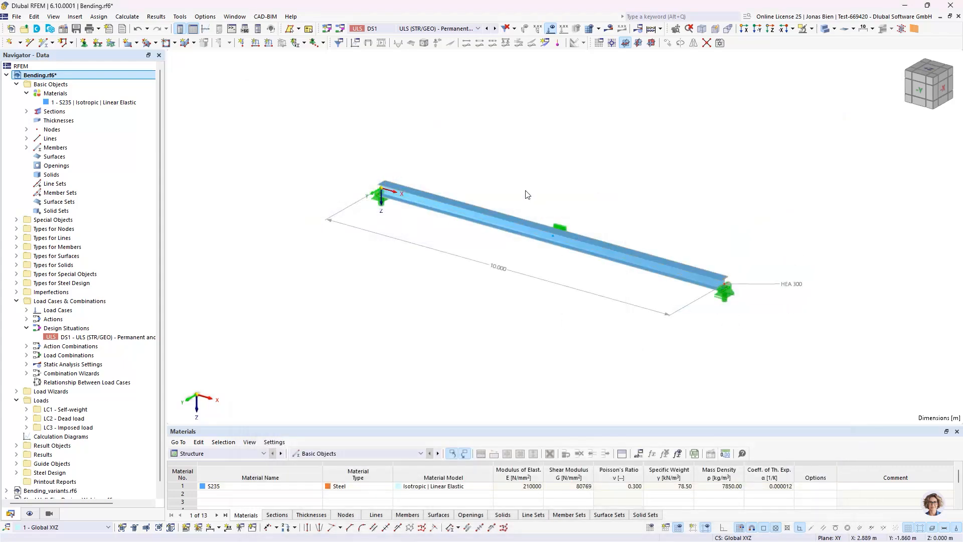
Step: Show the Steel Design input data with its design situations and enlarge the table area
click(262, 453)
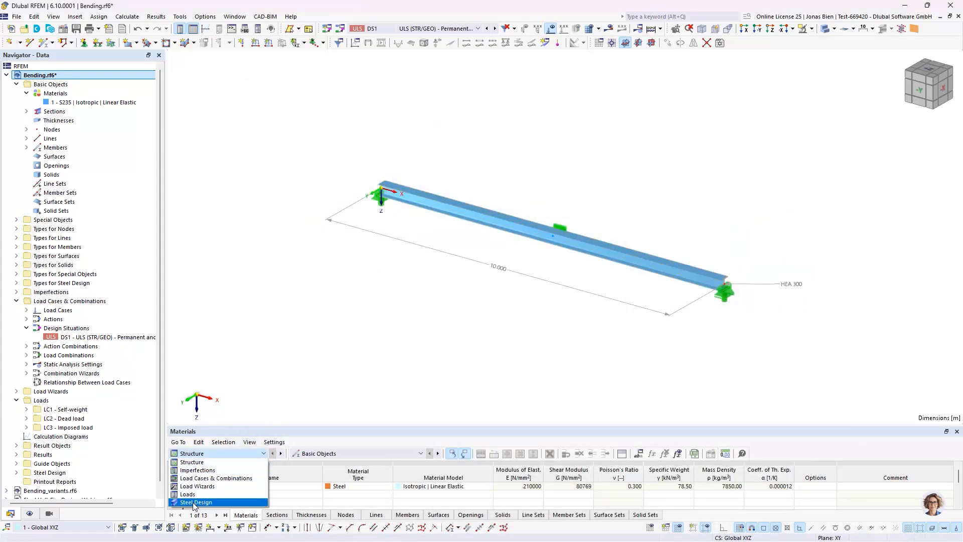
click(195, 502)
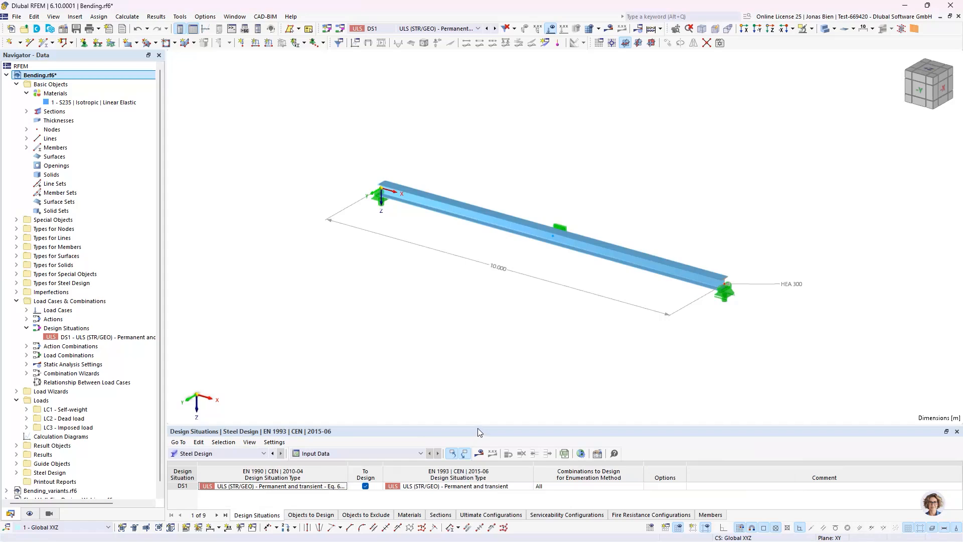
drag(477, 427, 471, 327)
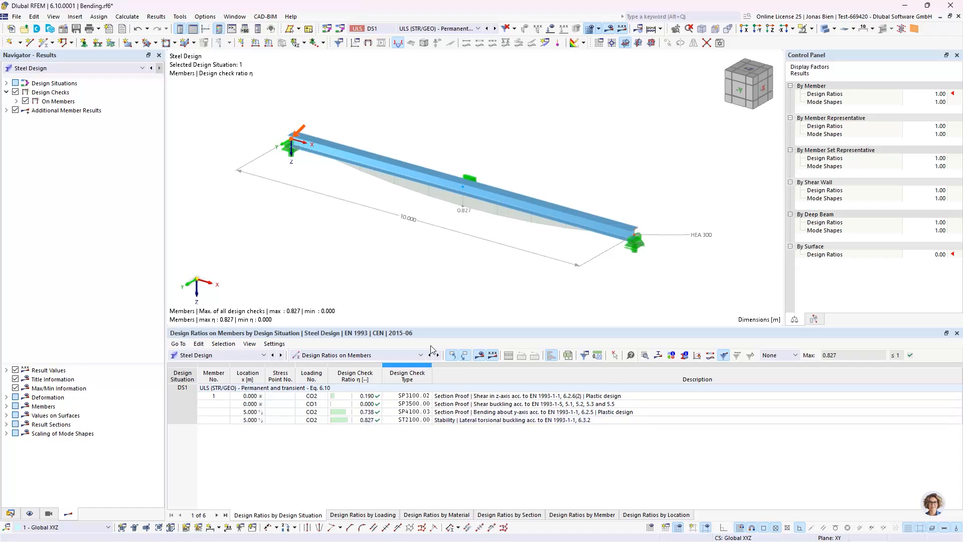
Step: Reduce the height of the design ratios table and bring back the model data tree
drag(471, 326, 471, 347)
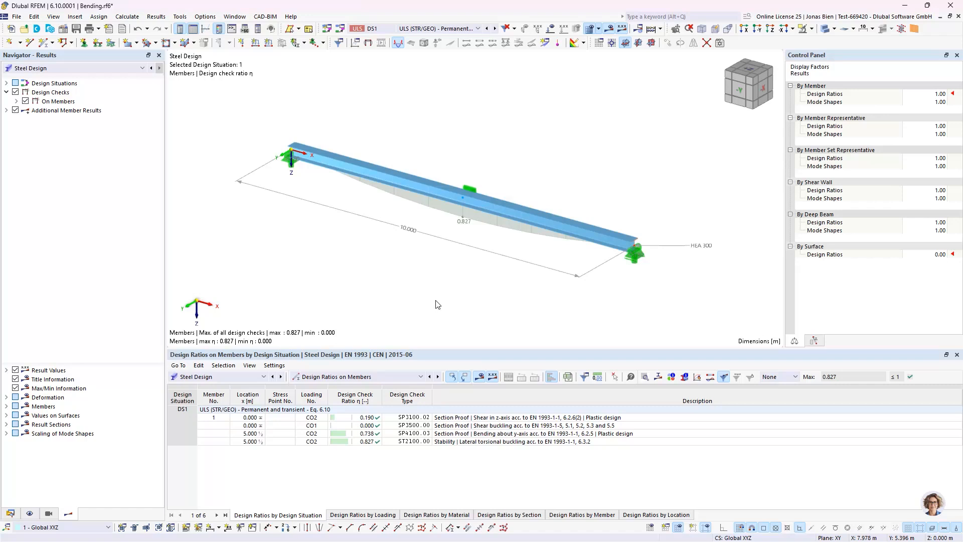
click(13, 514)
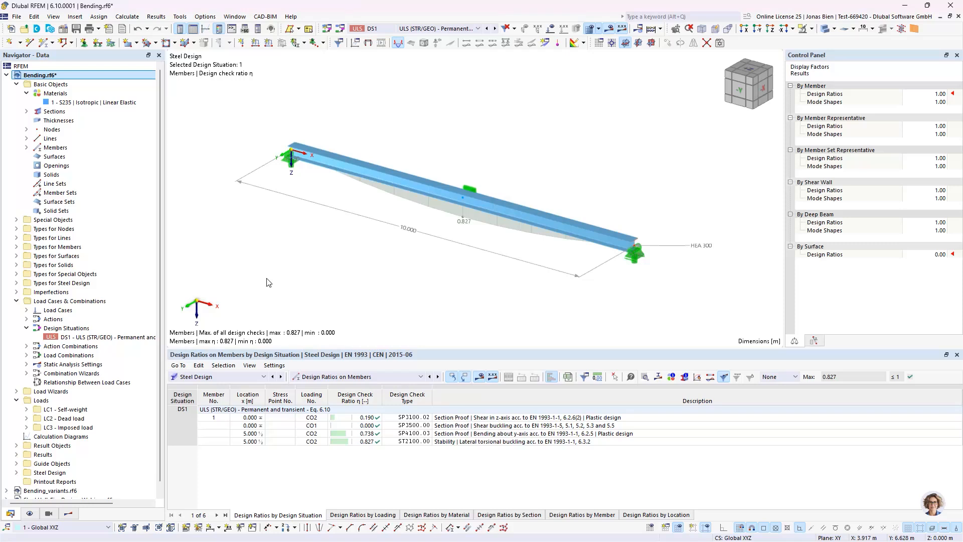
Step: Add a second design situation of type ULS (STR/GEO) - Accidental - psi-2,1 for Steel Design
double_click(107, 338)
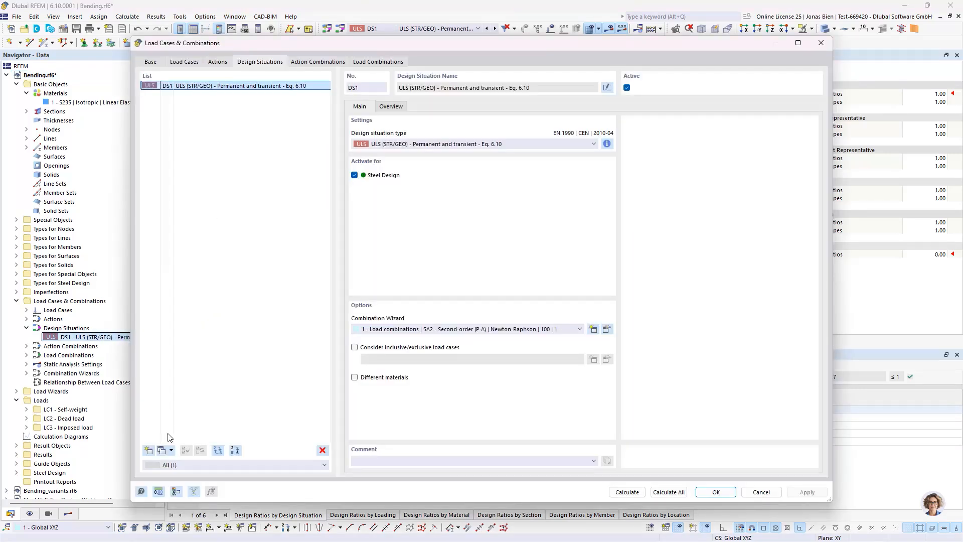
click(149, 449)
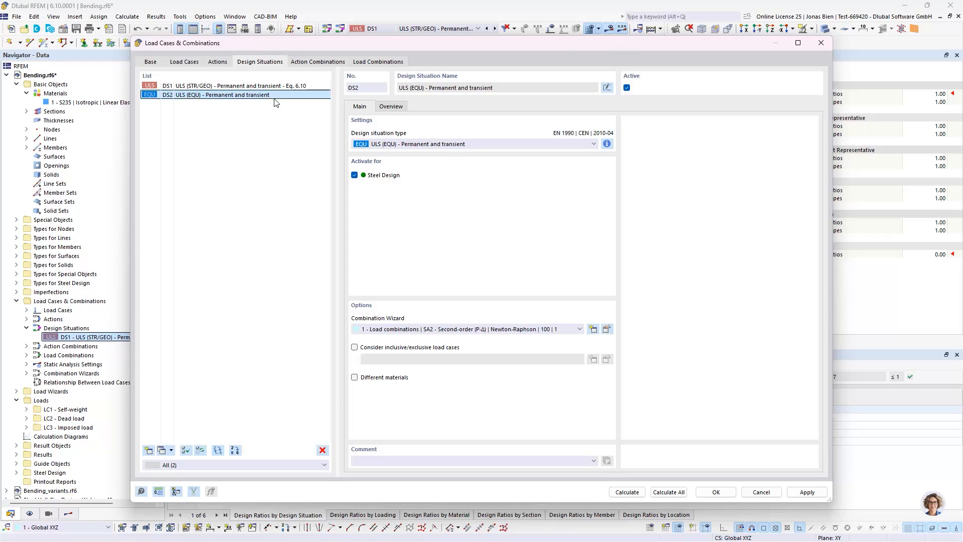
click(422, 144)
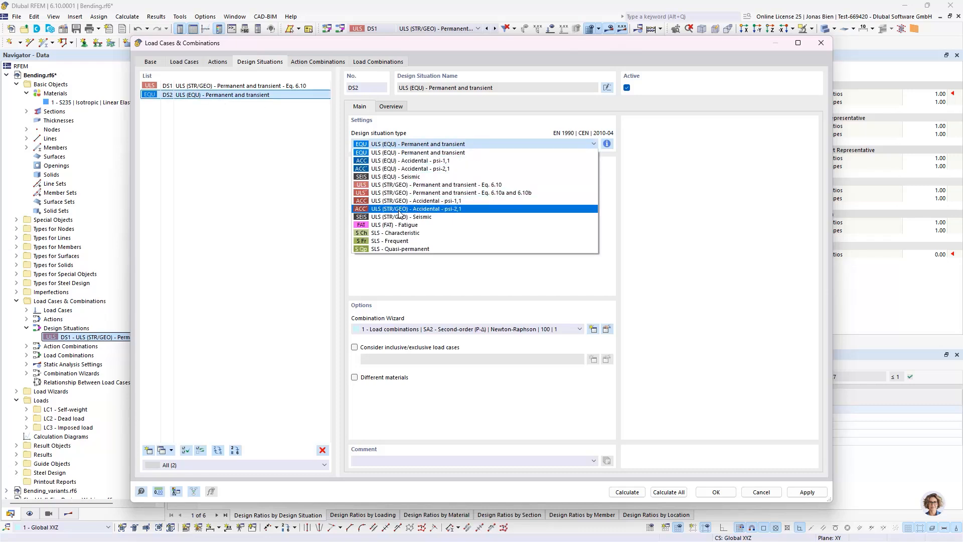
click(467, 208)
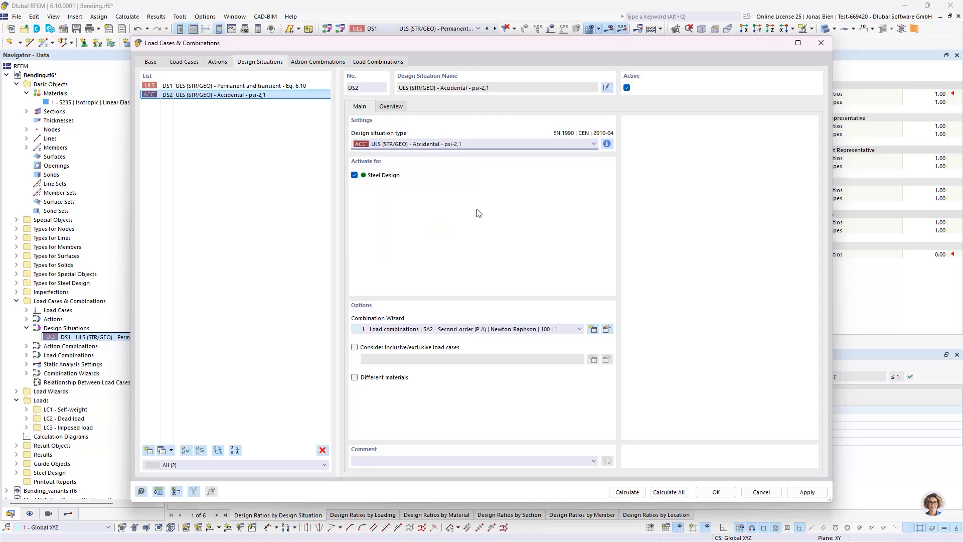
Step: Examine the combination rule of the accidental design situation and the load combinations
click(606, 144)
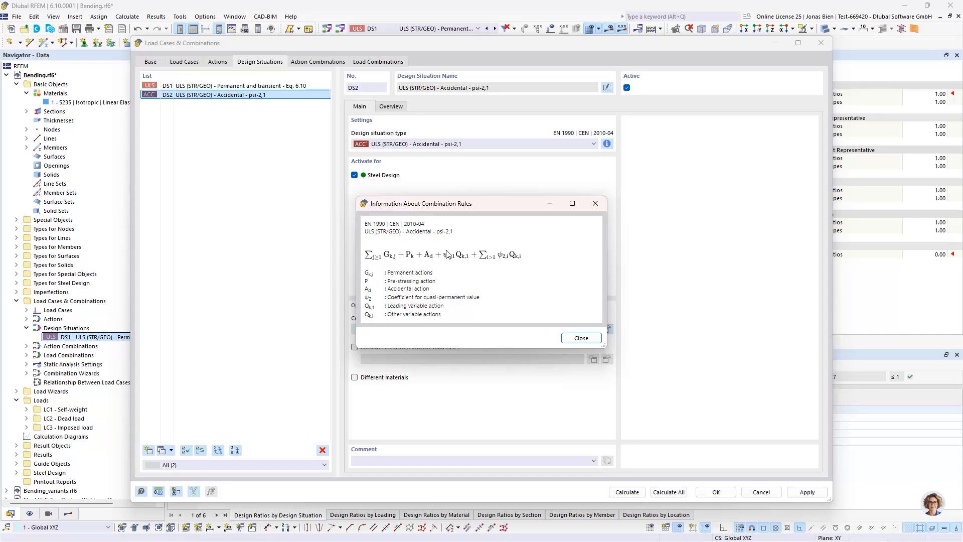
click(574, 339)
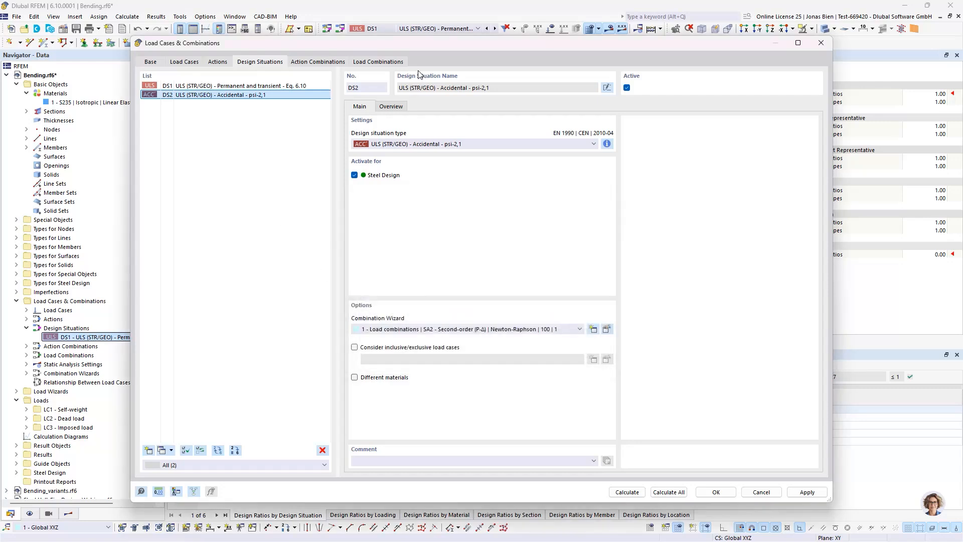
click(374, 62)
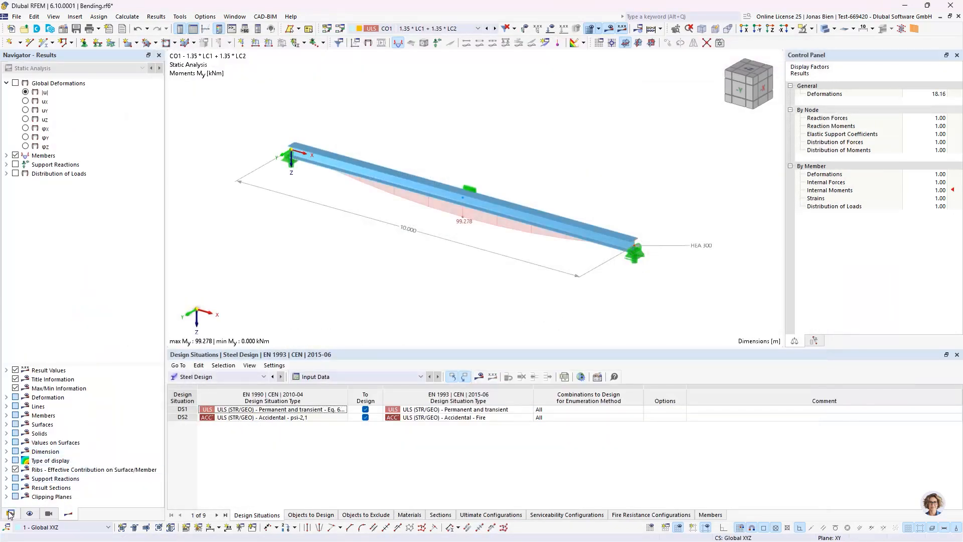
Step: Bring back the model data tree and show the Steel Design input data with the design situations
click(10, 513)
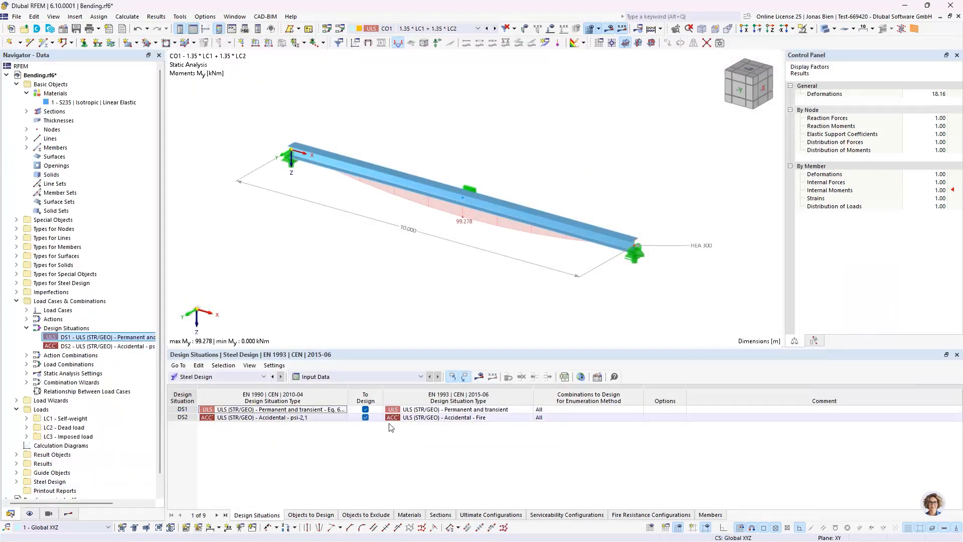
click(239, 376)
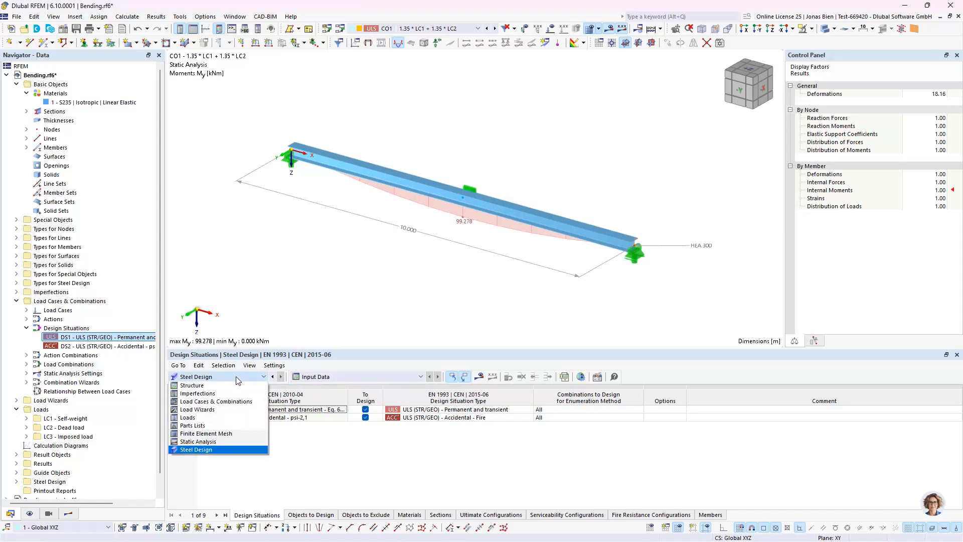
click(196, 449)
click(310, 378)
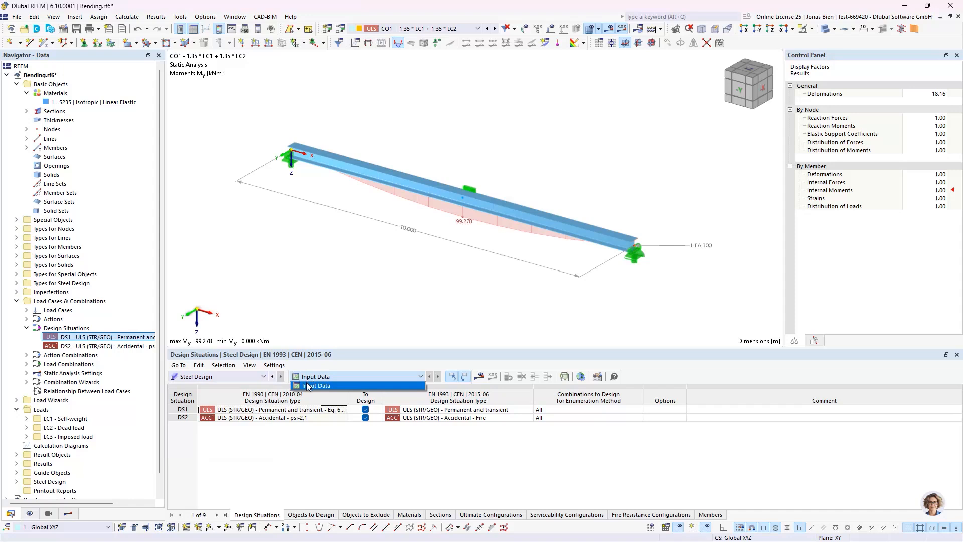
click(311, 385)
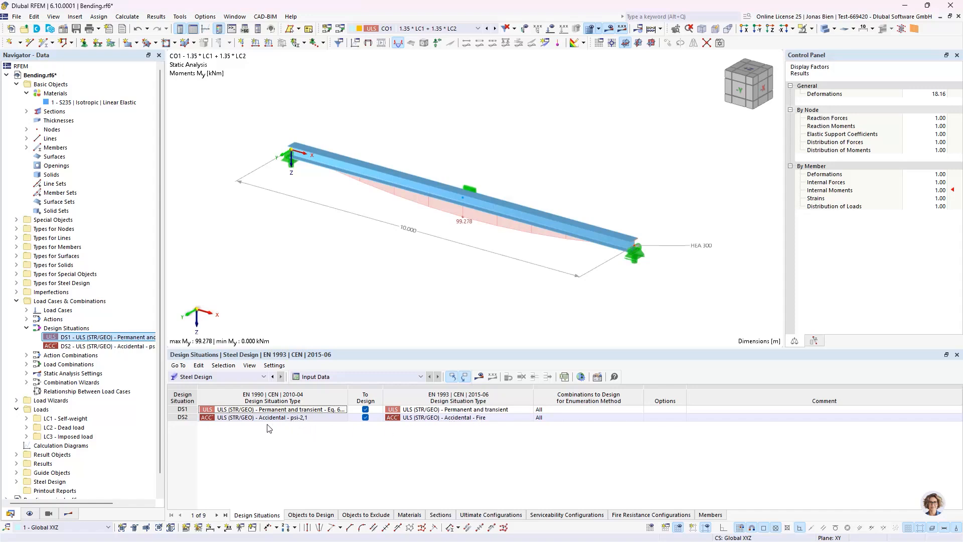
Step: Set the EN 1993 design situation type of DS2 to ULS (STR/GEO) - Accidental - Fire and look through the available load combinations
click(182, 419)
click(454, 418)
click(495, 418)
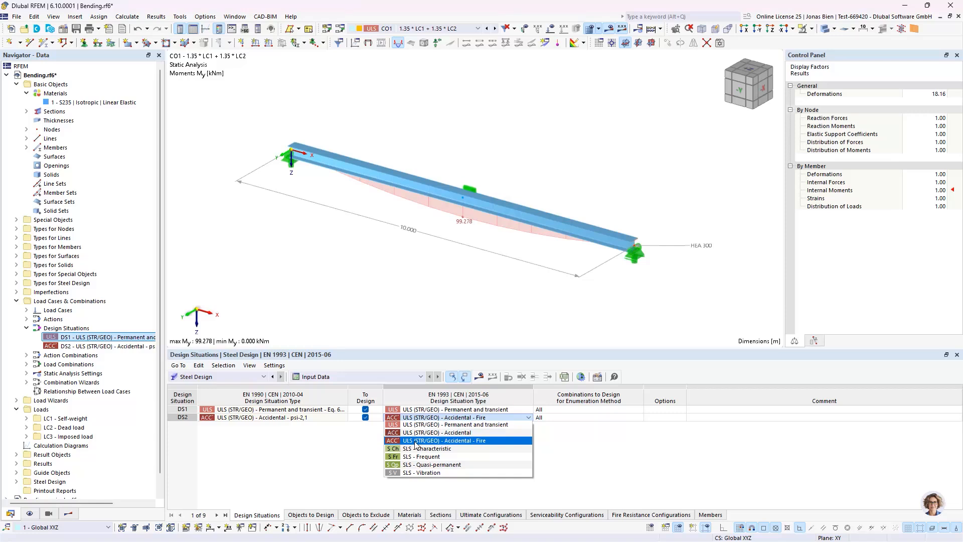
click(445, 441)
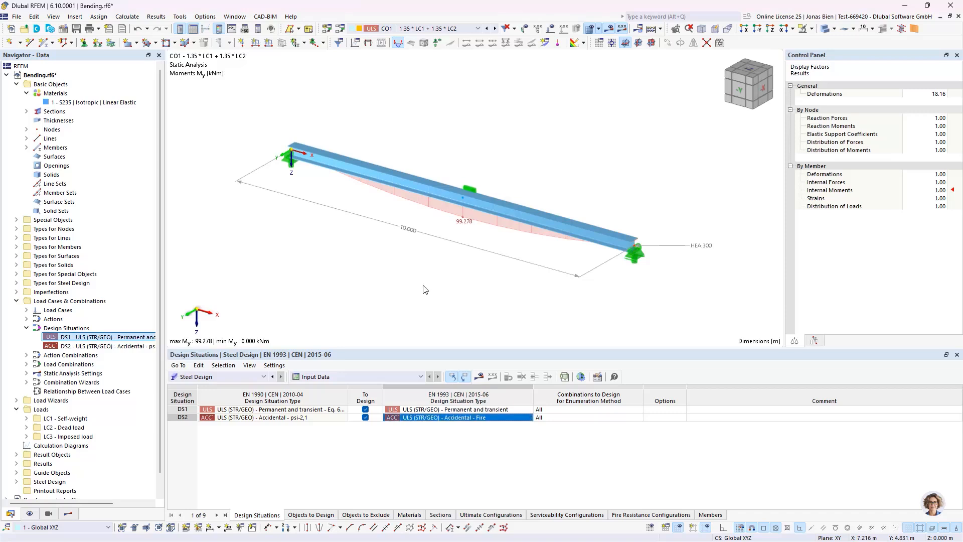
click(412, 29)
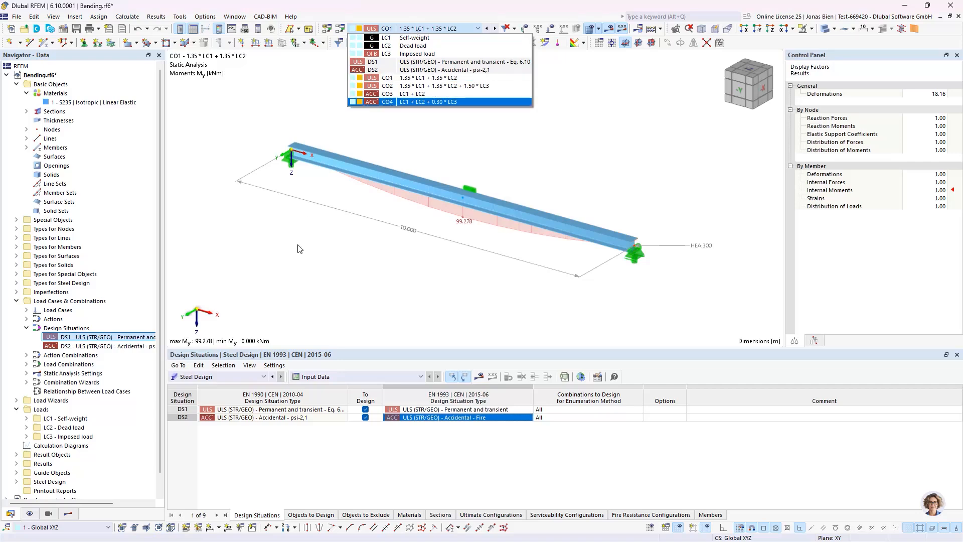
click(293, 285)
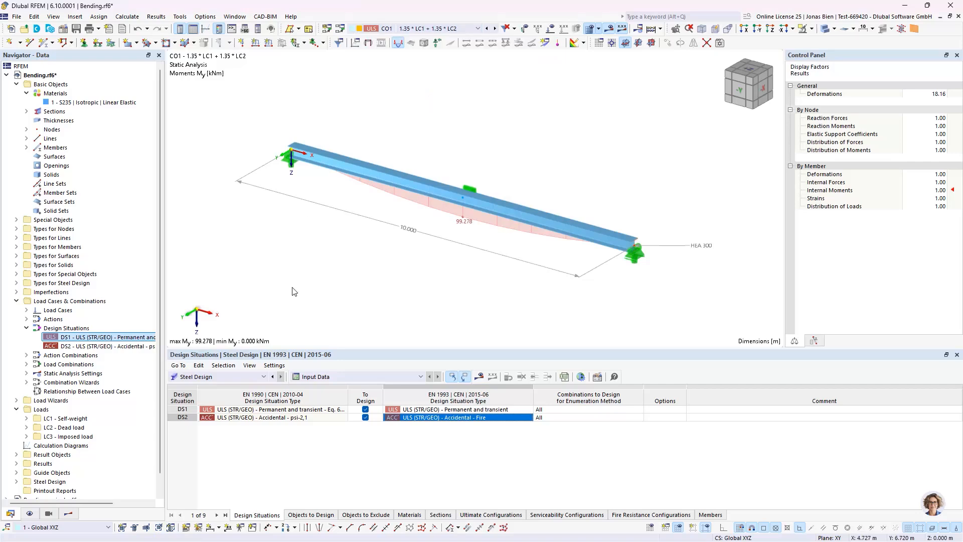
Step: Open the default fire resistance configuration of the beam member and set the required time of fire resistance to 30 min
double_click(502, 212)
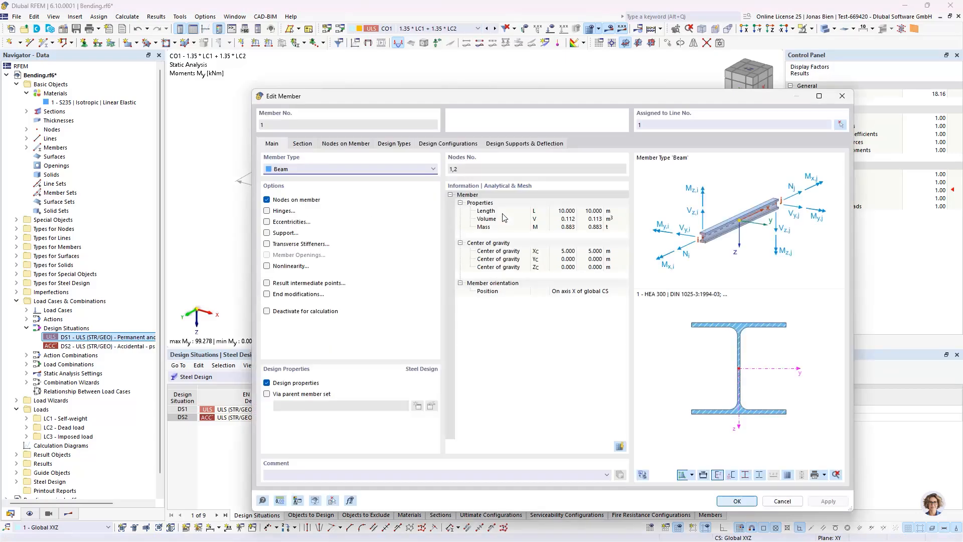
click(450, 144)
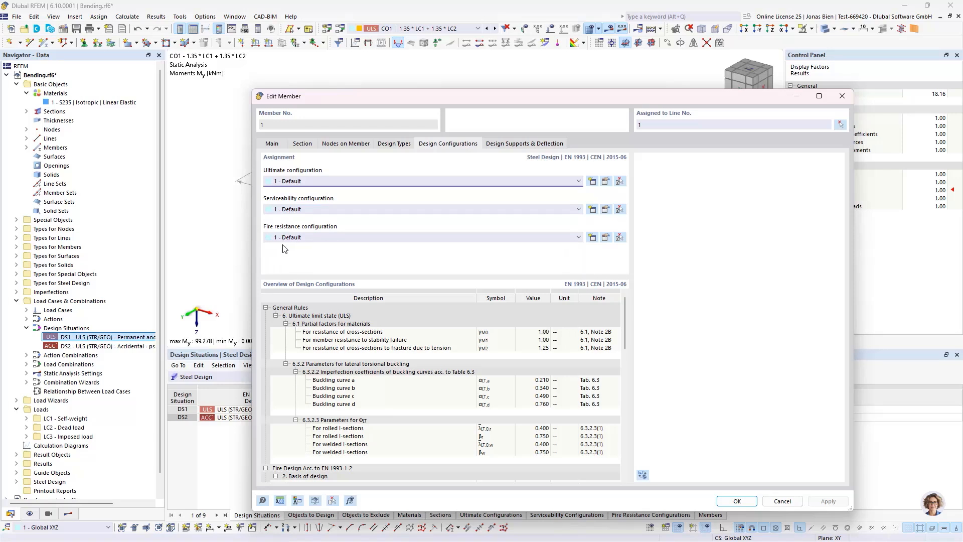
click(606, 238)
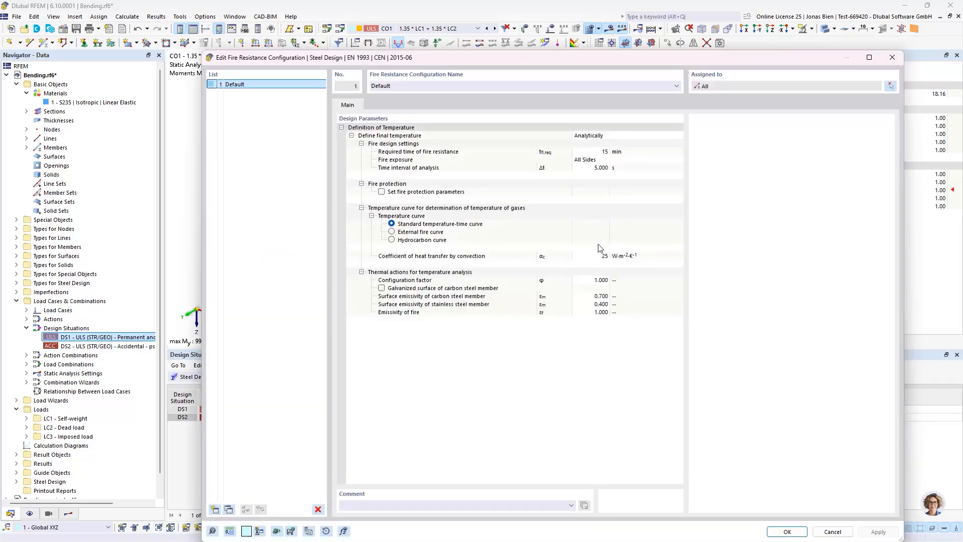
click(606, 152)
click(598, 151)
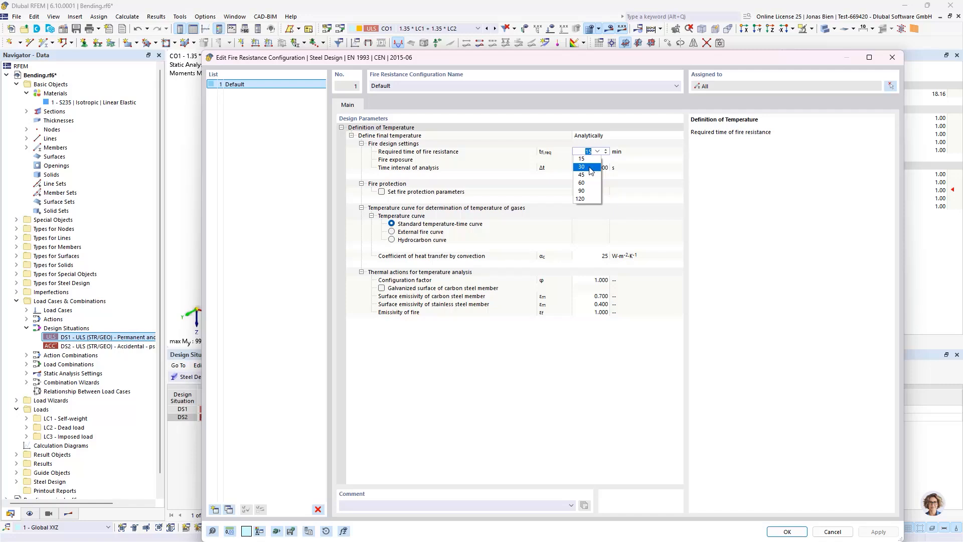
click(584, 167)
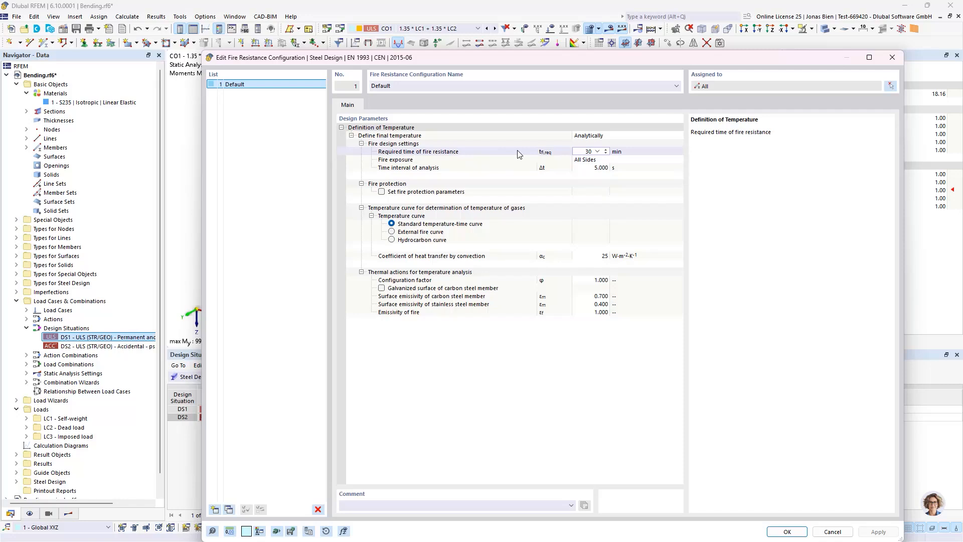
click(520, 153)
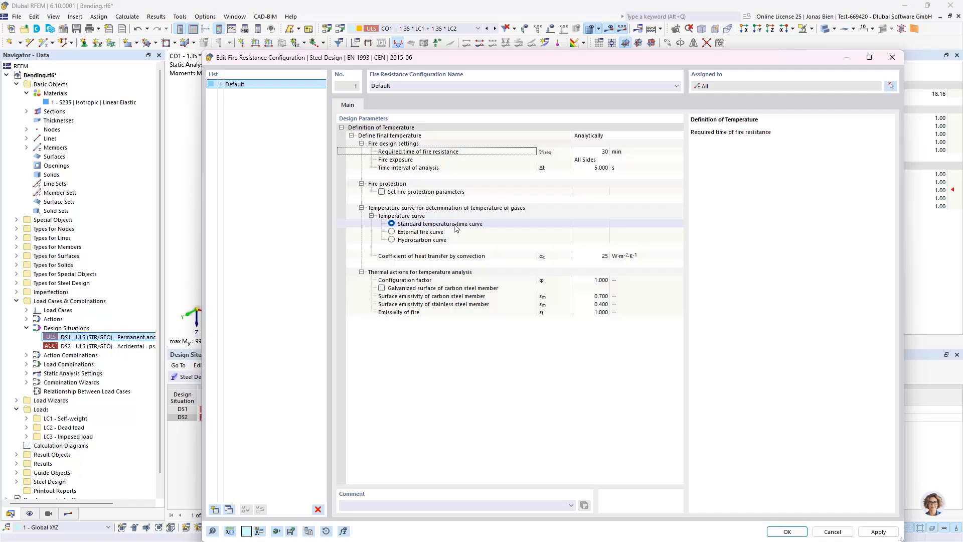
Step: Try the manual definition of the final temperature and return to the analytical definition
click(615, 134)
click(596, 137)
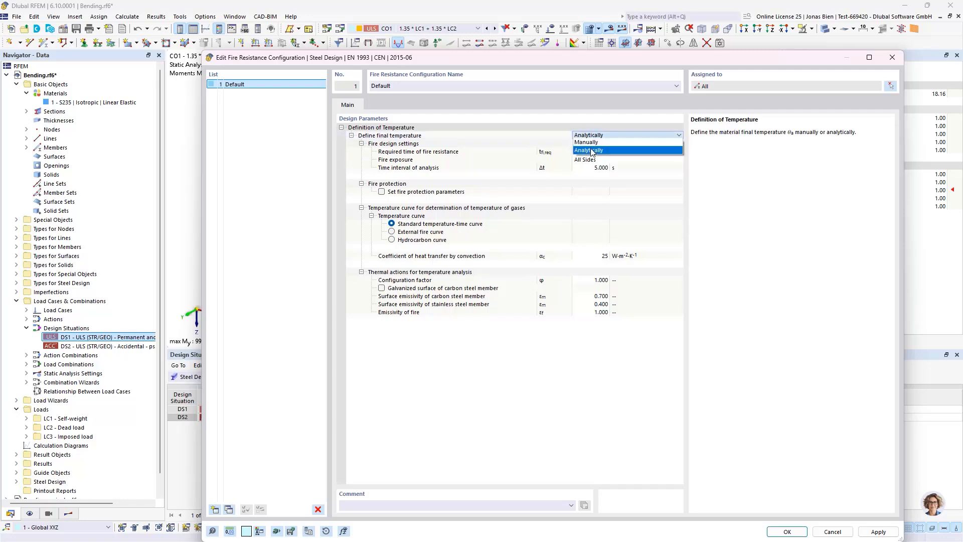
click(583, 144)
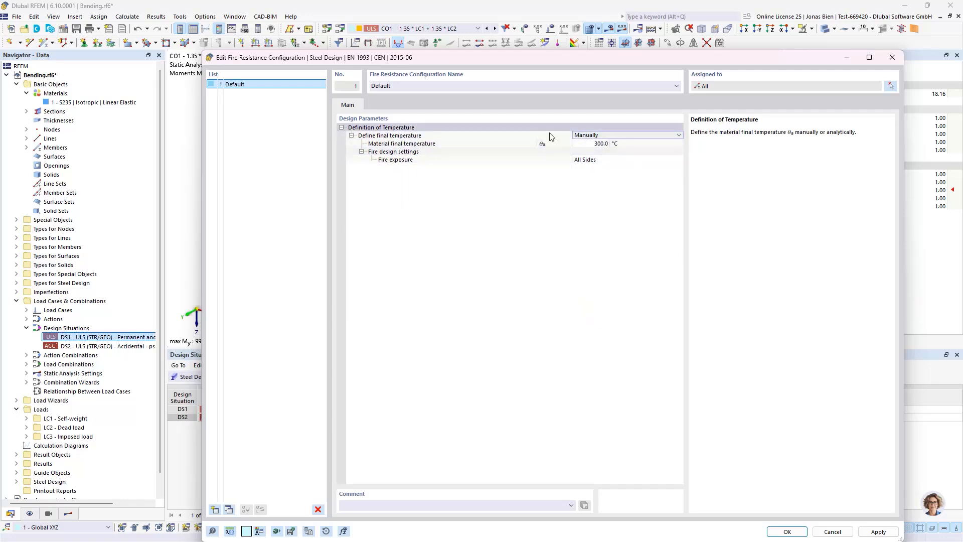
click(609, 137)
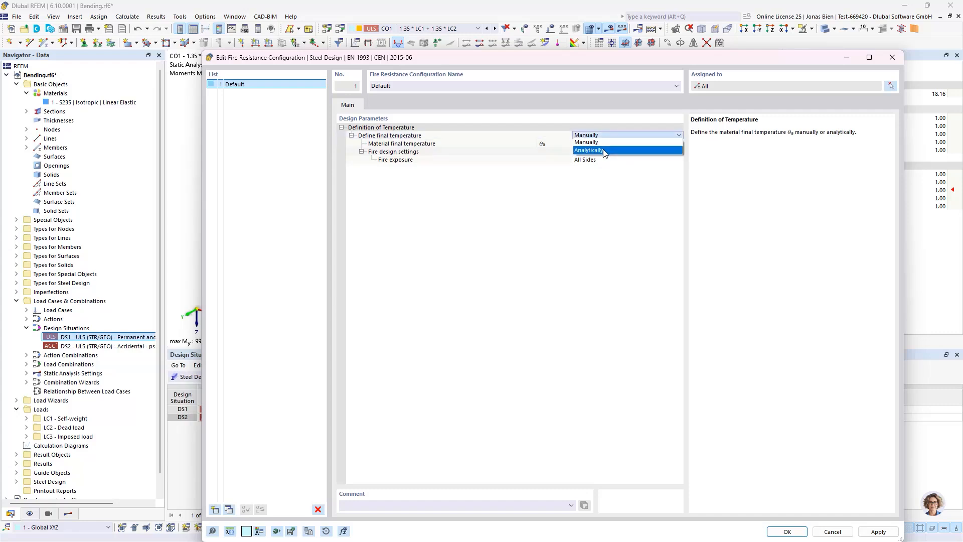
click(605, 151)
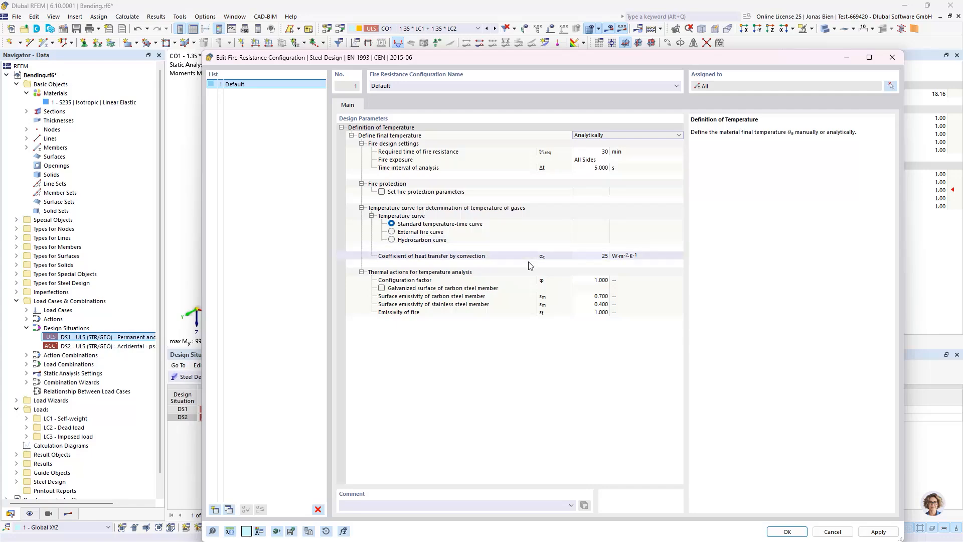
Step: Accept the fire resistance configuration and the member settings, and run the Steel Design calculation
click(789, 532)
click(741, 501)
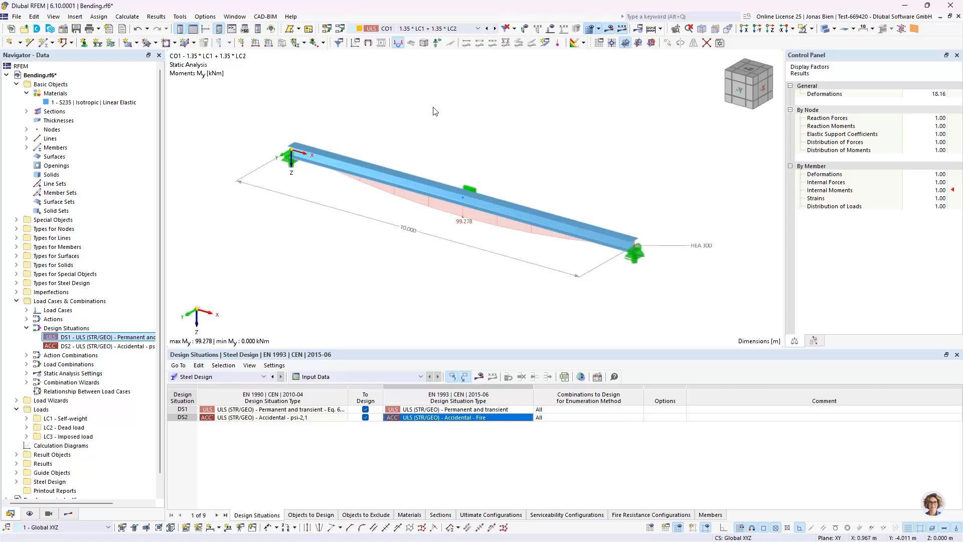
click(479, 377)
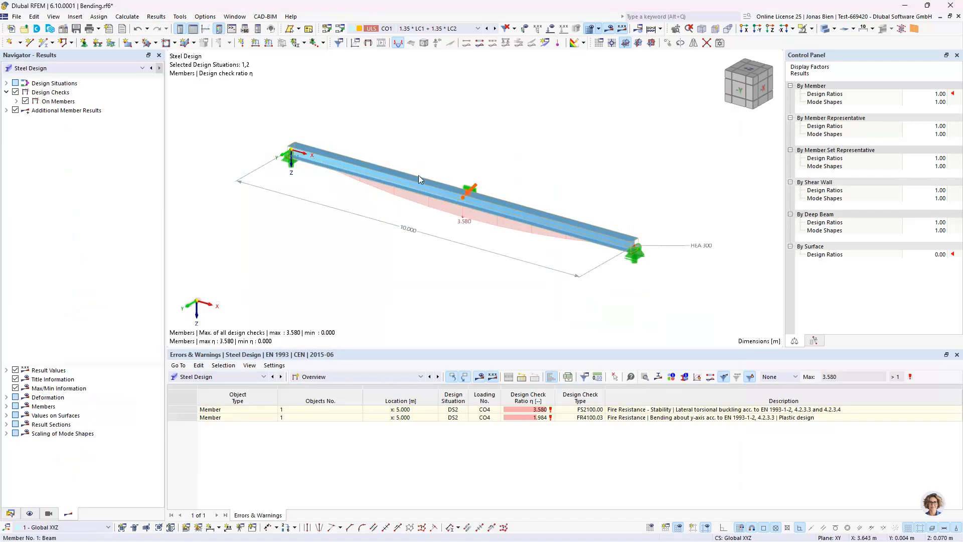
Step: Switch the results to Static Analysis and show design situation DS1, ULS (STR/GEO) - Permanent and transient - Eq. 6.10
click(101, 71)
click(89, 80)
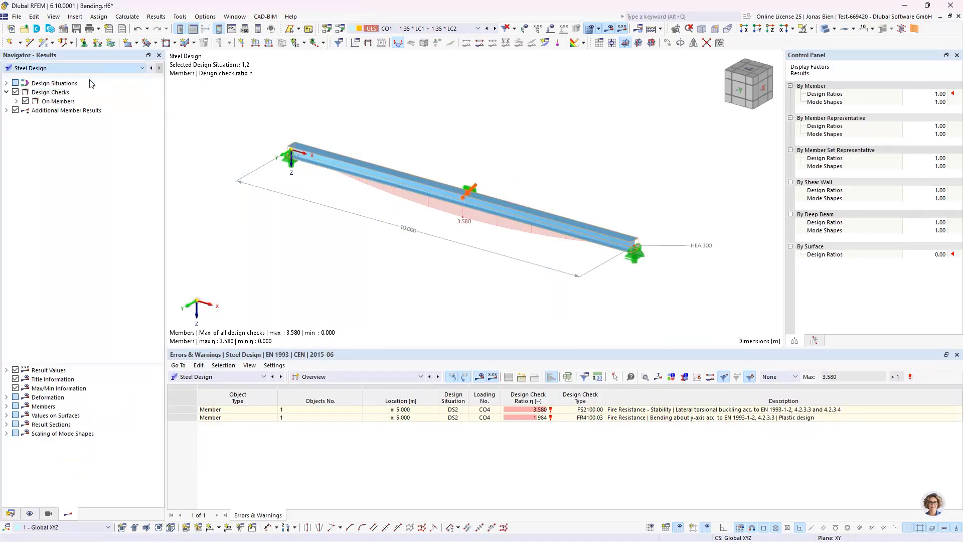
click(426, 29)
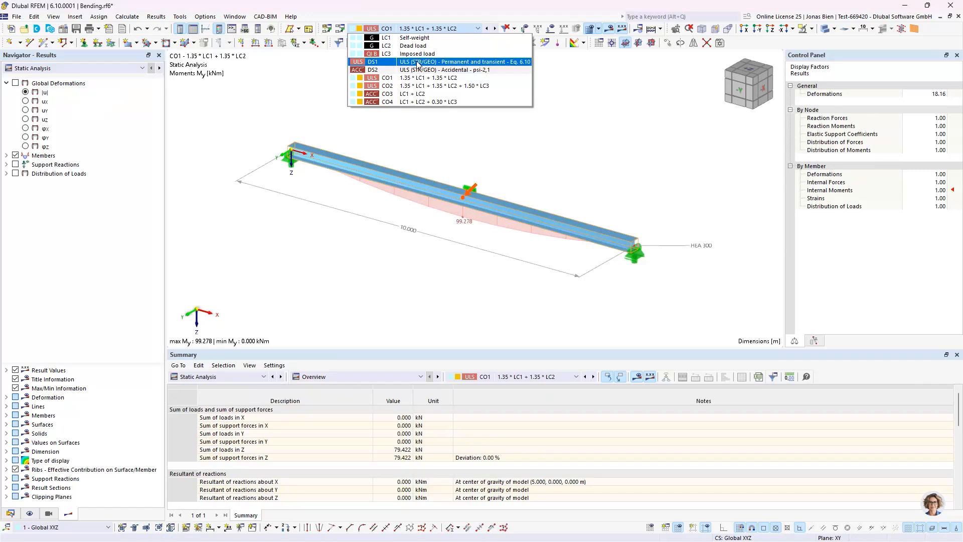
click(417, 62)
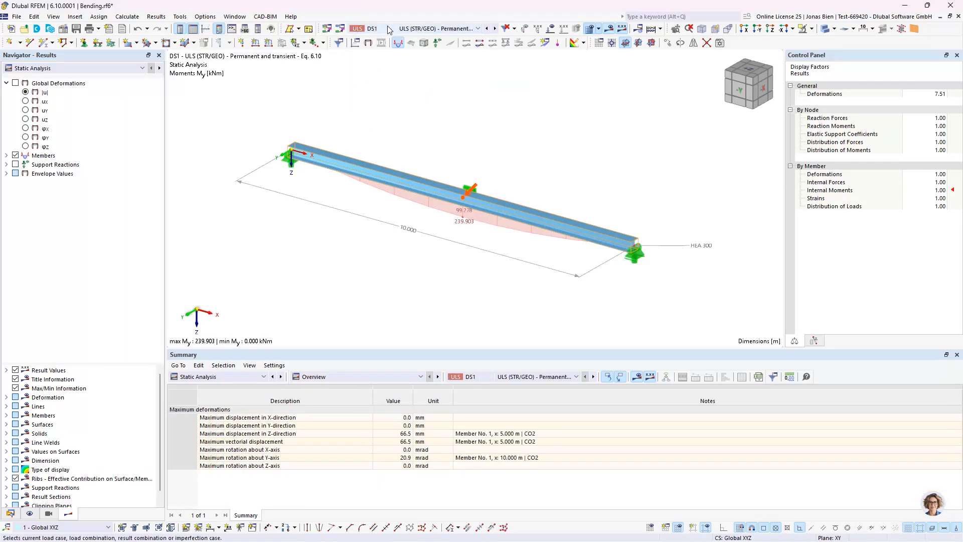
Step: List the member internal forces in the results and display the bending moment My
click(6, 156)
click(16, 164)
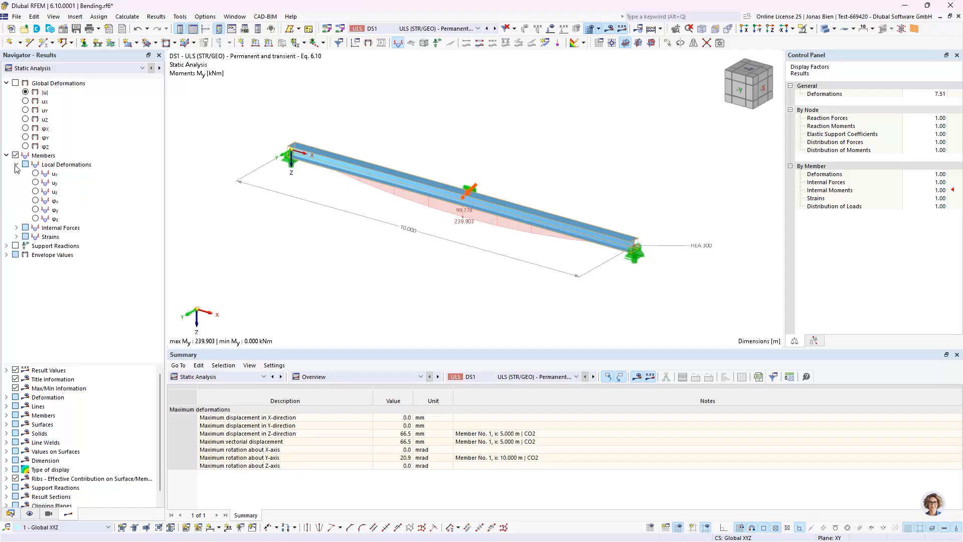
click(16, 165)
click(16, 173)
click(36, 219)
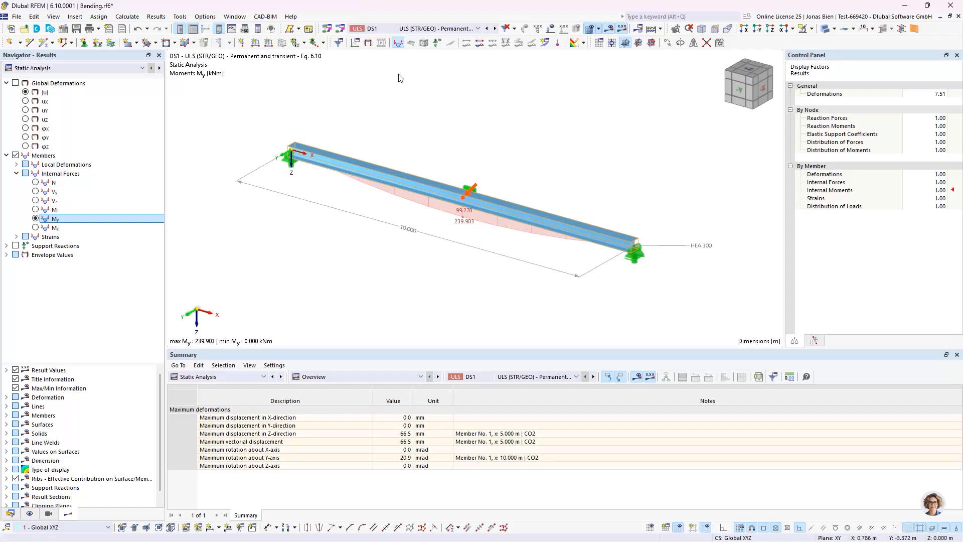
Step: Compare the bending moment My diagrams by showing the accidental situation DS2 and returning to the permanent and transient situation DS1
click(469, 29)
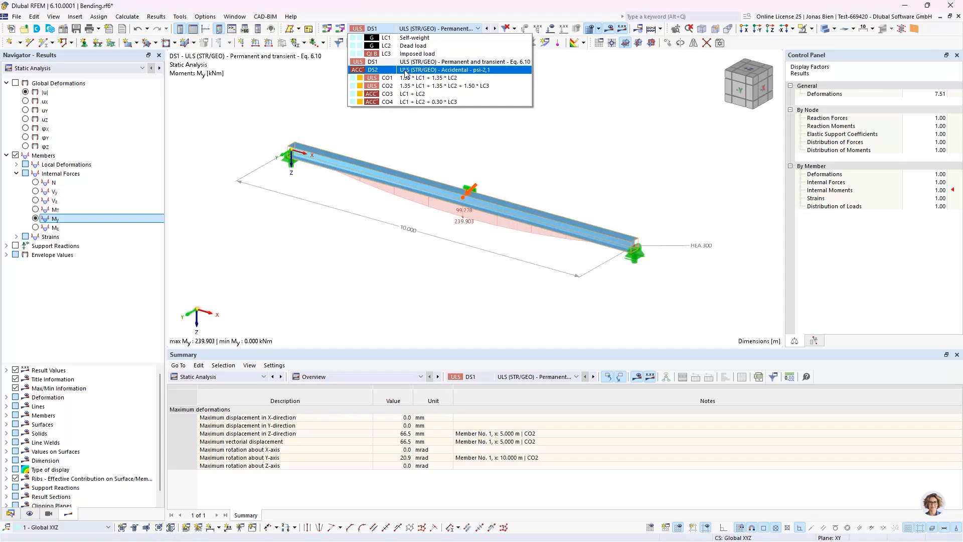
click(409, 70)
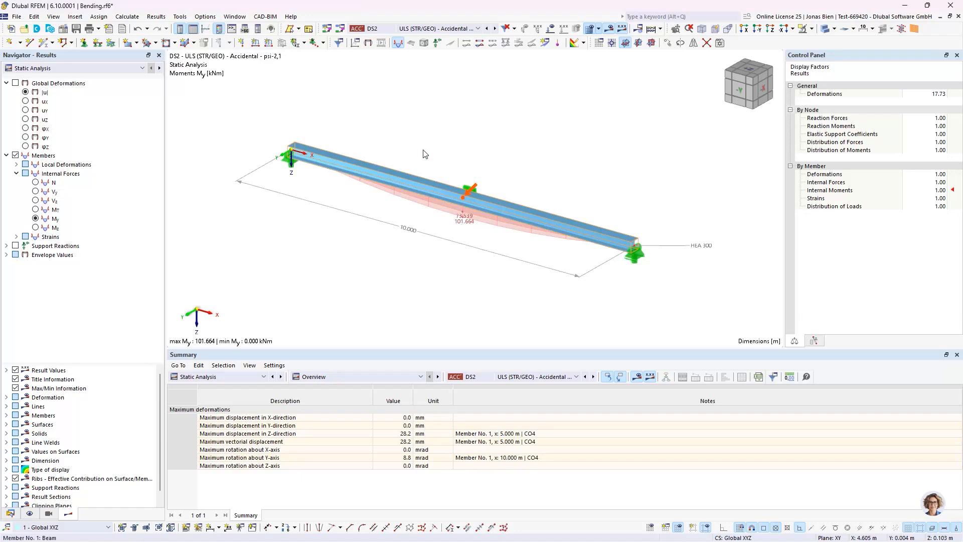
click(444, 28)
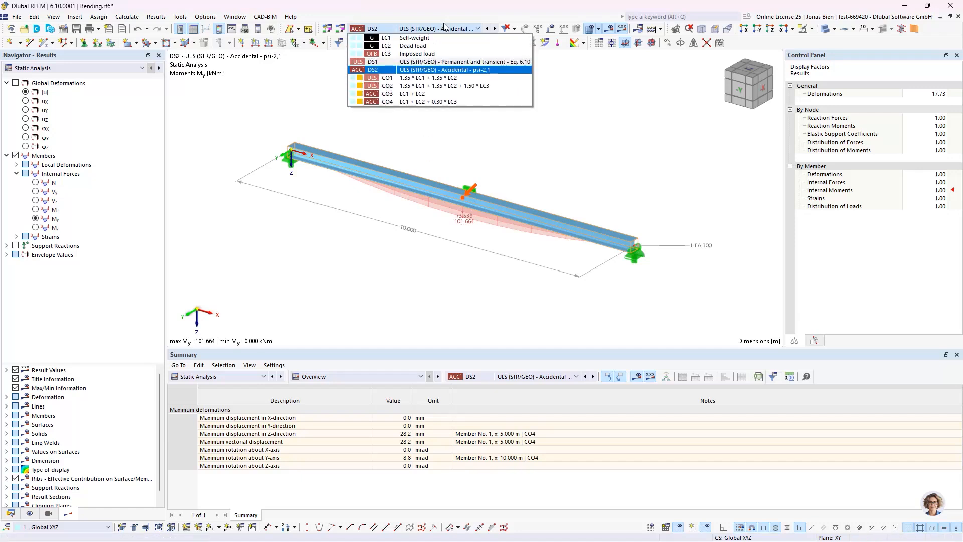
click(425, 62)
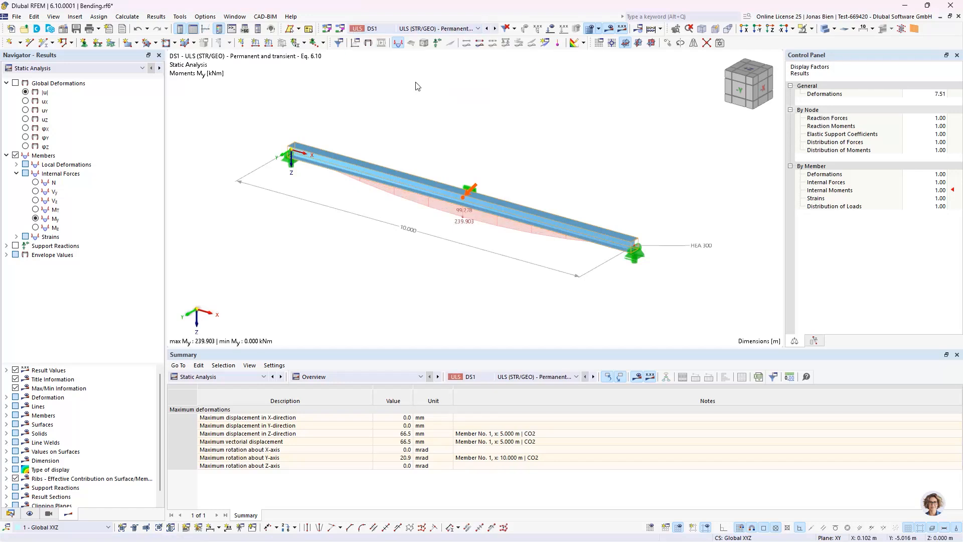
Step: Switch the results table to Steel Design and list the Design Ratios on Members
click(201, 376)
click(201, 450)
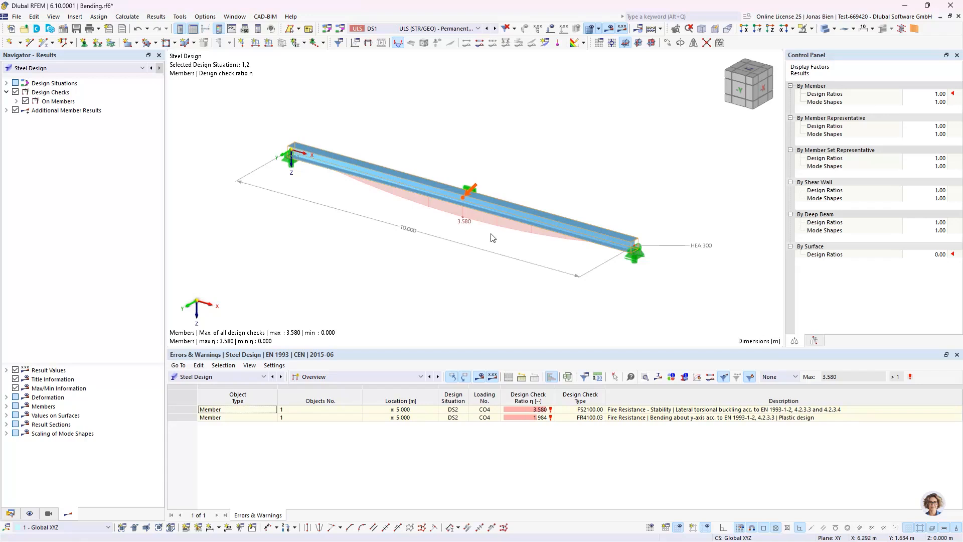
click(374, 377)
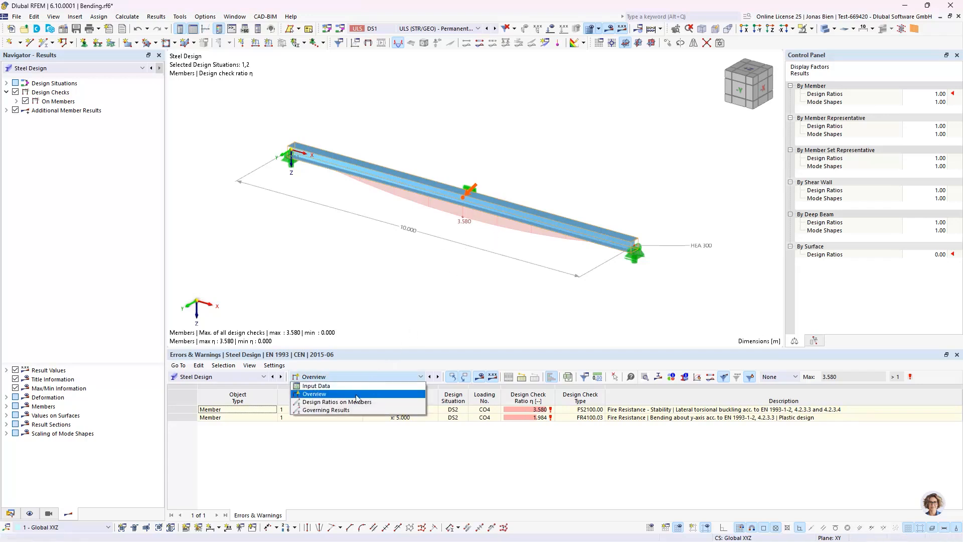
click(357, 401)
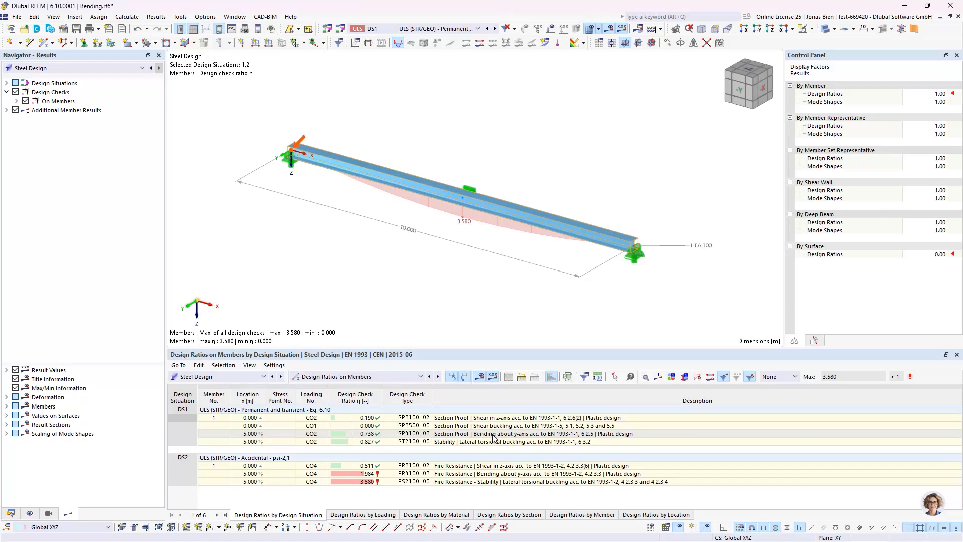
Step: Open the design check details for DS1 bending about the y-axis, SP4100.03, and expand the section classification
click(517, 435)
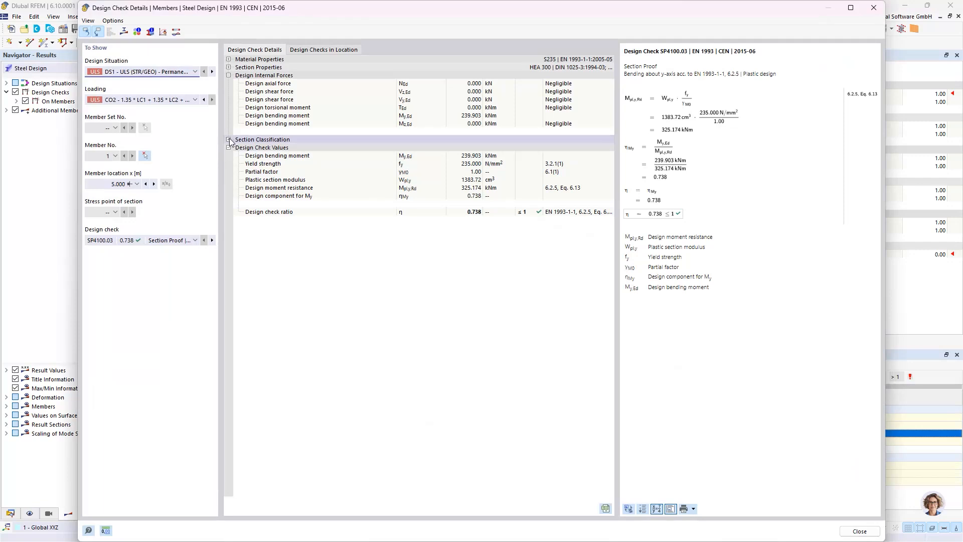
click(229, 139)
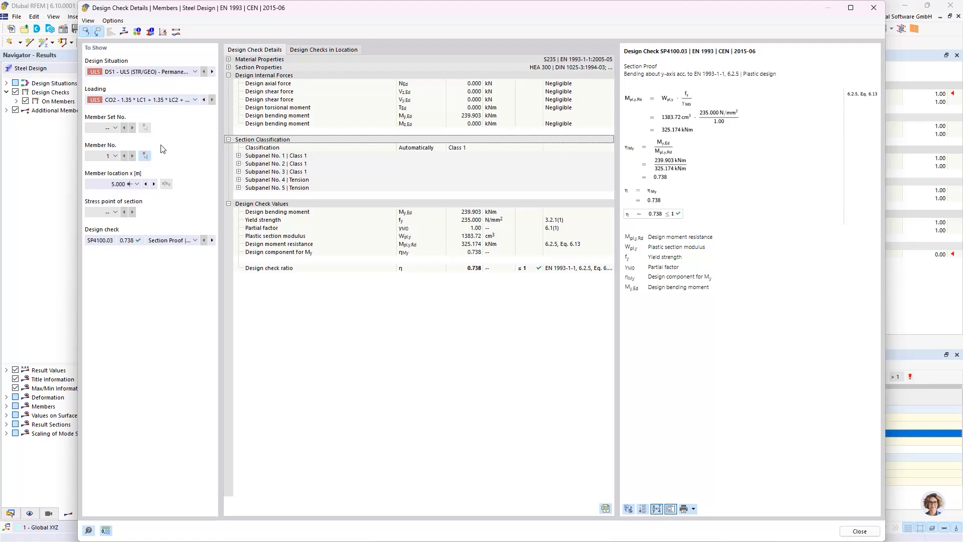
Step: Show the details of fire resistance check FR4100.03, bending about the y-axis, for DS2 and load combination CO4
click(148, 74)
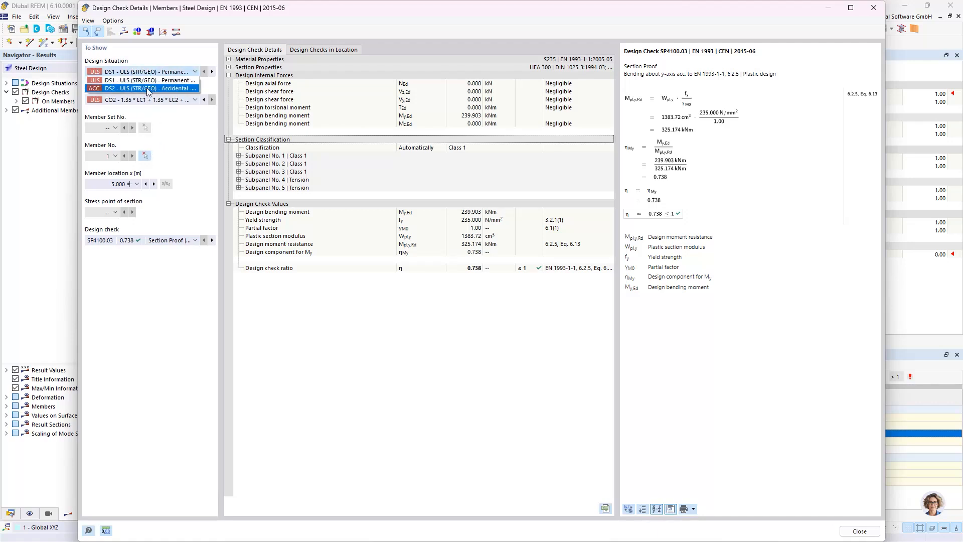
click(148, 88)
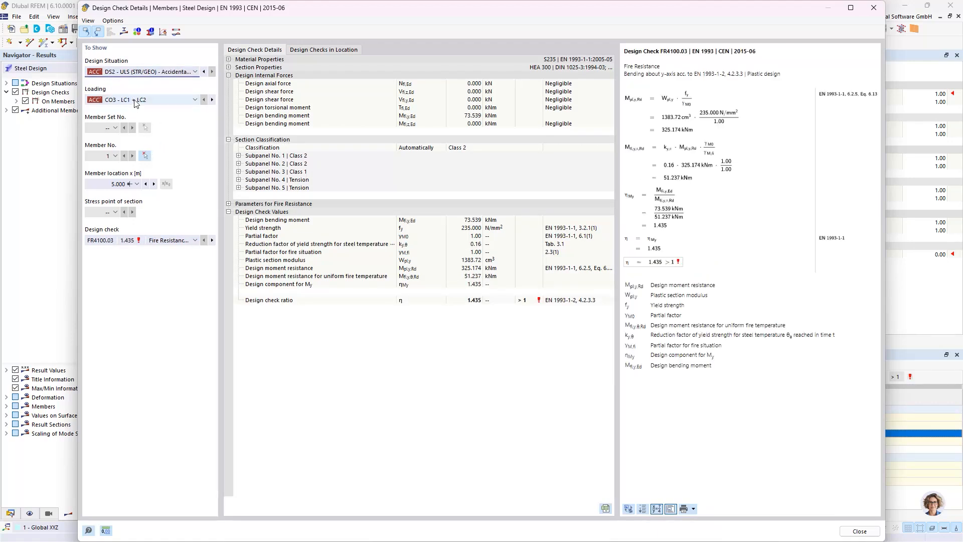
click(136, 102)
click(133, 117)
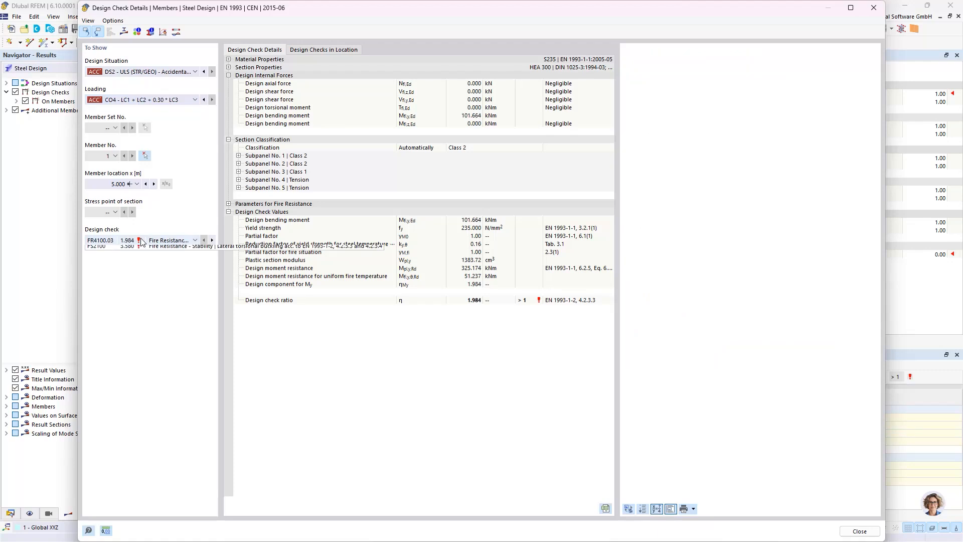
click(146, 240)
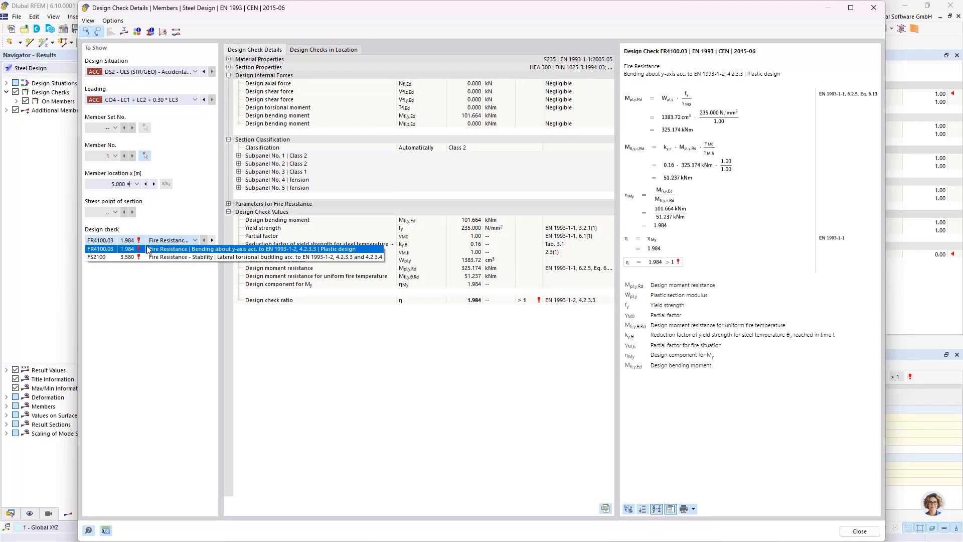
click(188, 250)
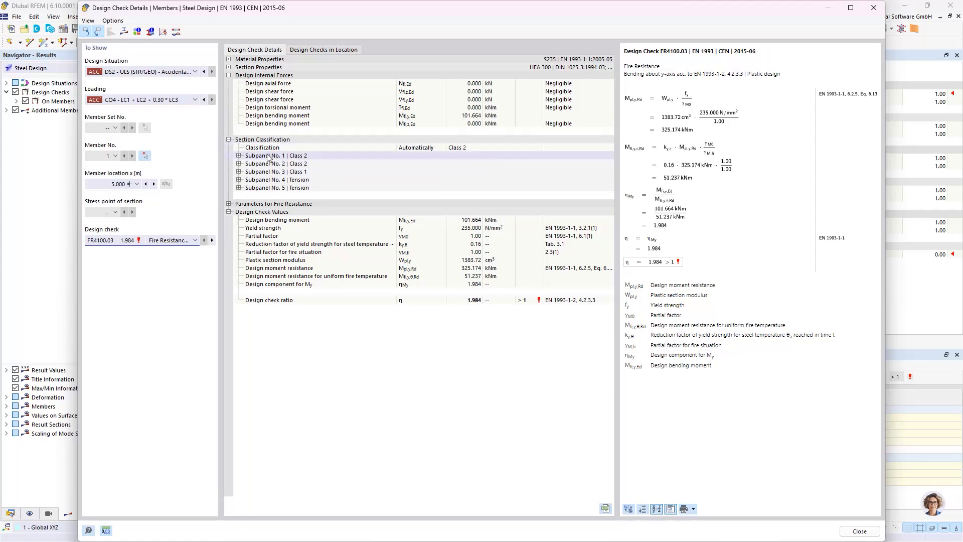
Step: Expand the classification of Subpanel No. 1 and the Parameters for Fire Resistance, and examine the gas and steel temperatures
click(239, 156)
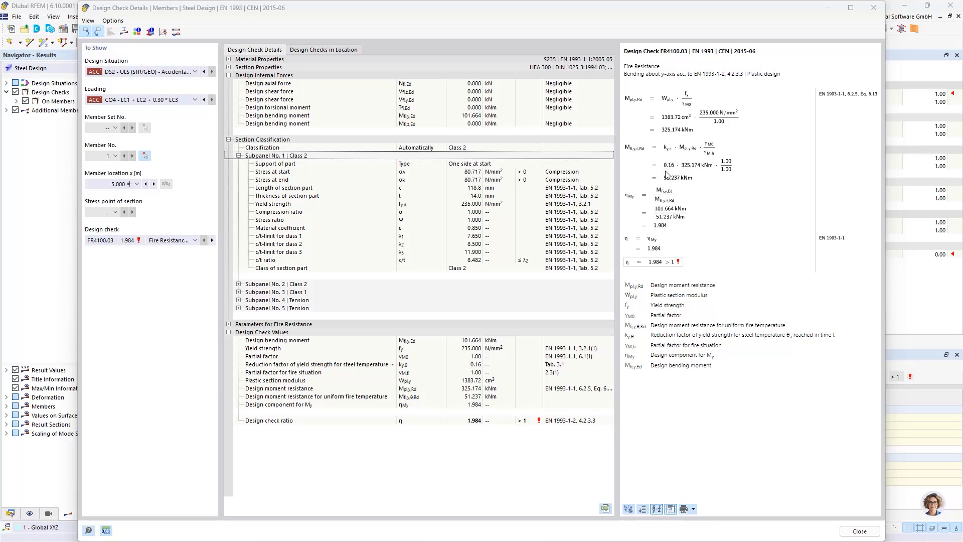
click(471, 365)
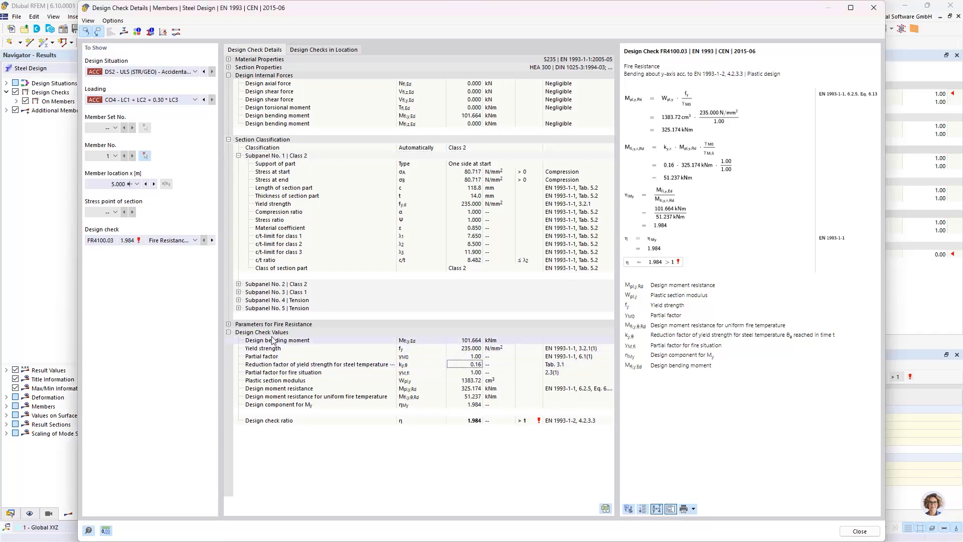
click(229, 325)
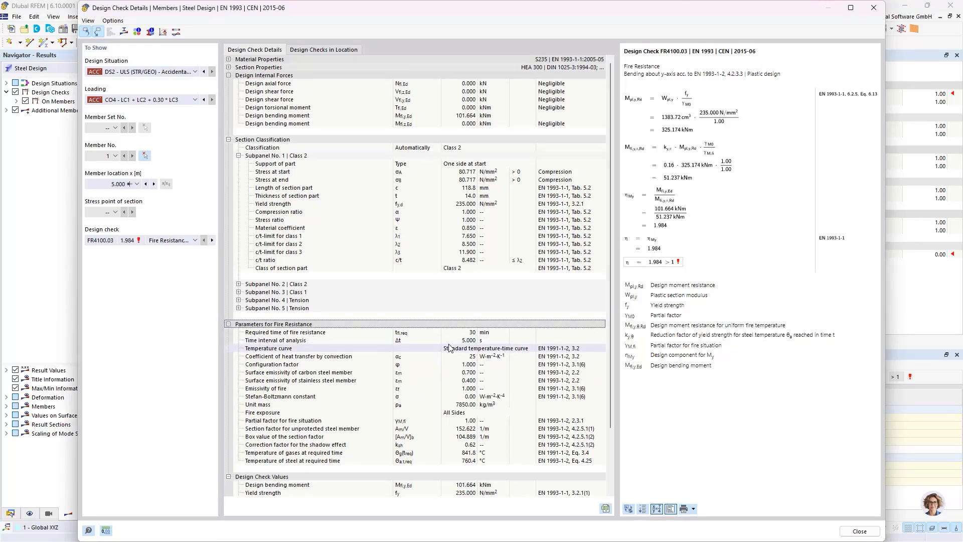
scroll(449, 350, down, 3)
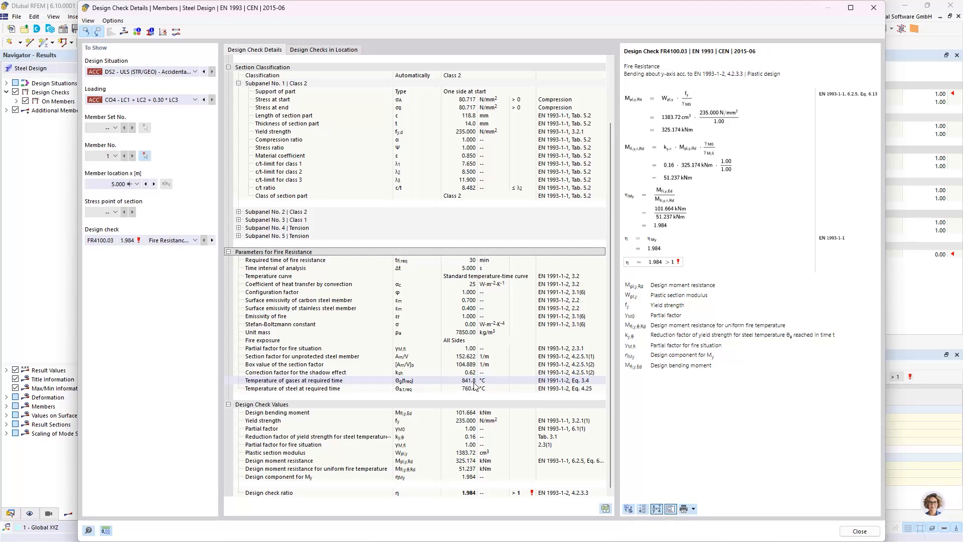
Step: Examine the gas and steel fire curves in the Temperature-Time Diagram, and close the diagram and the design check details
click(163, 31)
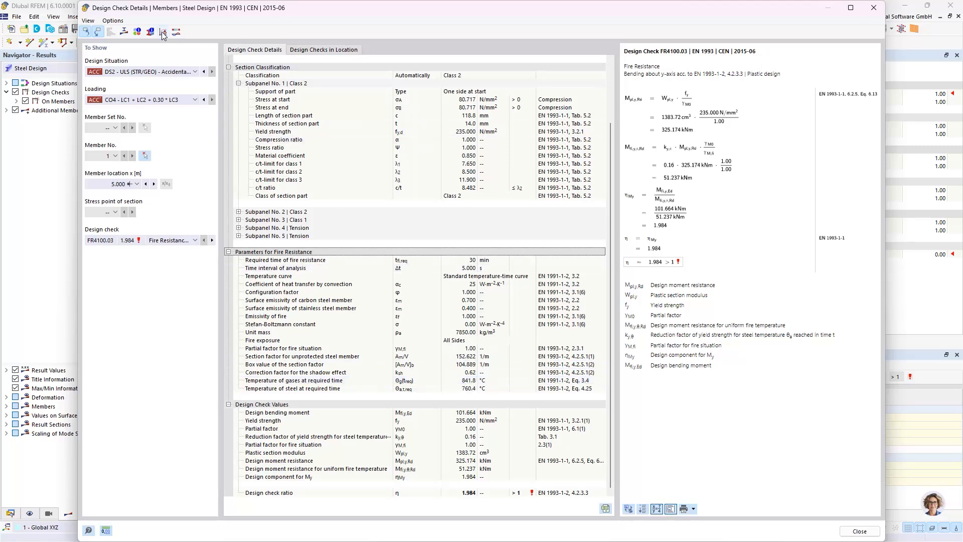
click(669, 273)
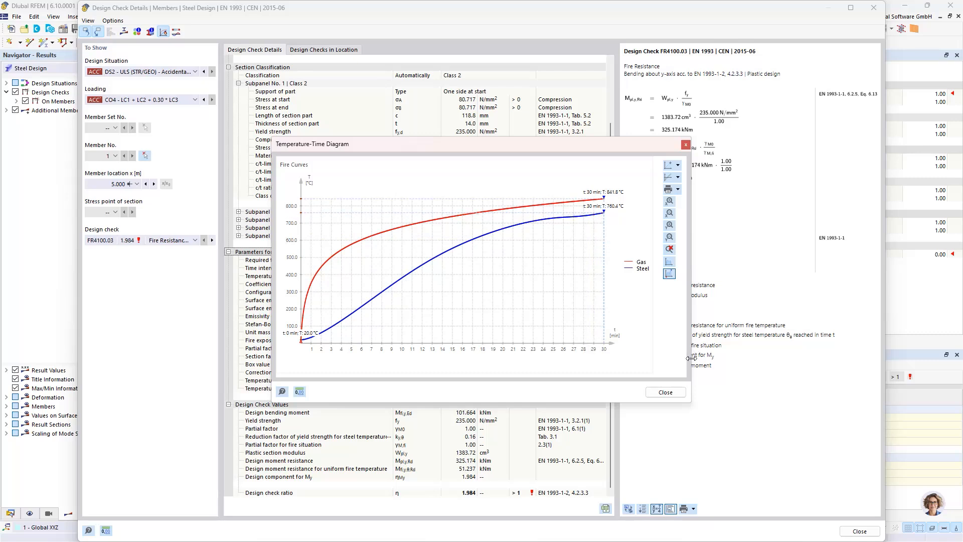
click(666, 393)
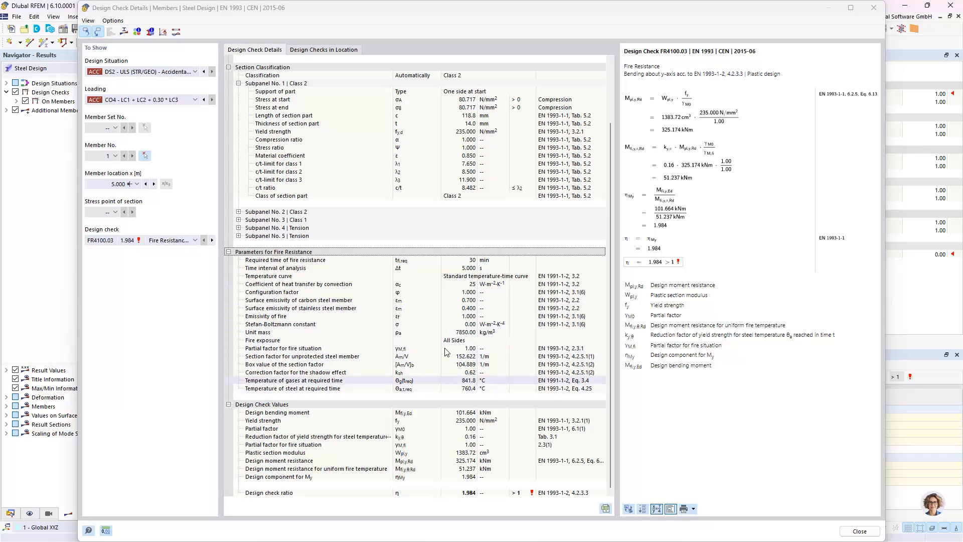
click(859, 531)
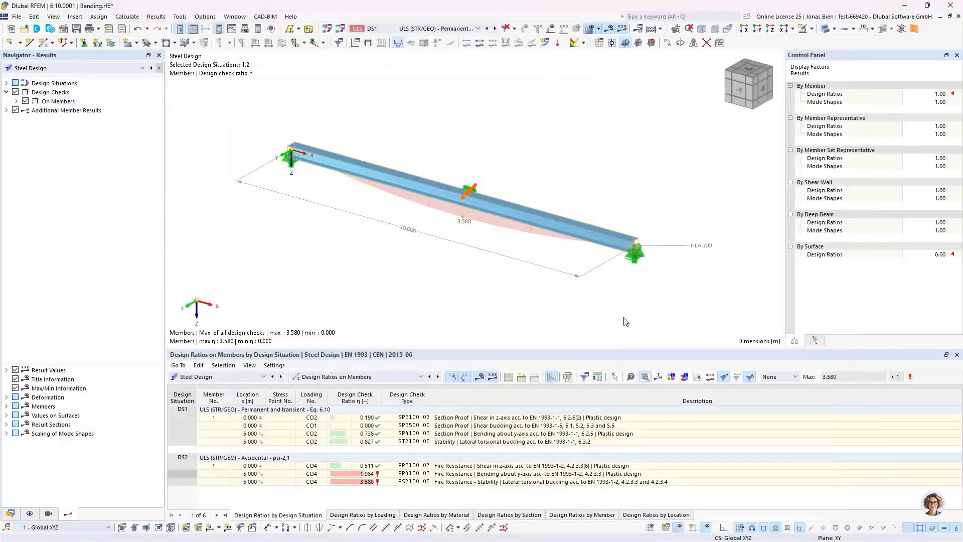
Step: Open the design check details for the DS2 fire resistance stability check FS2100, lateral-torsional buckling
click(472, 482)
double_click(472, 485)
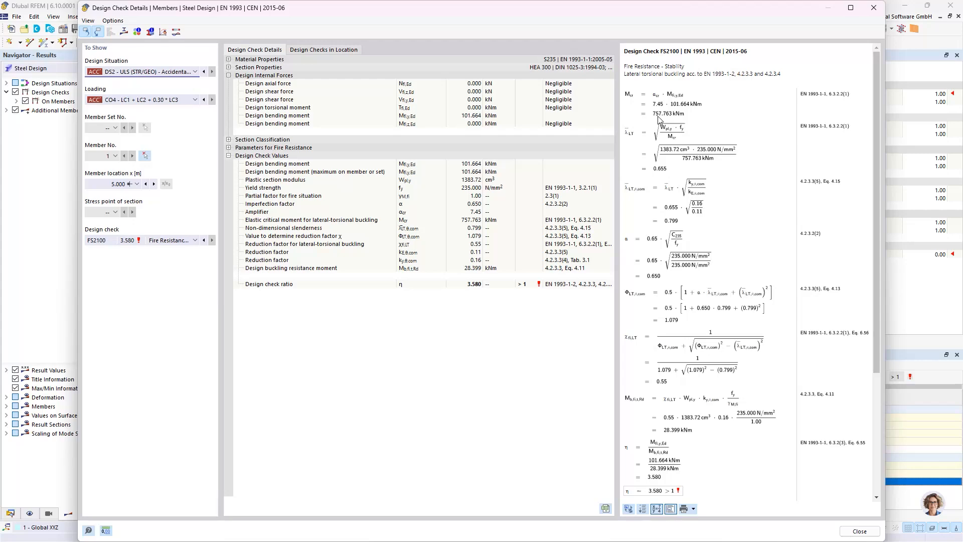
click(154, 242)
click(154, 242)
Step: Switch the details to DS1 and show lateral-torsional buckling check ST2100 to compare the elastic critical moment
click(134, 71)
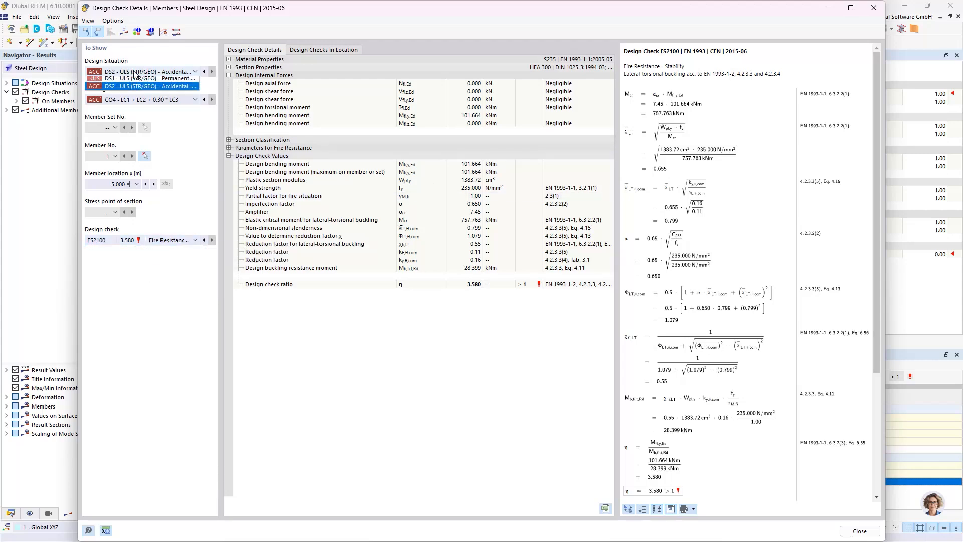
click(138, 78)
click(139, 241)
click(145, 260)
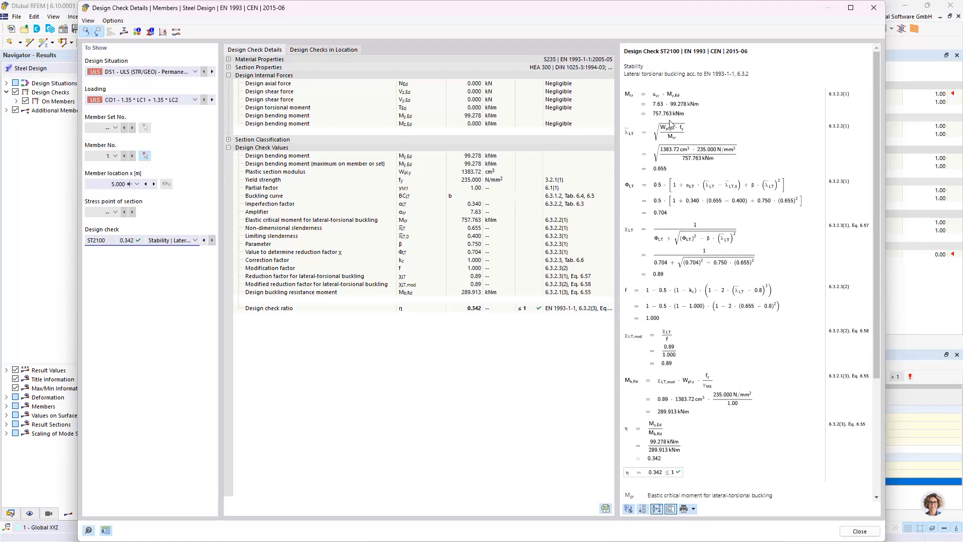
Step: Return to DS2 with CO4, review the formulas of fire stability check FS2100, and close the design check details
click(162, 72)
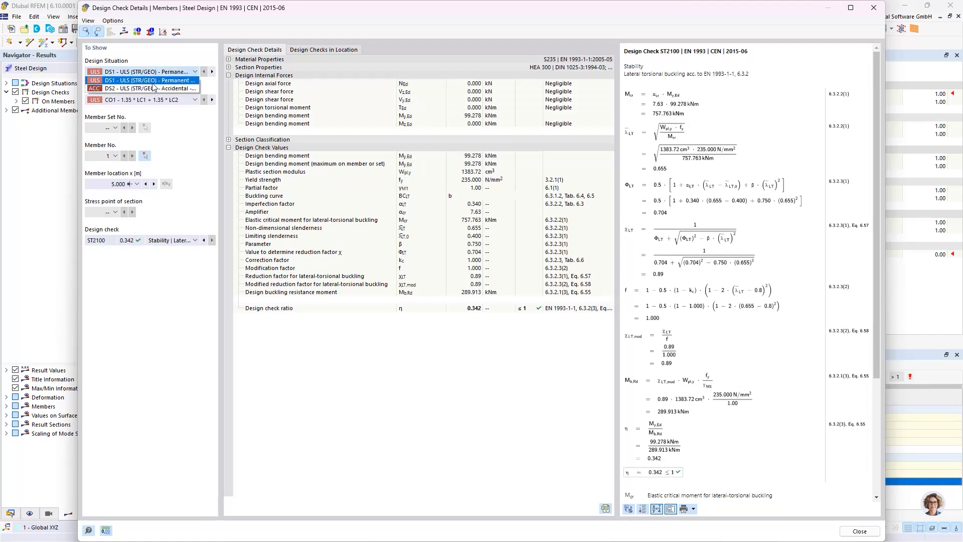
click(150, 89)
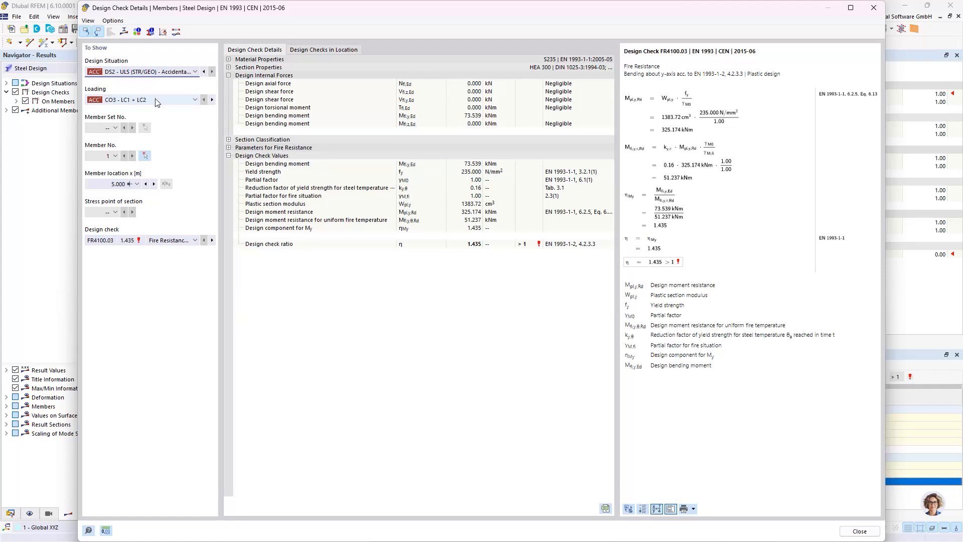
click(151, 100)
click(137, 113)
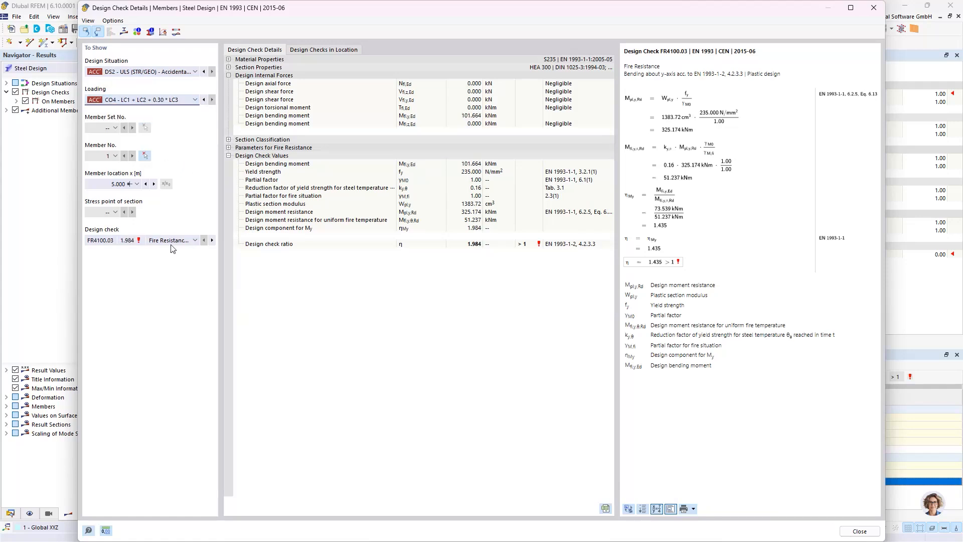
click(170, 240)
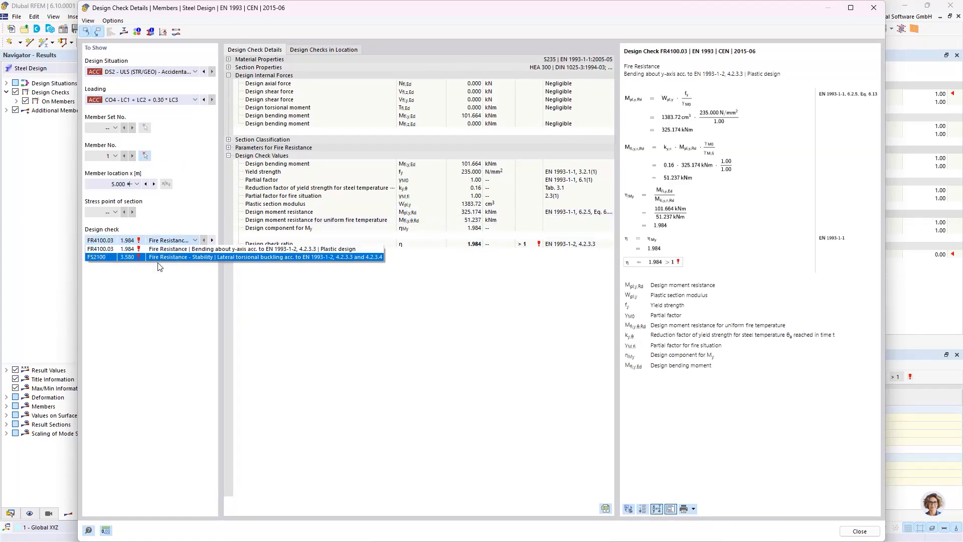
click(158, 257)
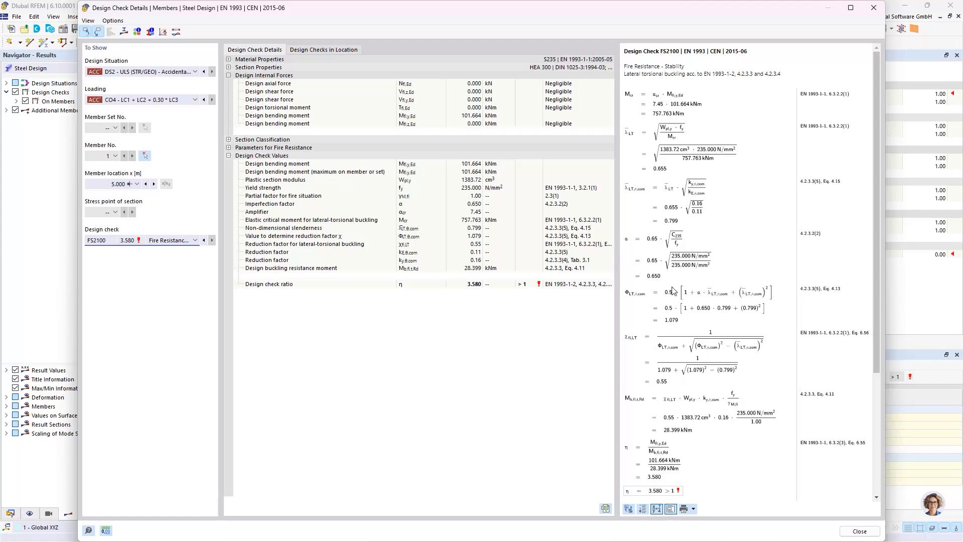
scroll(684, 295, down, 1)
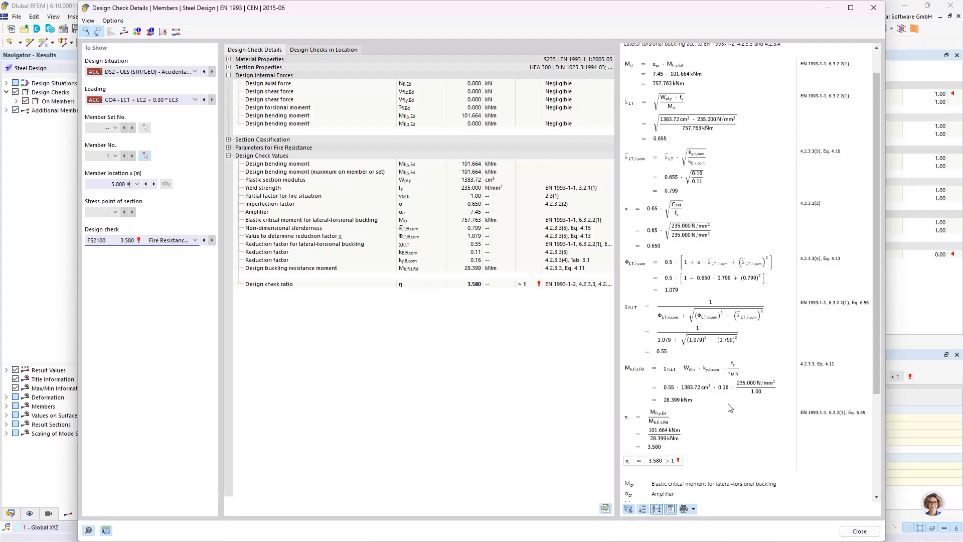
click(858, 533)
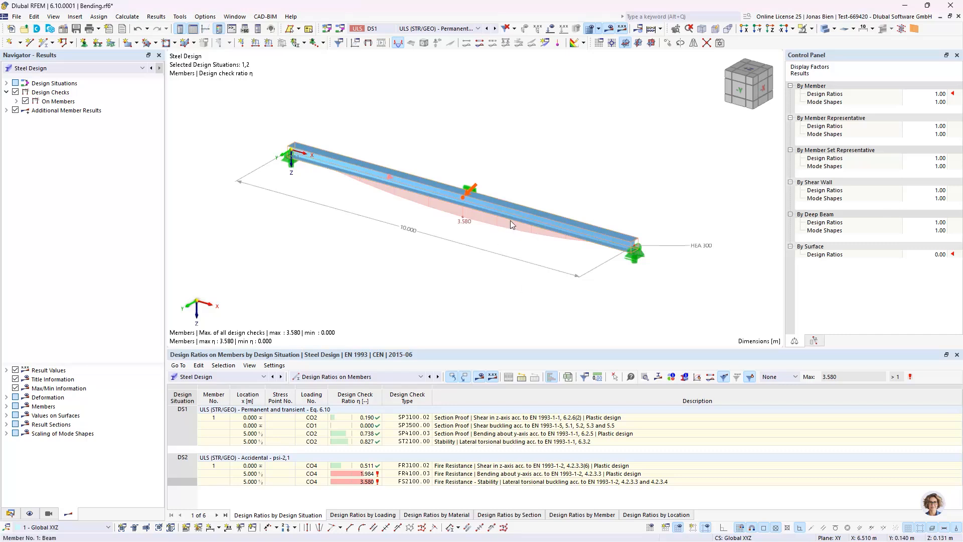
mouse_move(510, 220)
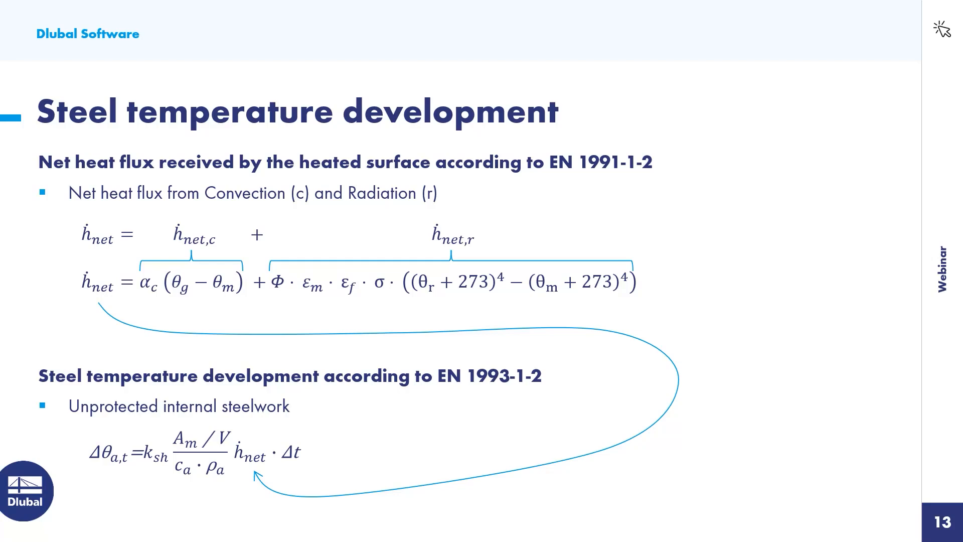
key(Right)
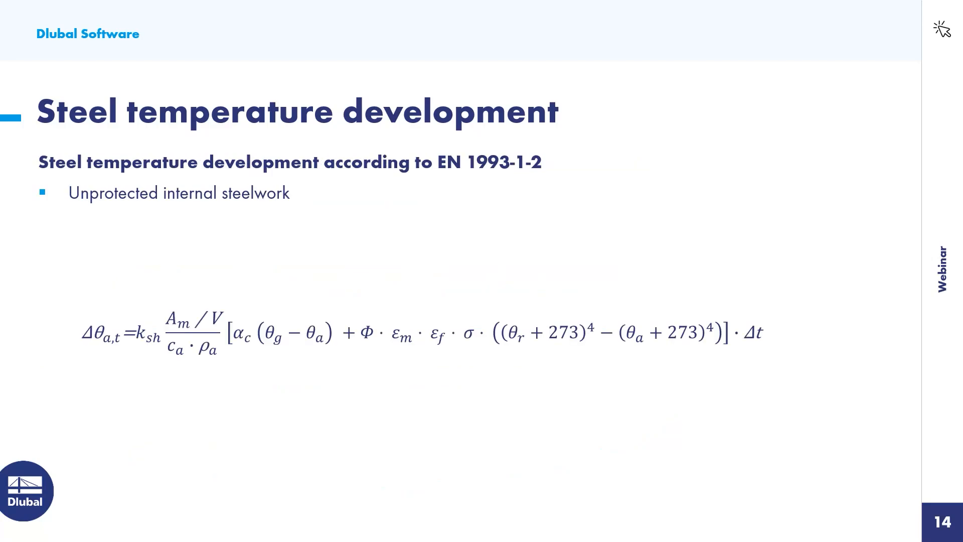
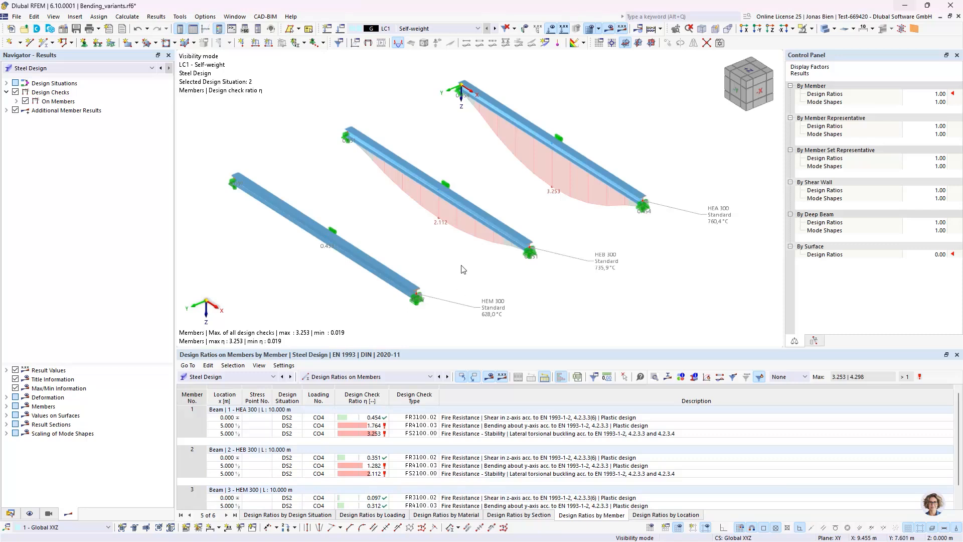
Step: Open the Temperature-Time Diagram for the HEA 300 beam and display the extreme values on the fire curves
ctrl+middle_drag(509, 288, 522, 266)
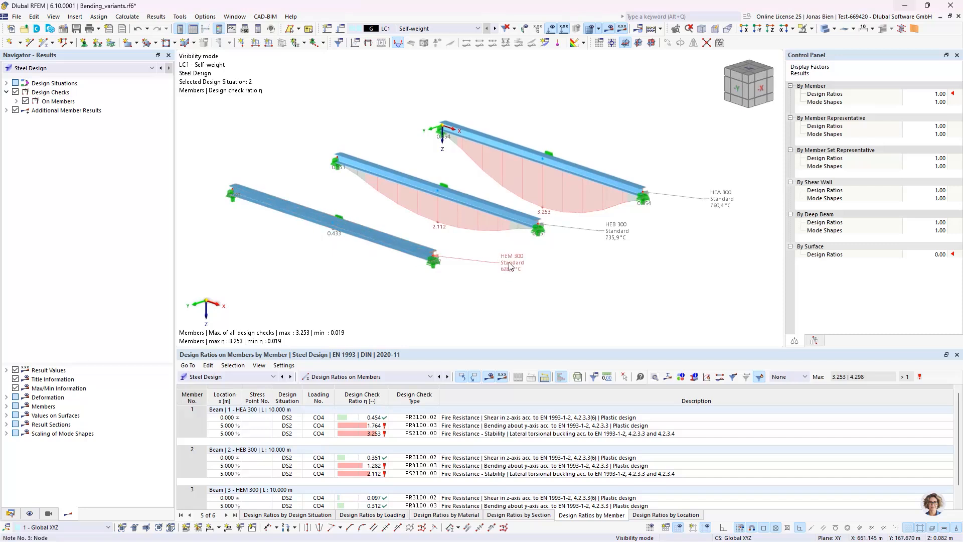
middle_drag(570, 265, 573, 266)
drag(493, 348, 493, 336)
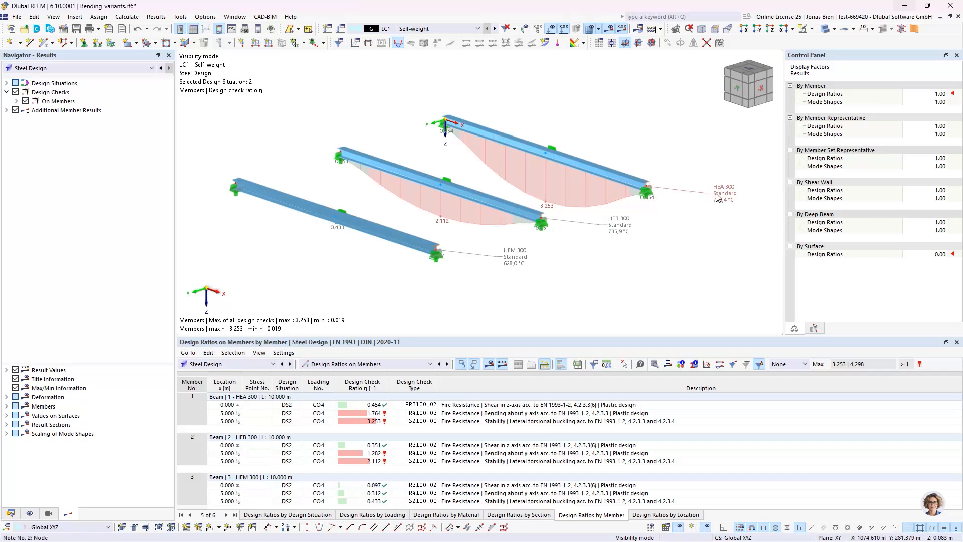
click(615, 174)
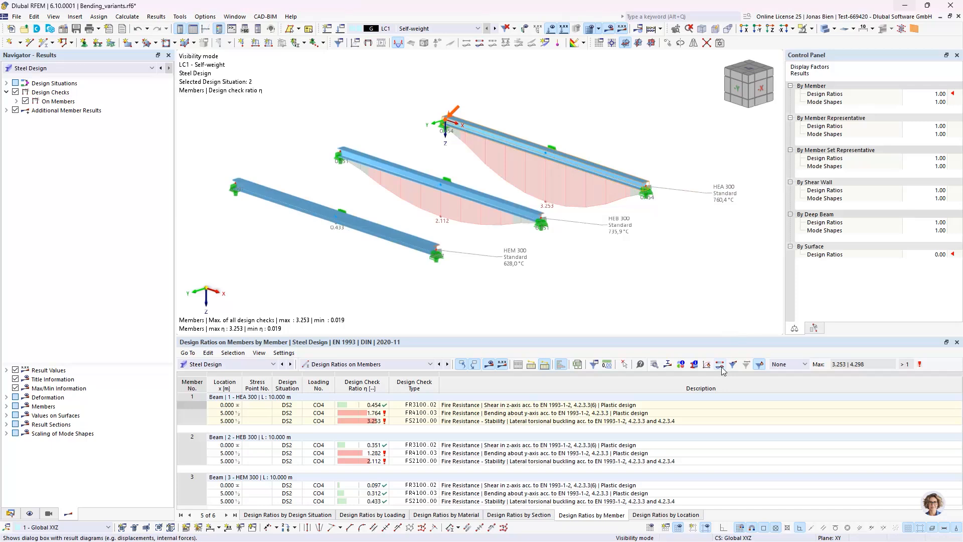
click(720, 366)
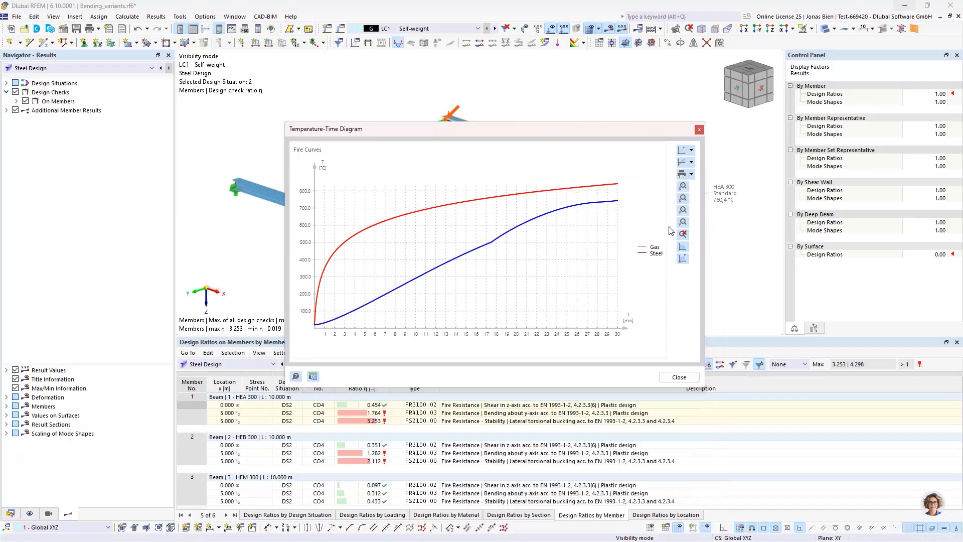
click(682, 258)
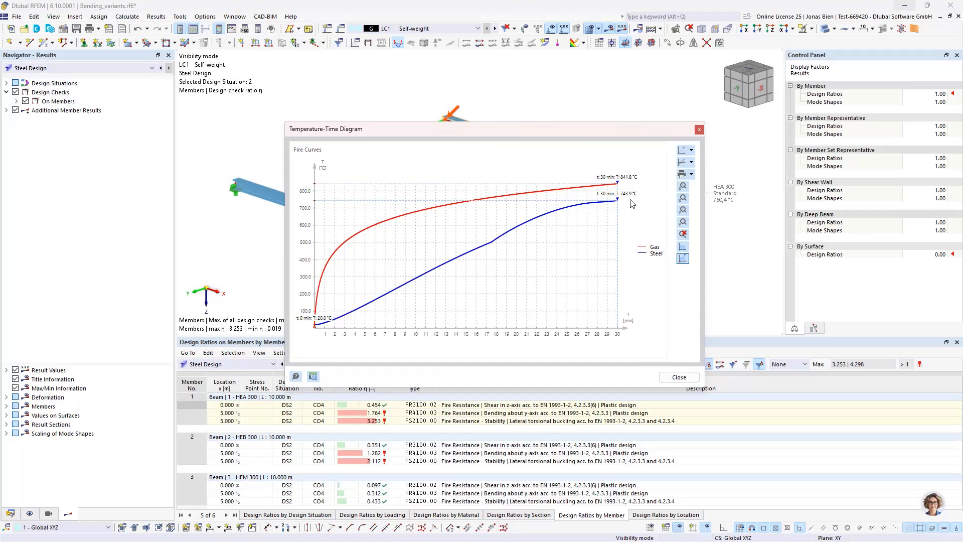
Step: Compare the fire curves of the HEB 300 and HEM 300 beams in the Temperature-Time Diagram, and close the diagram
drag(633, 137, 605, 255)
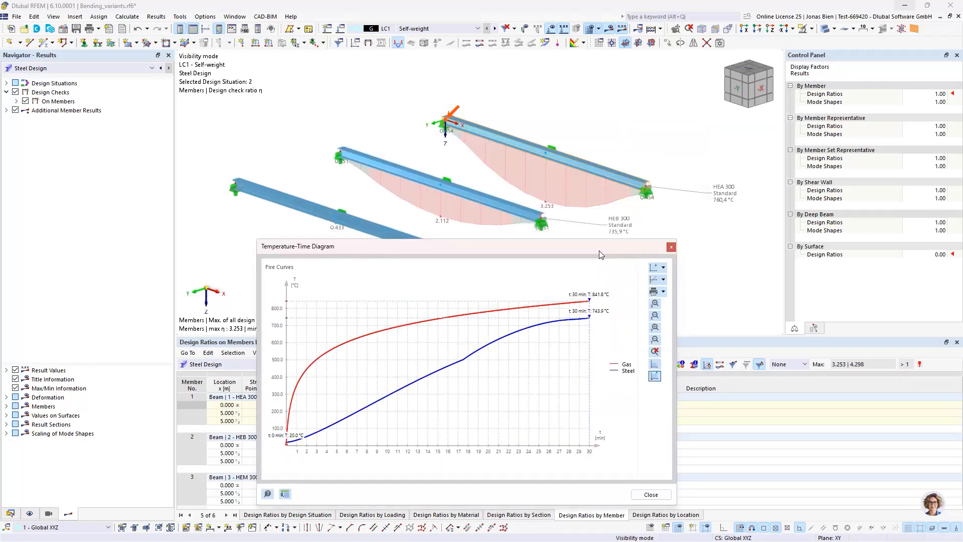
click(500, 204)
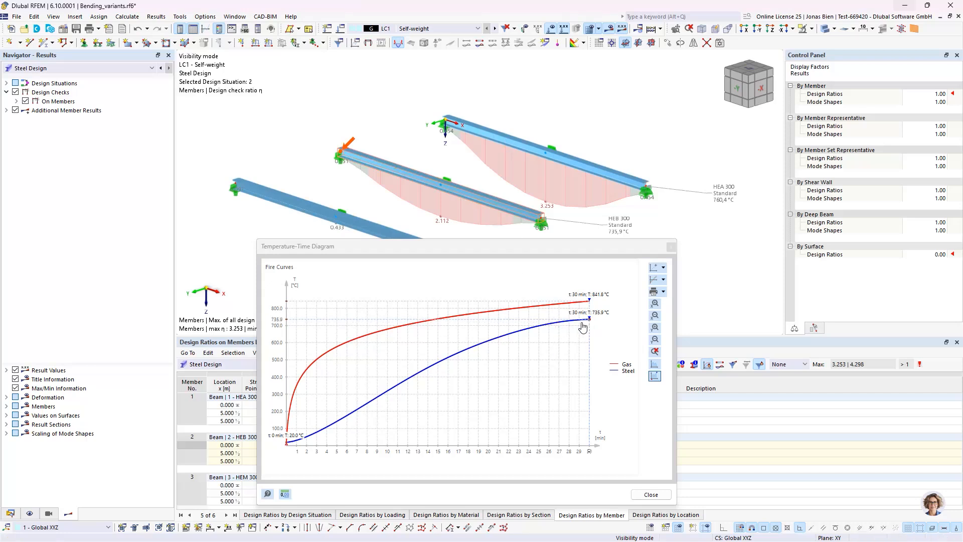
click(387, 230)
drag(441, 249, 214, 129)
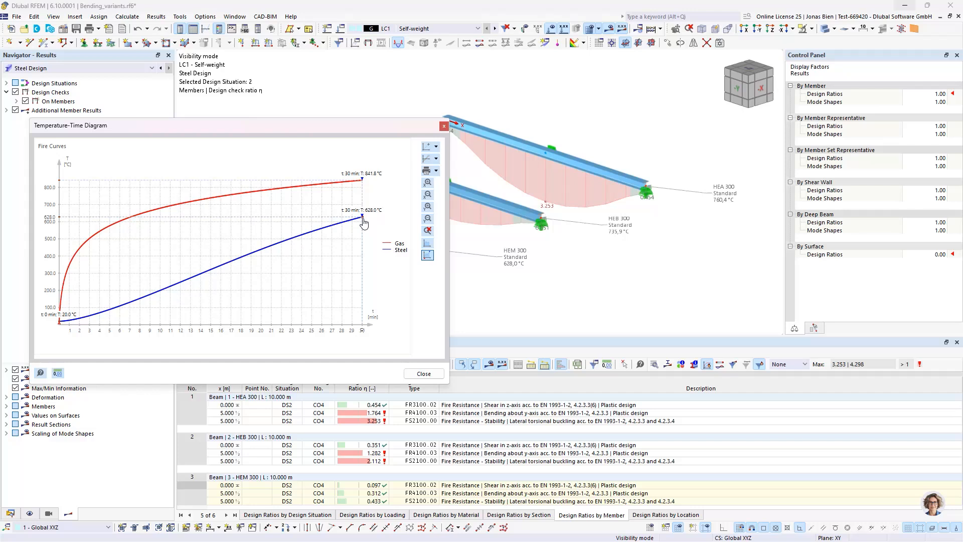
click(443, 126)
Step: In the FS2100 check details, compare the section factor and fire resistance parameters of members 1, 2 and 3, and close the details
click(484, 422)
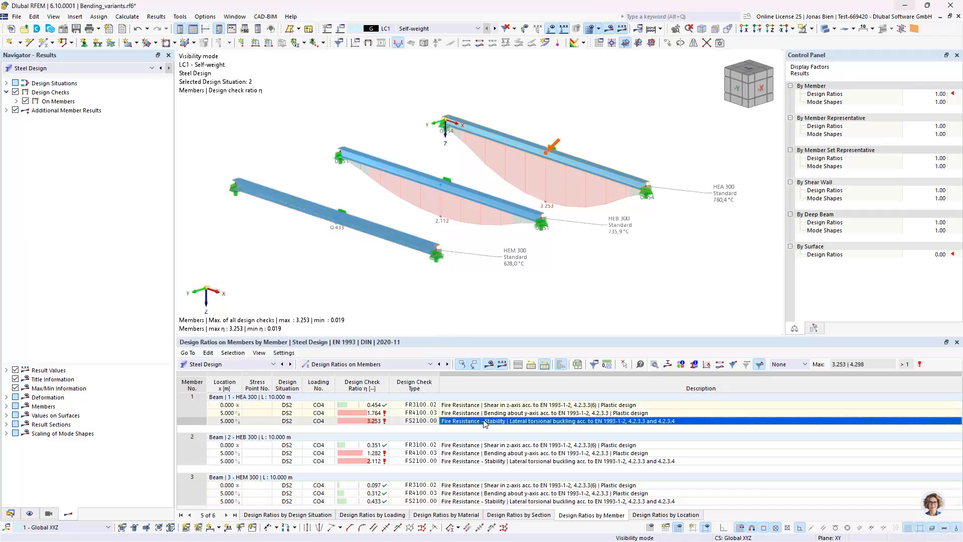
double_click(483, 420)
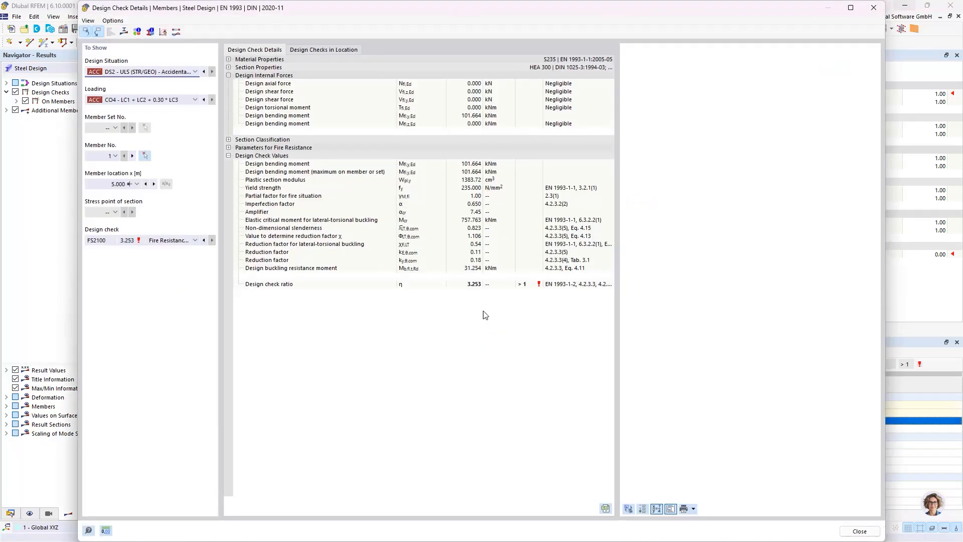
click(229, 148)
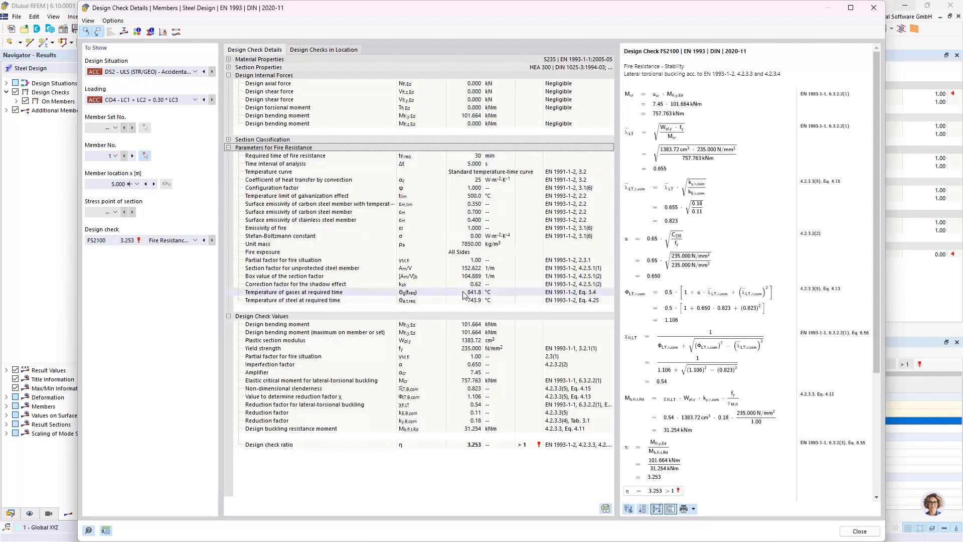
click(391, 268)
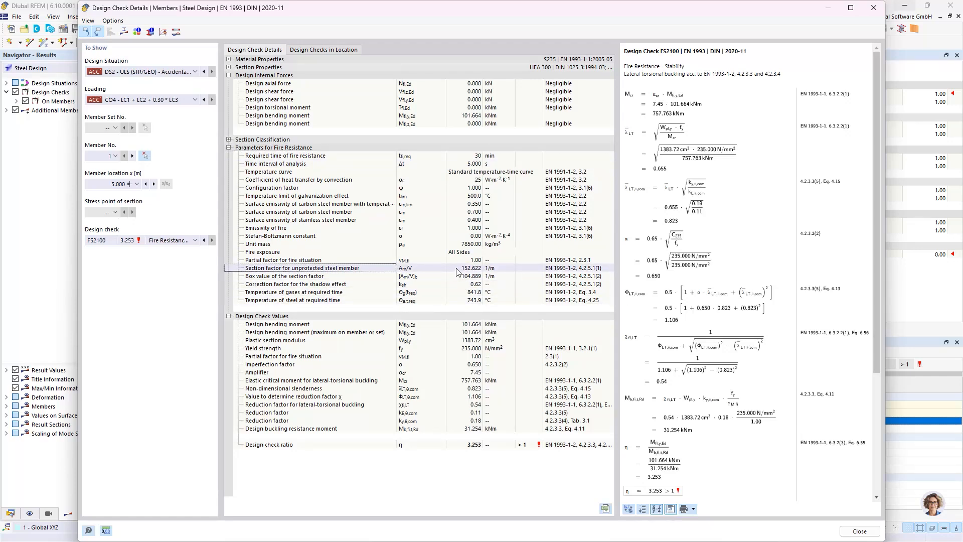
click(132, 155)
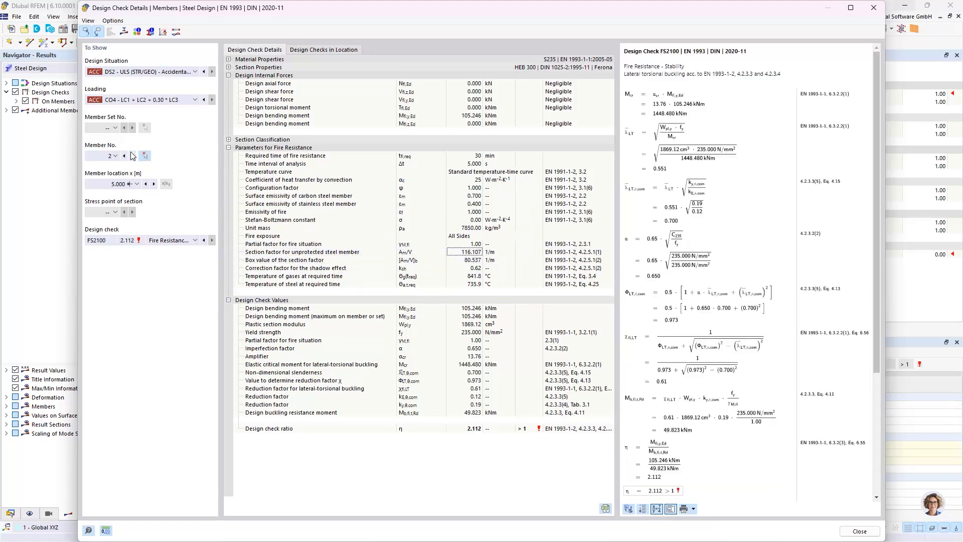
click(133, 155)
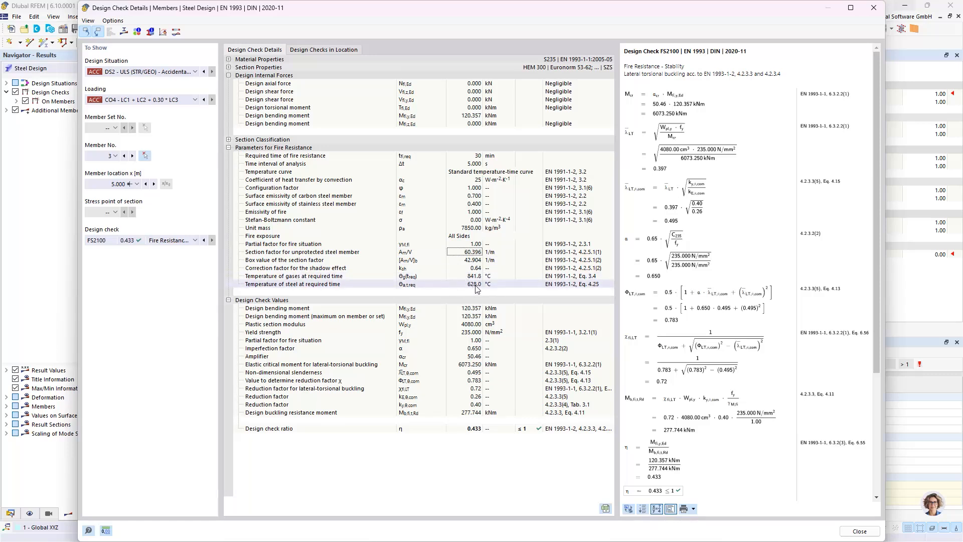
click(335, 270)
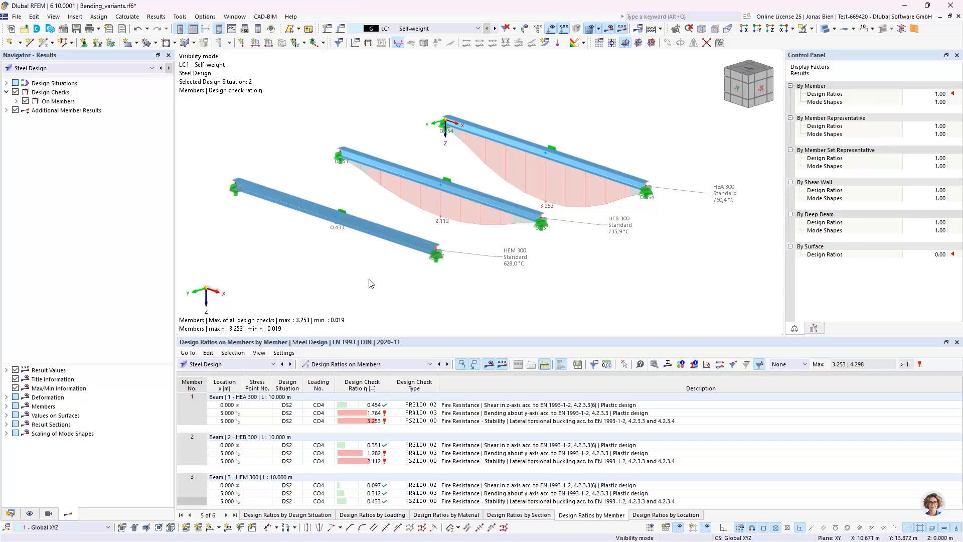
Step: Make object selection OS2 visible in addition to OS1
click(48, 513)
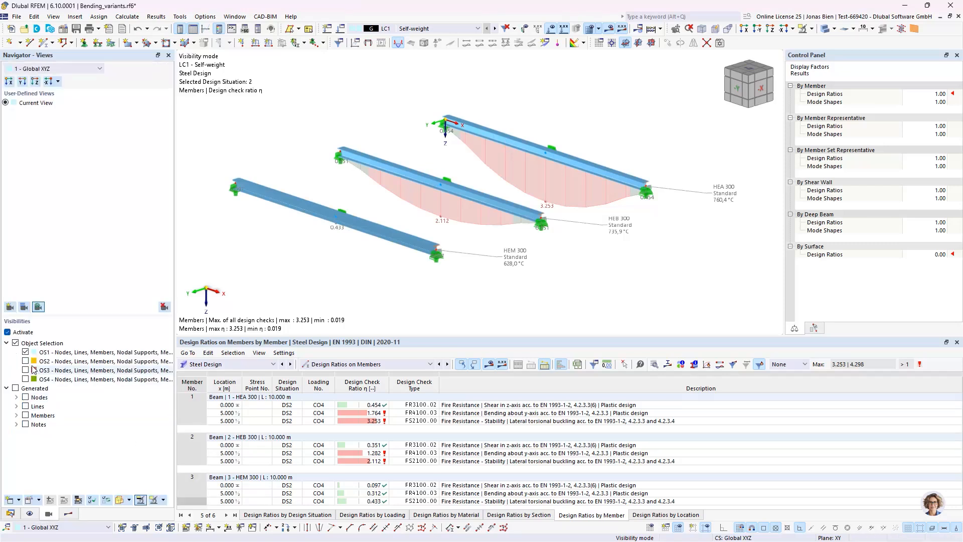
click(25, 361)
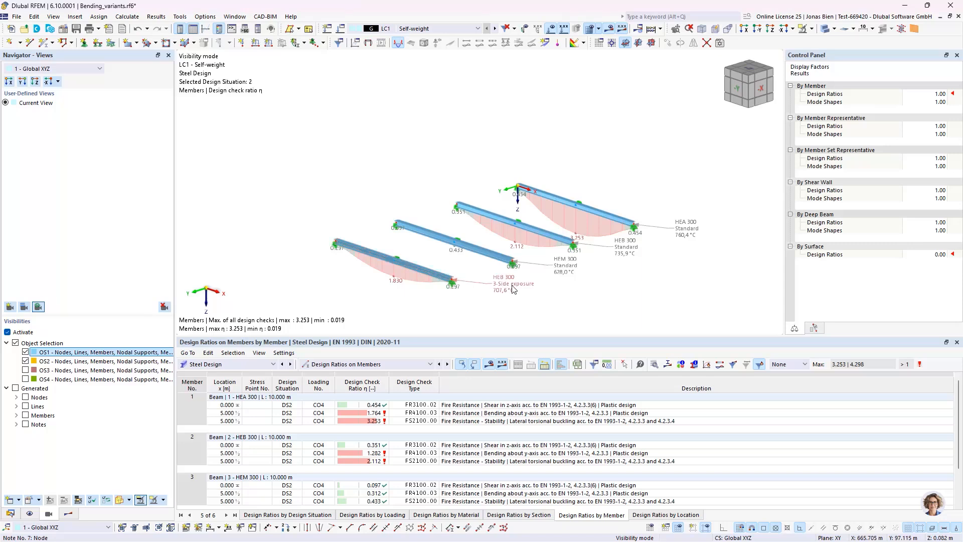
Step: Review member 4's 3 Side exposure fire resistance configuration without changes, and view its Temperature-Time Diagram
double_click(436, 278)
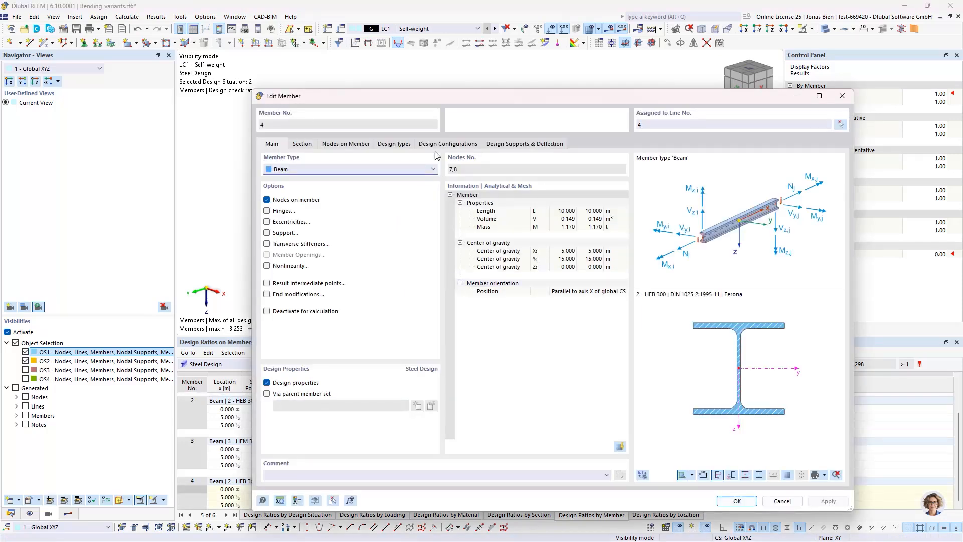
click(401, 145)
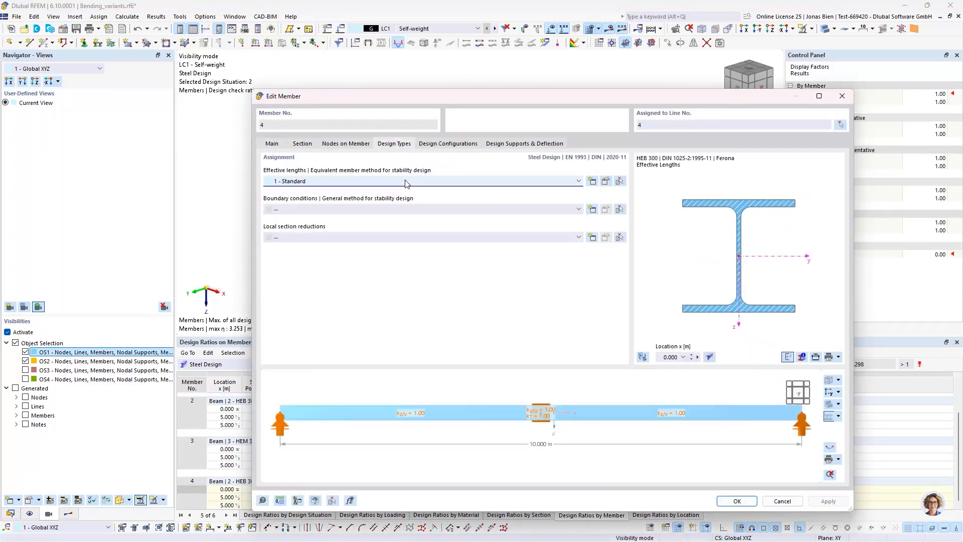
click(435, 143)
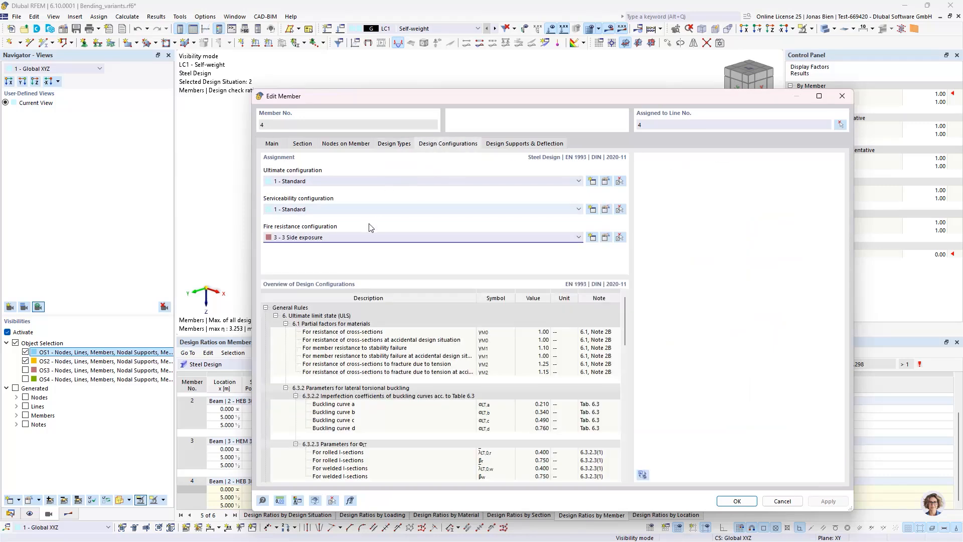
click(605, 237)
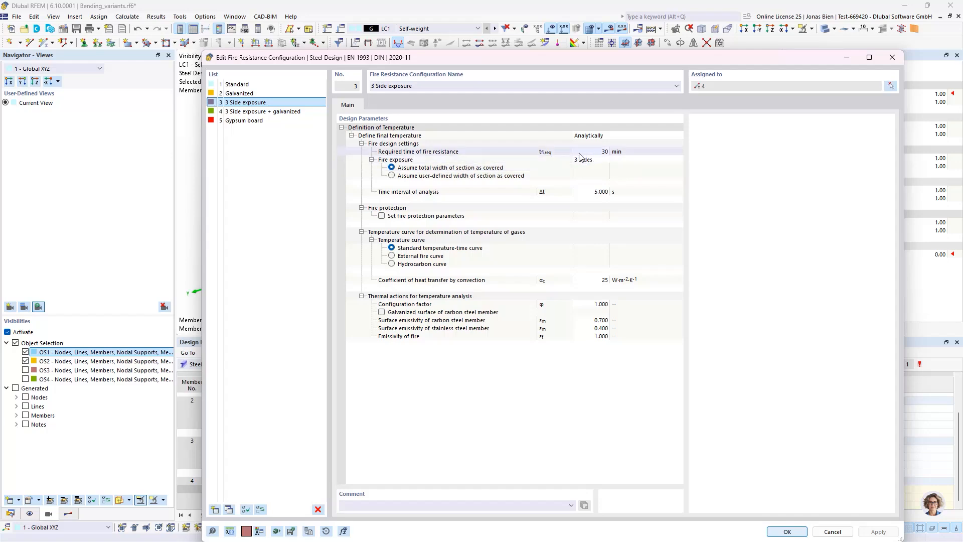
click(892, 57)
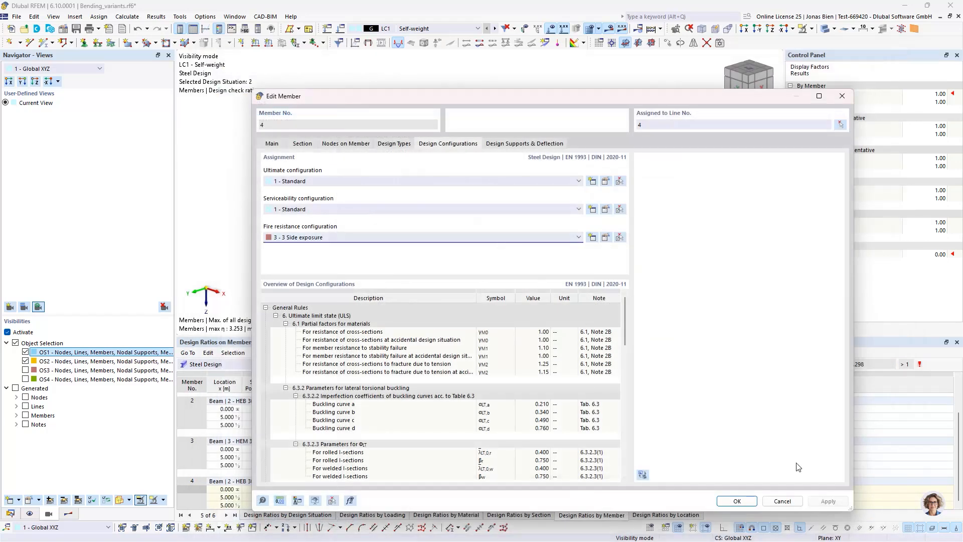
click(785, 500)
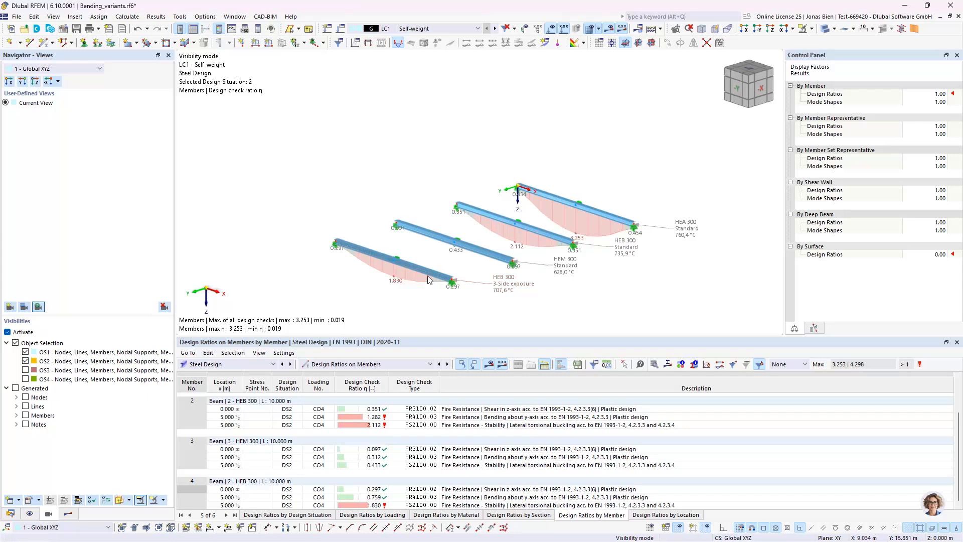
click(706, 364)
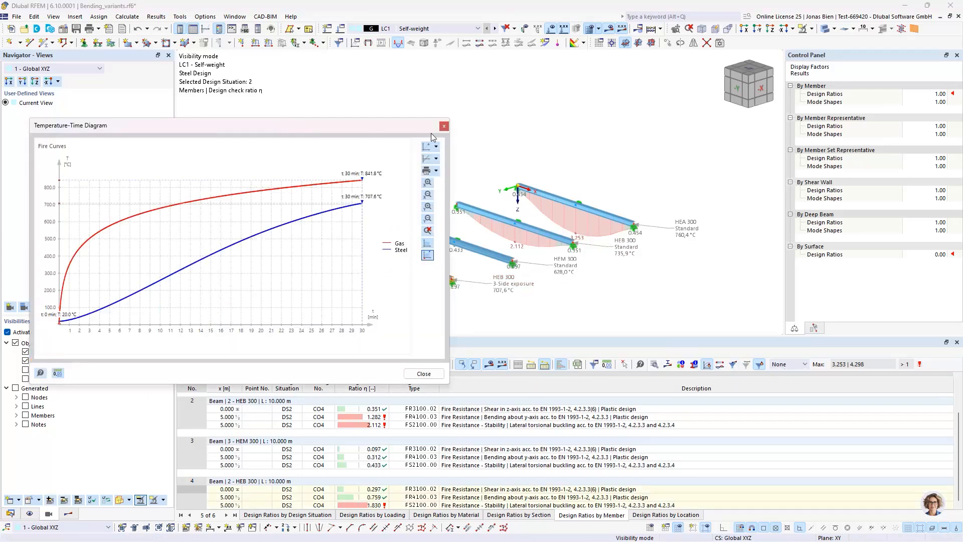
click(444, 126)
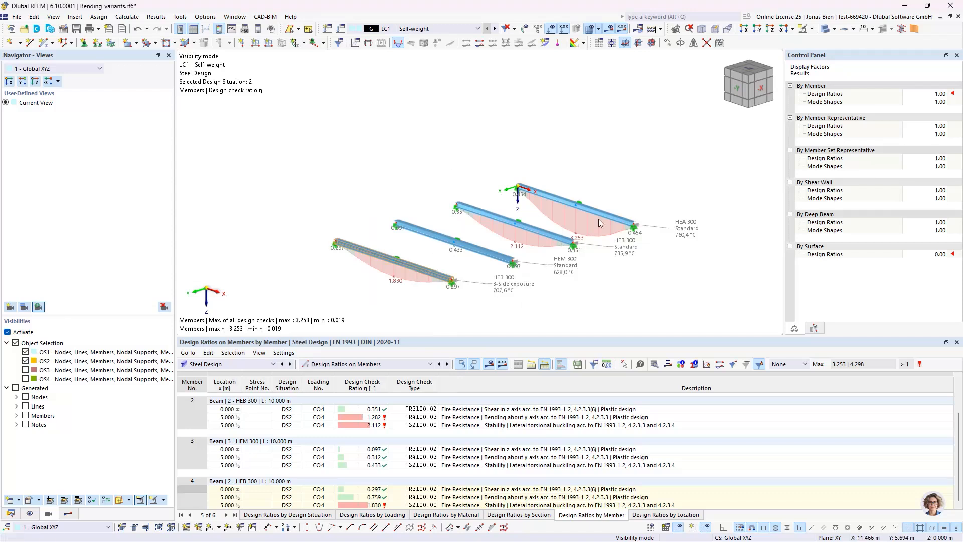
Step: Make object selection OS3 visible and frame the model on the added RHS 300 x 200 x 9 beam
middle_drag(595, 176, 645, 151)
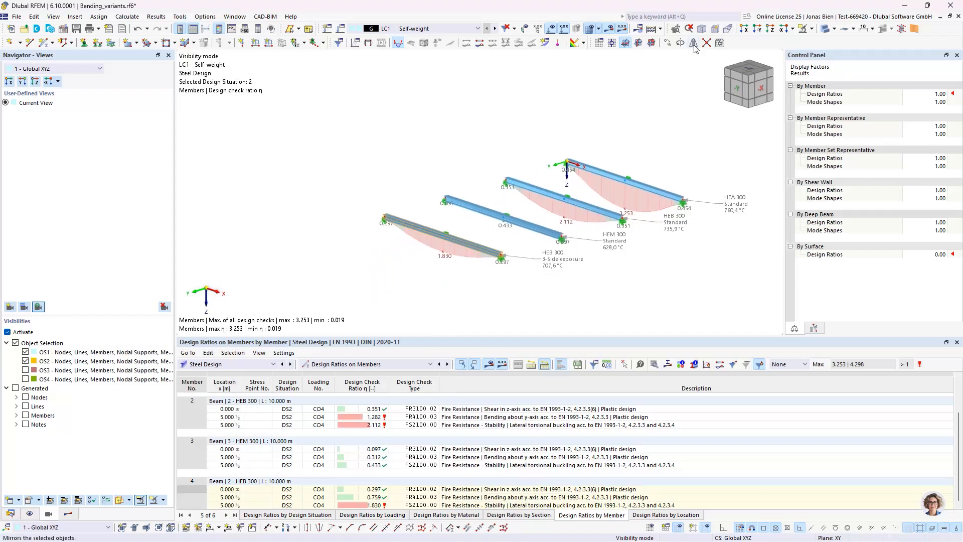
click(25, 370)
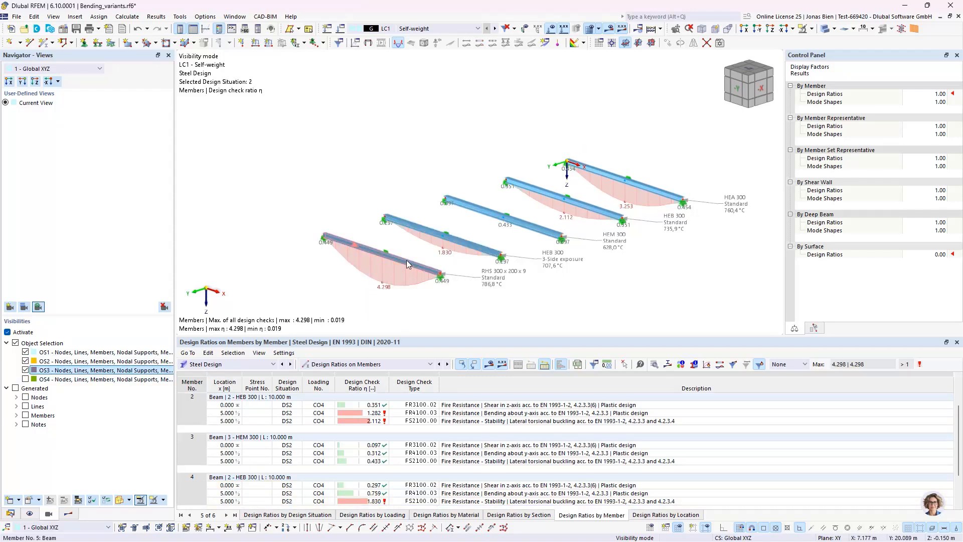
scroll(411, 260, up, 2)
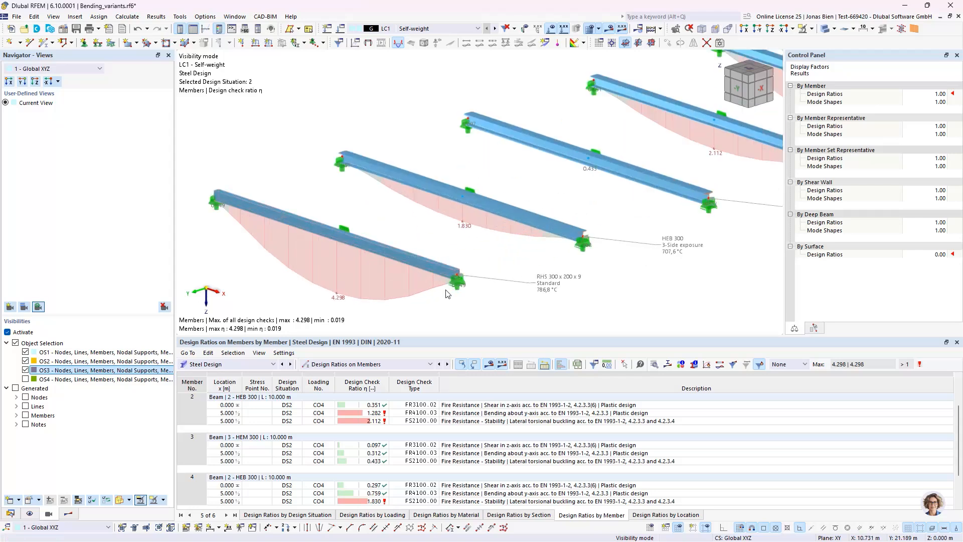
scroll(431, 267, up, 1)
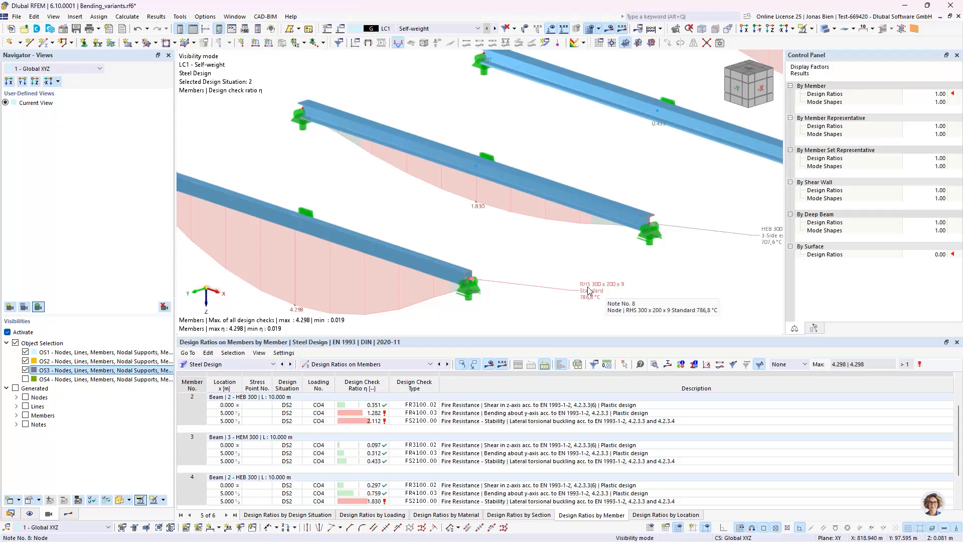
scroll(588, 291, down, 3)
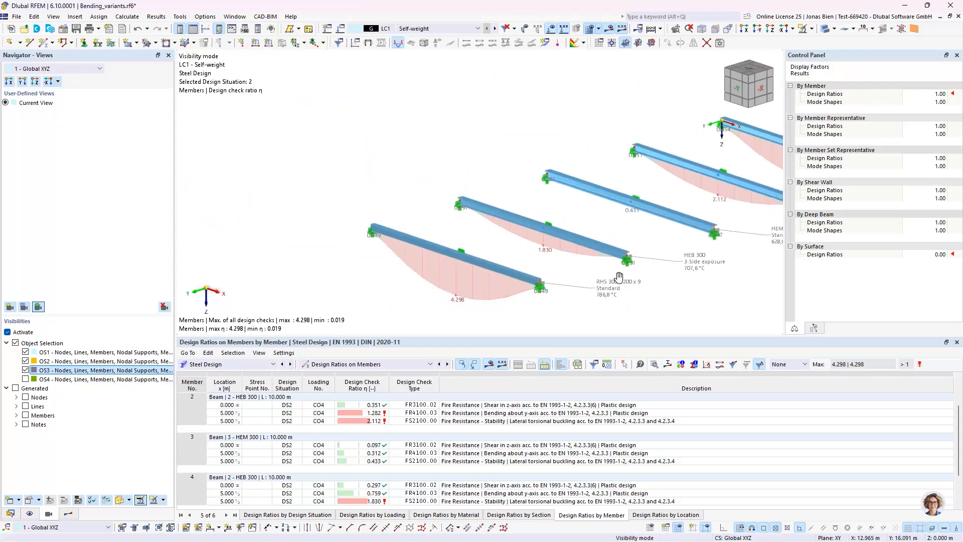
middle_drag(618, 278, 540, 278)
scroll(688, 249, down, 1)
middle_drag(687, 257, 619, 265)
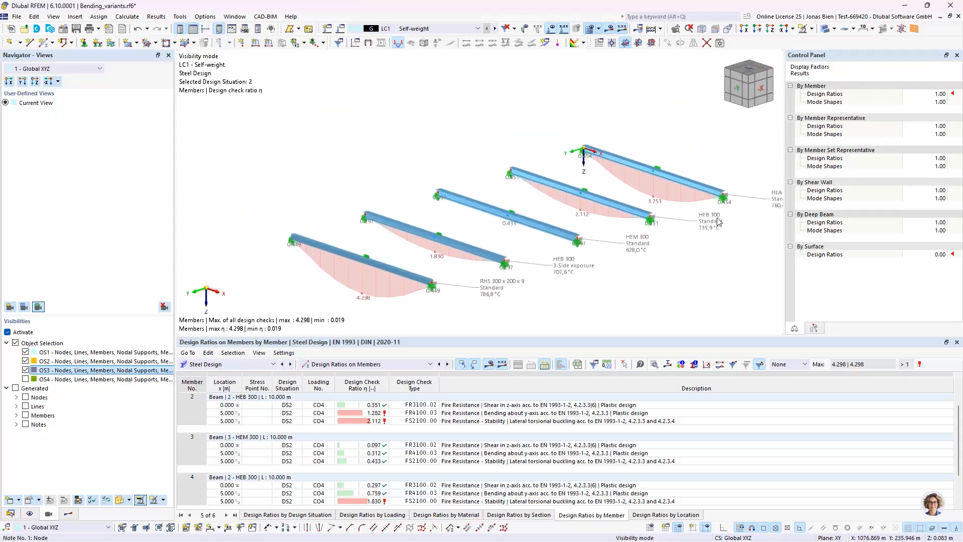
Step: Inspect member 5's RHS section, and examine the shadow effect correction factor in its FR4100.03 fire bending check details
double_click(399, 272)
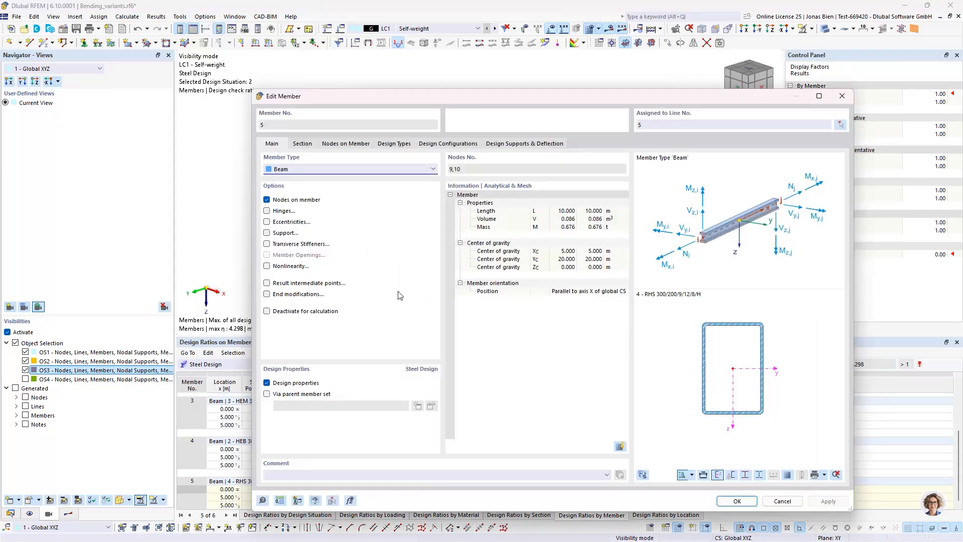
click(842, 96)
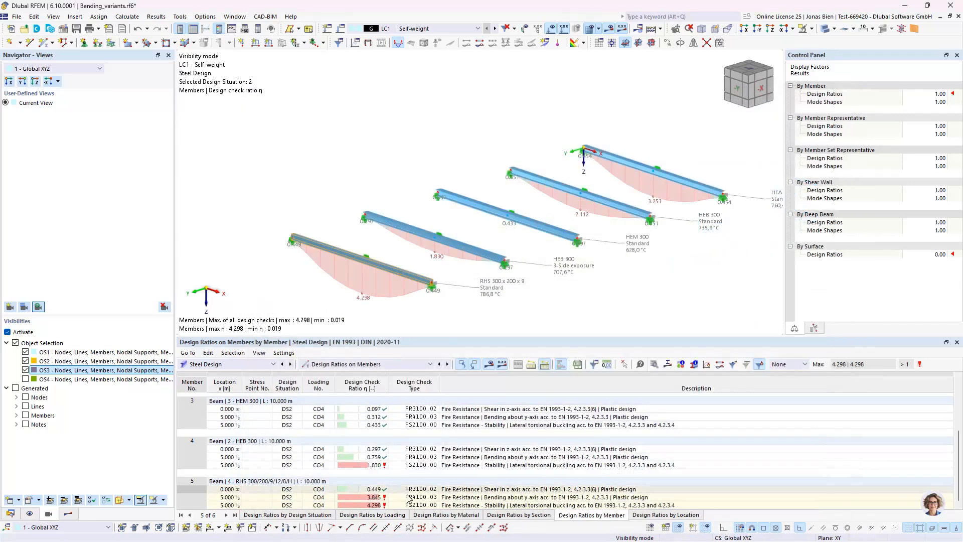
click(449, 498)
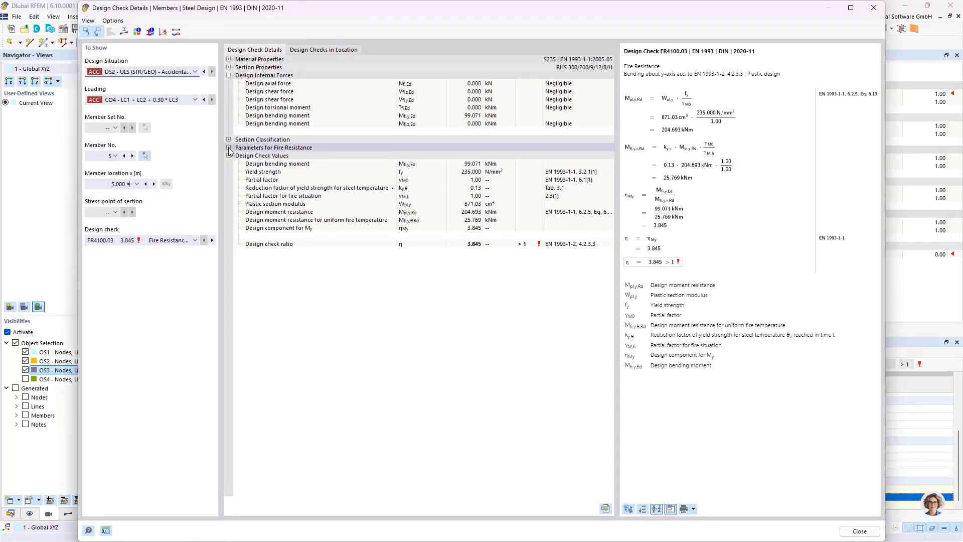
click(229, 148)
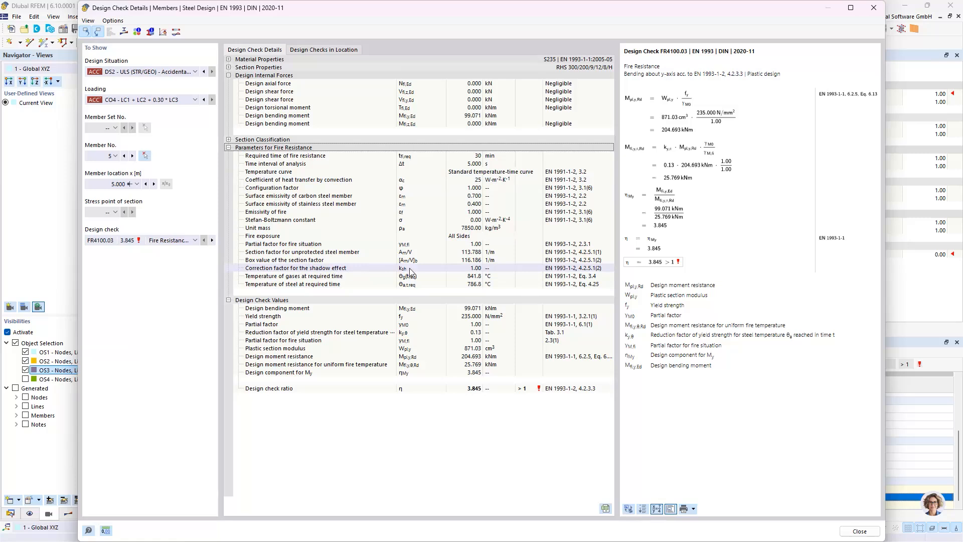
click(472, 268)
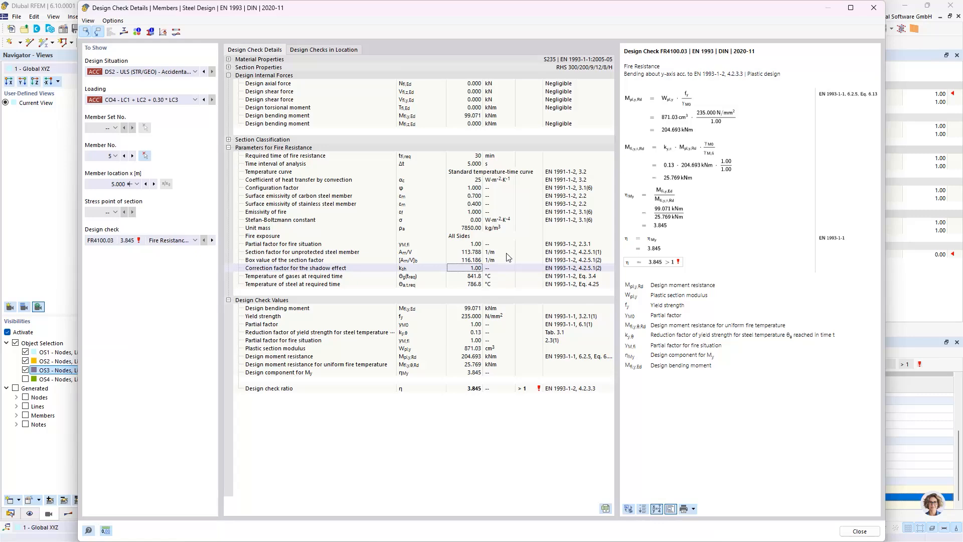
click(873, 8)
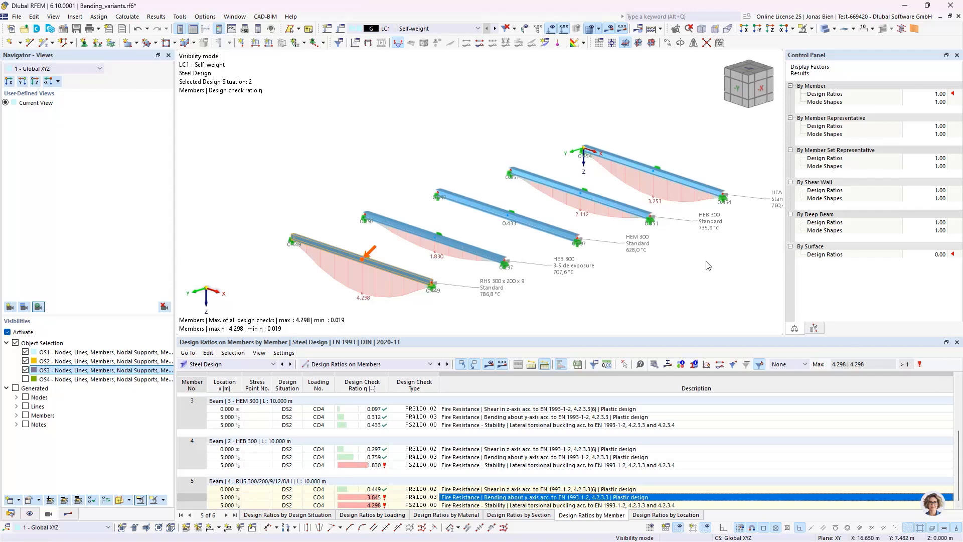
middle_drag(705, 262, 630, 254)
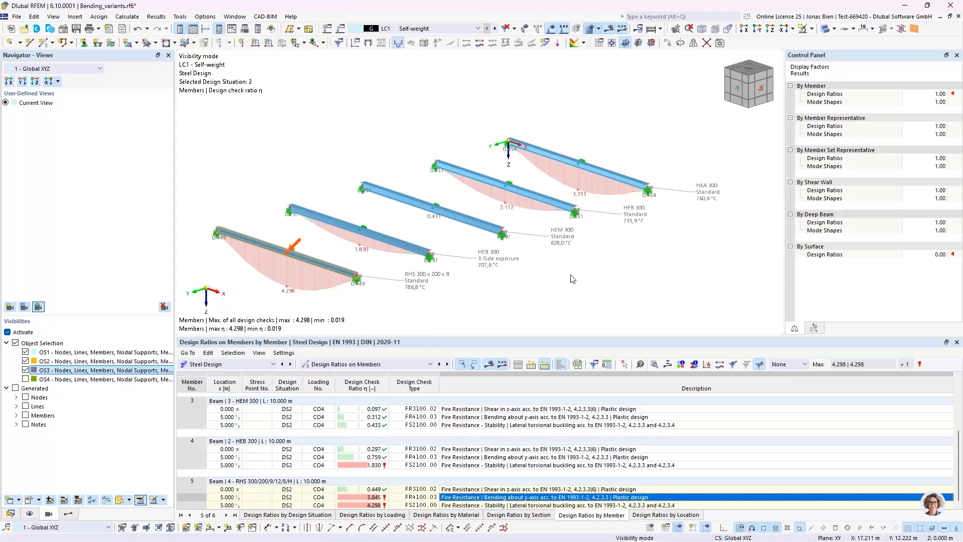
middle_drag(573, 278, 586, 270)
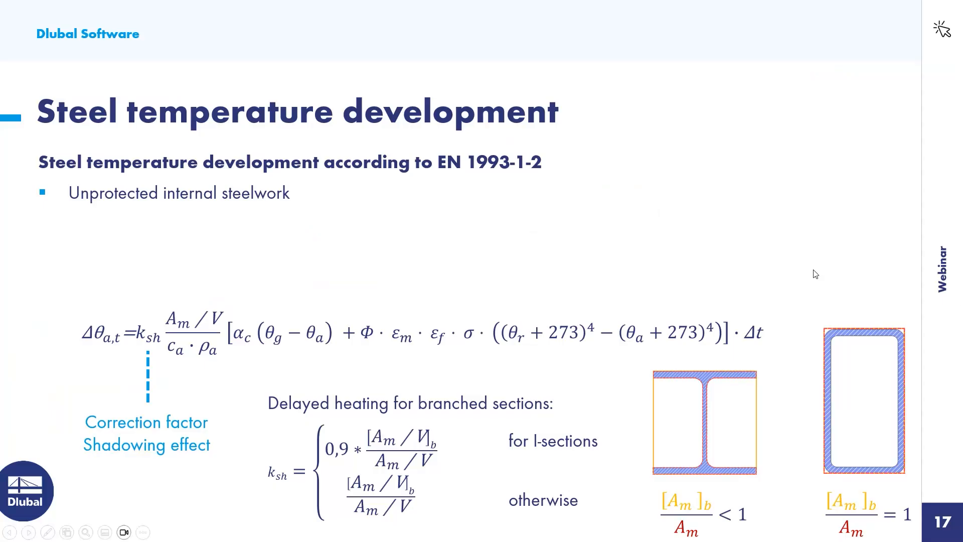
key(Right)
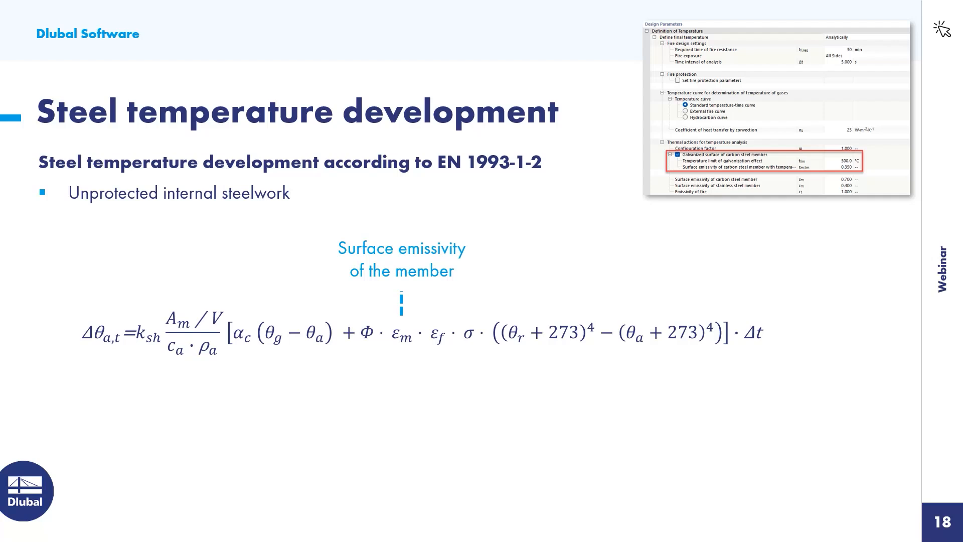
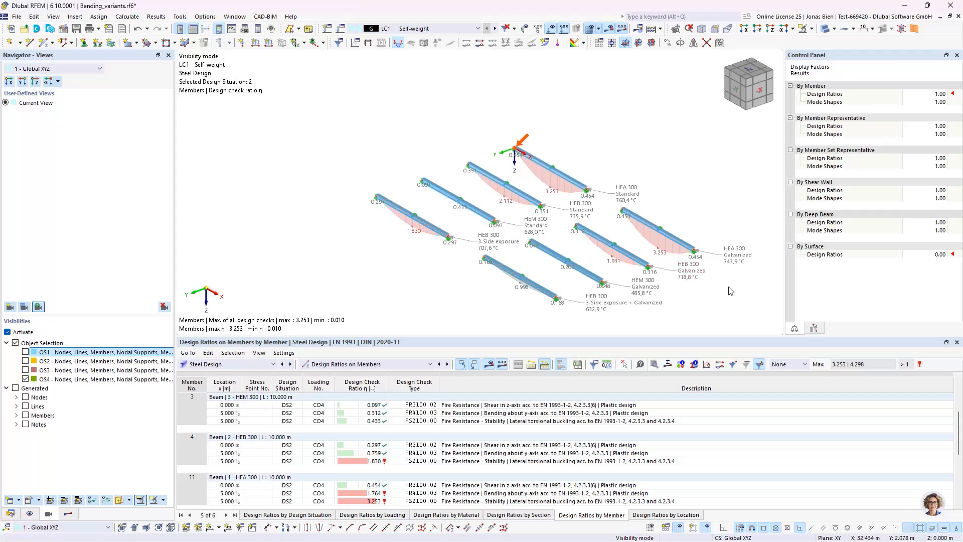
Step: Review the Galvanized fire resistance configuration assigned to member 11, the galvanized HEA 300 beam, without changing any settings
scroll(731, 291, up, 1)
click(666, 231)
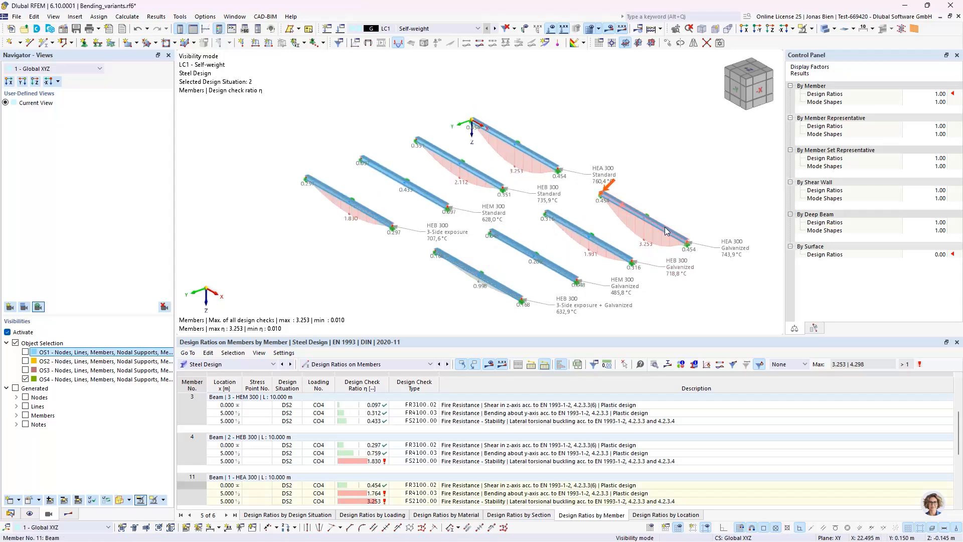
double_click(668, 244)
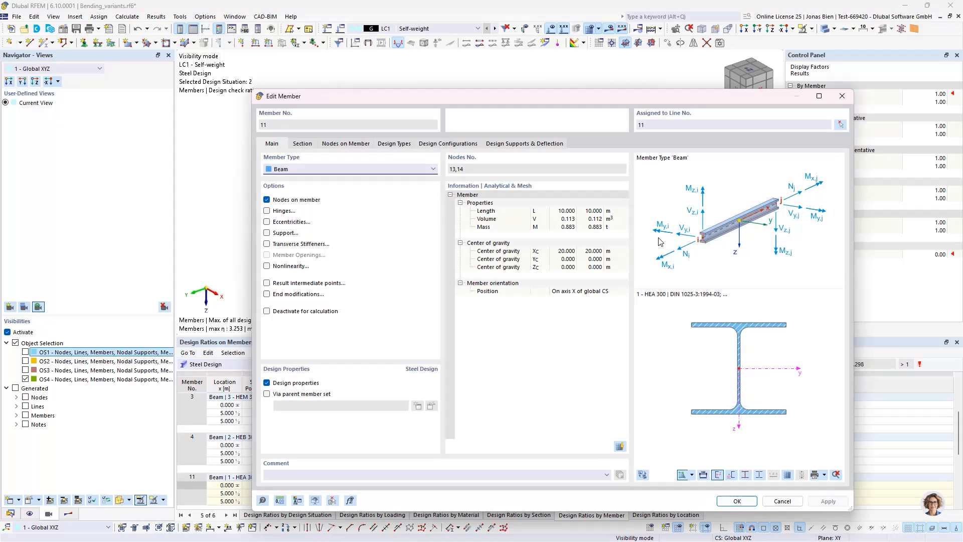
click(448, 144)
click(606, 237)
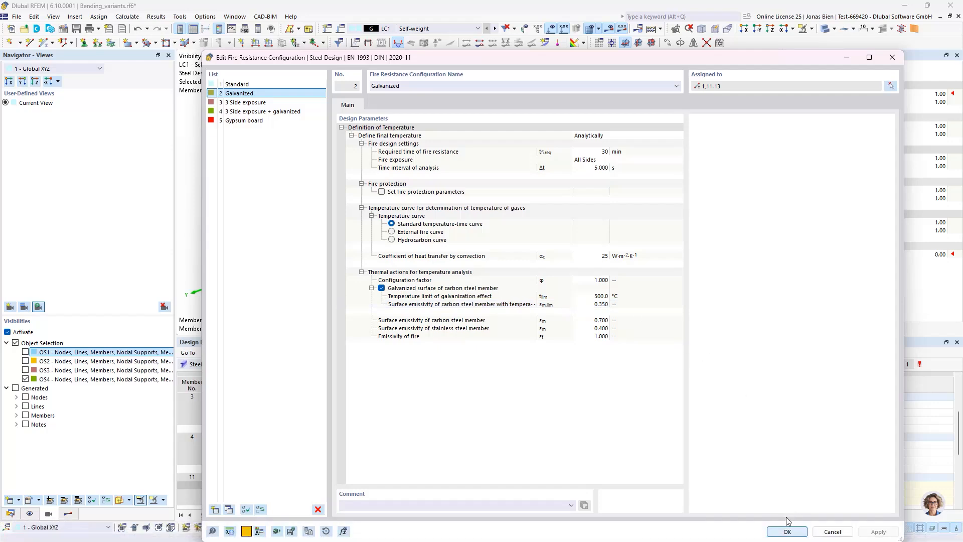
click(786, 531)
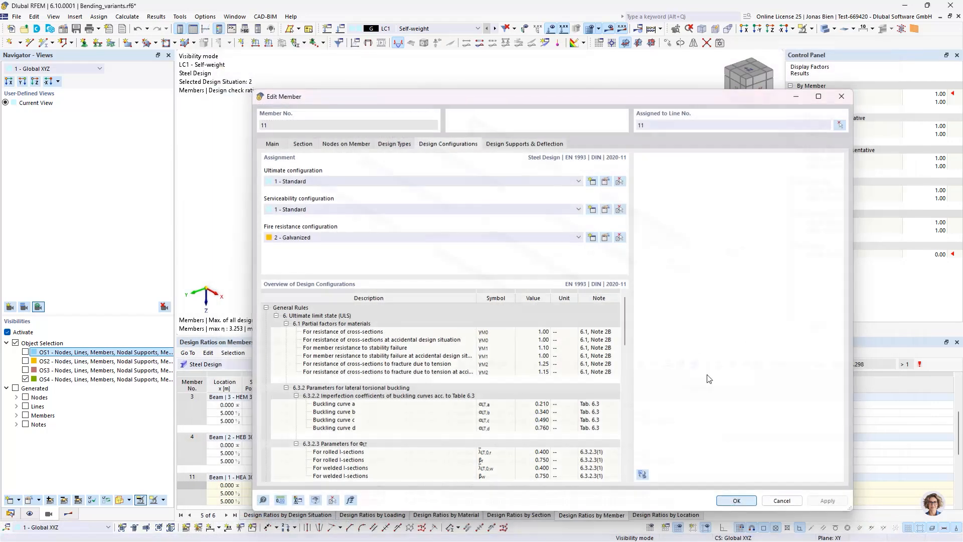
key(Return)
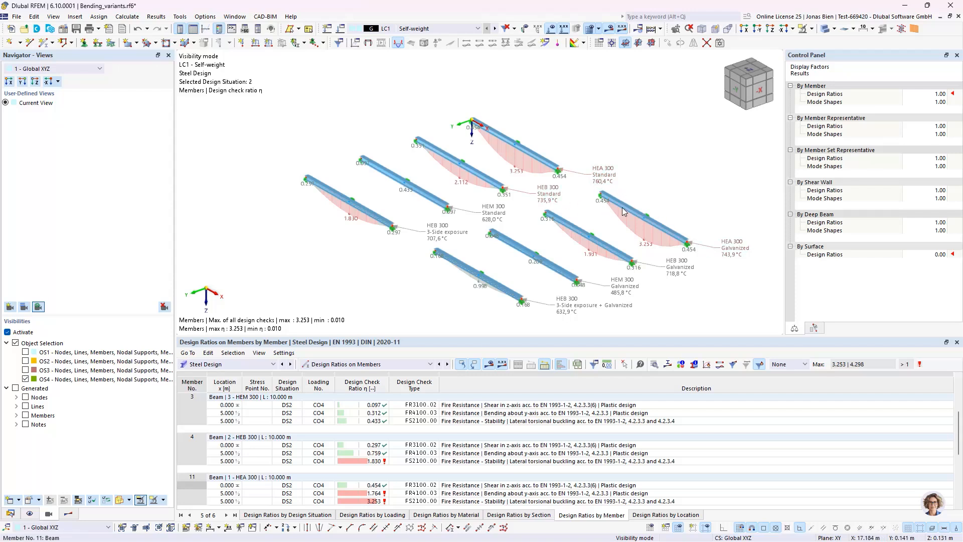
Step: View member 11's Temperature-Time Diagram and examine how the galvanized surface affects the steel temperature curve
click(641, 214)
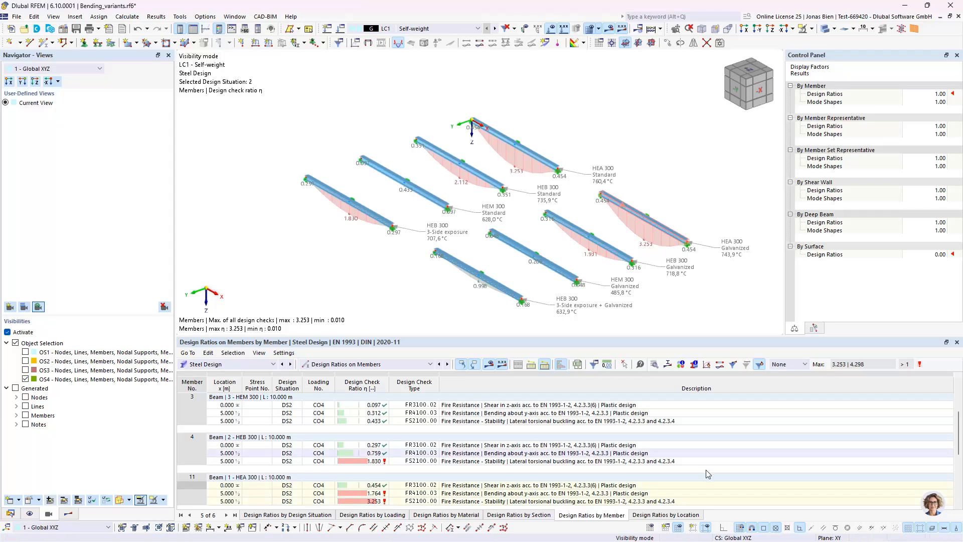
click(707, 364)
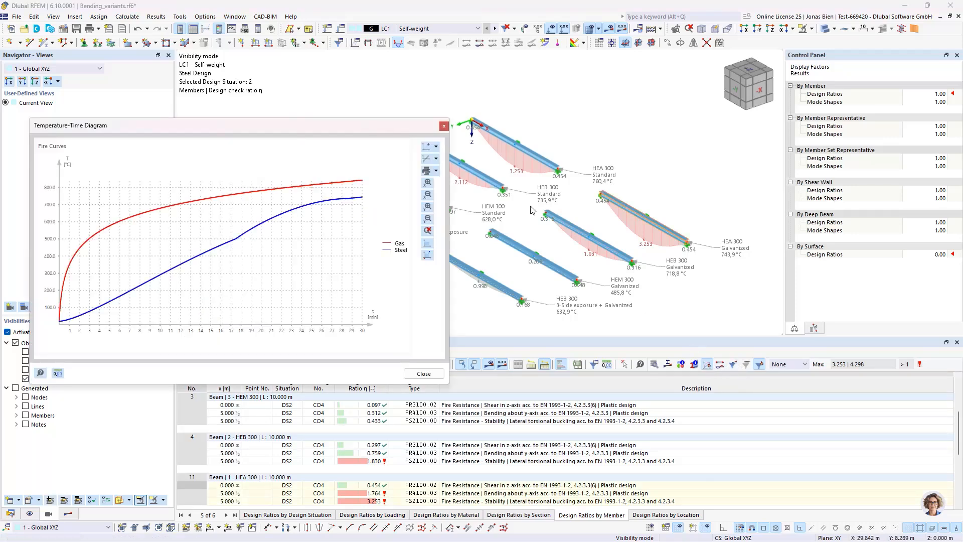
drag(345, 125, 552, 129)
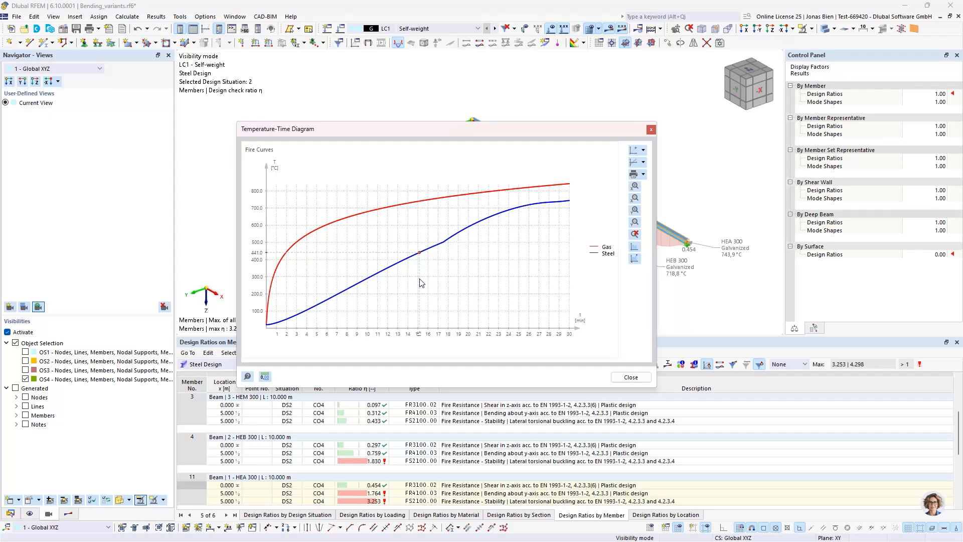
click(631, 377)
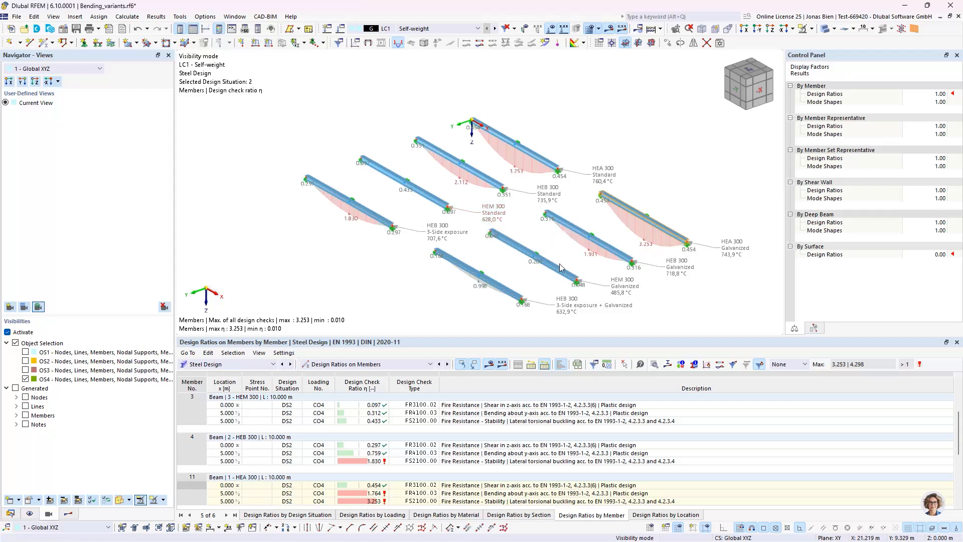
Step: View the Temperature-Time Diagram for the galvanized HEM 300 beam, member 13, and clear the selection
click(620, 299)
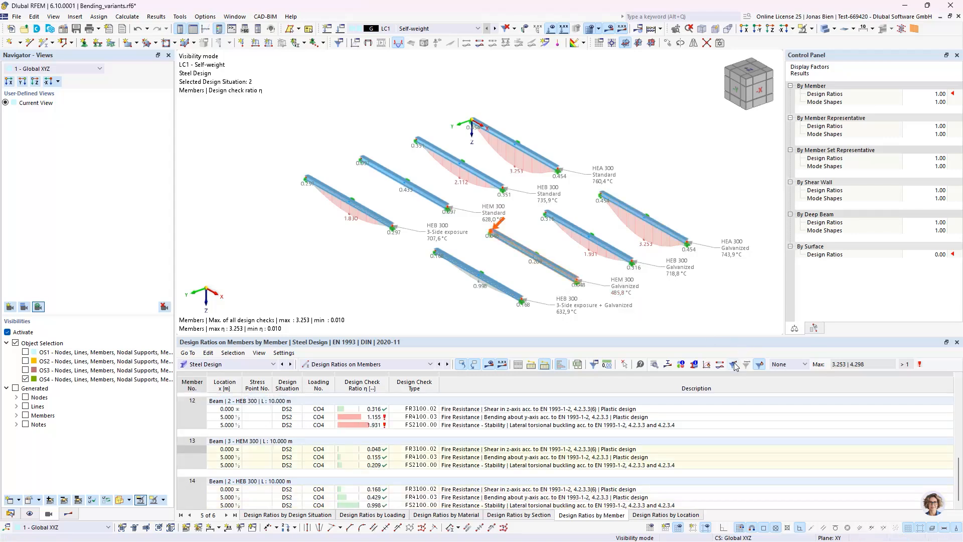
click(707, 364)
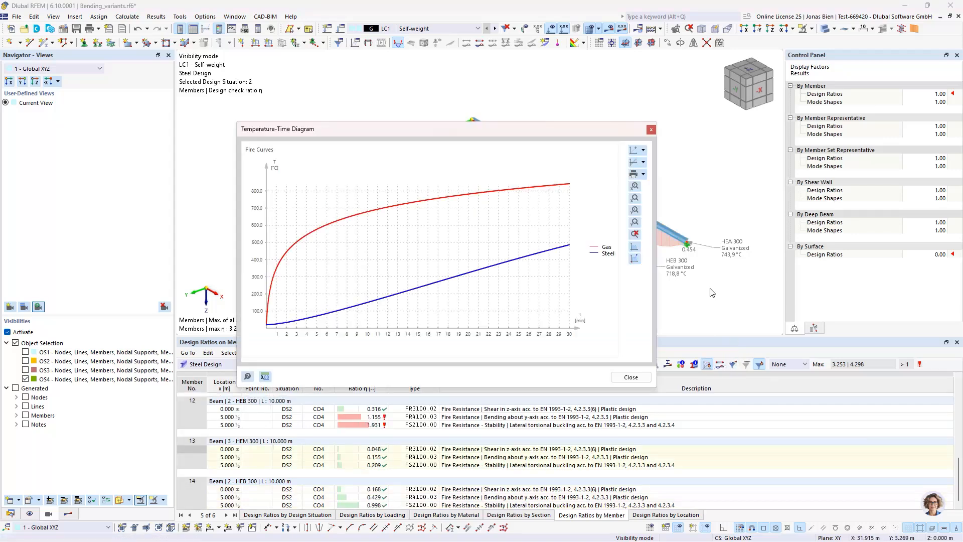
mouse_move(566, 248)
click(651, 130)
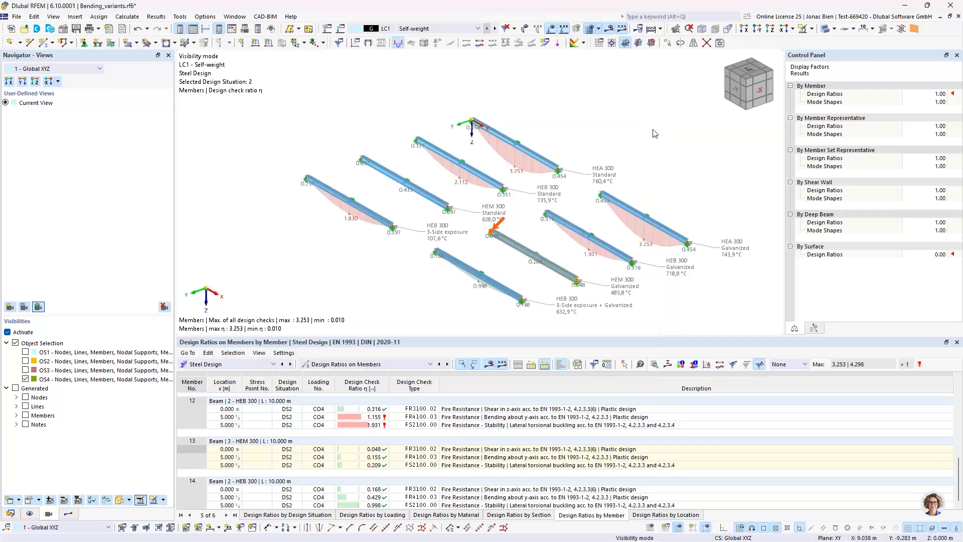
click(495, 310)
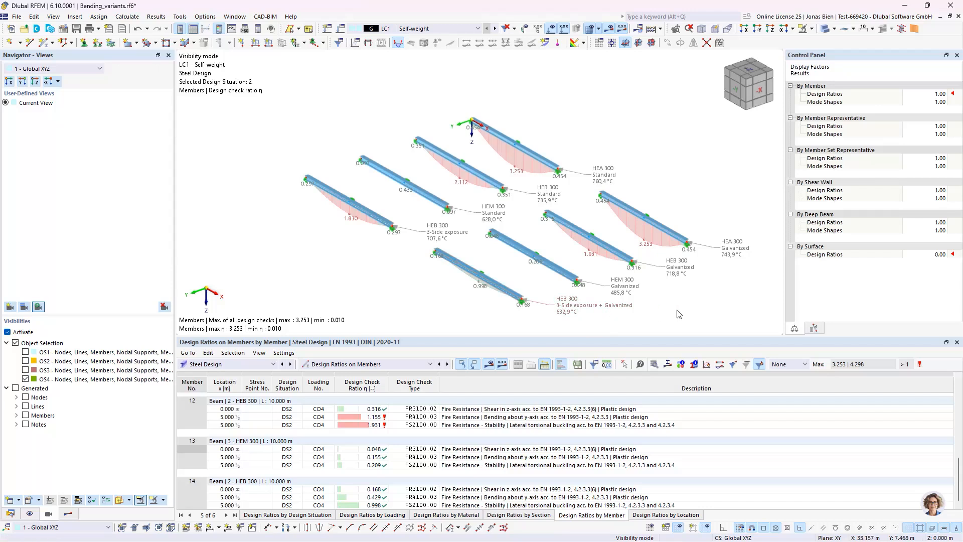
middle_drag(696, 311, 670, 315)
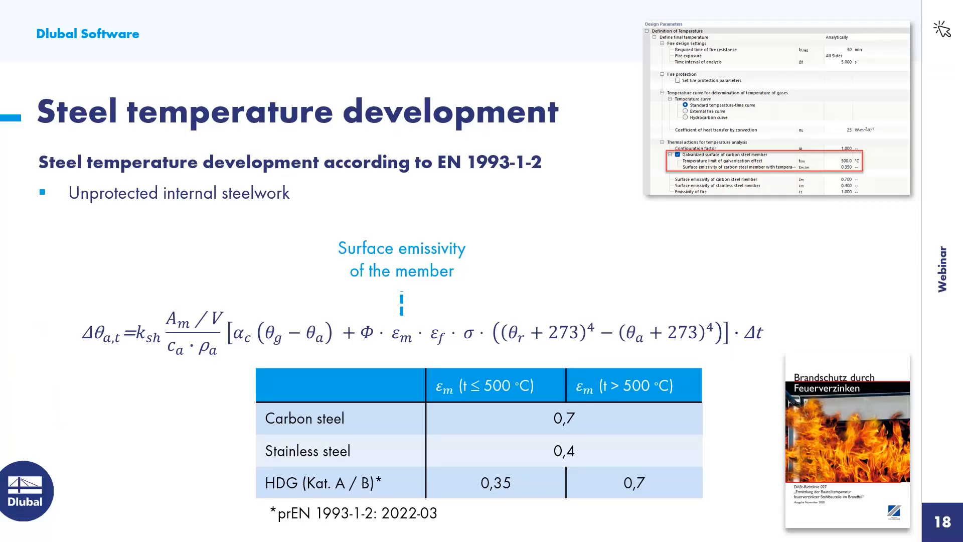
click(689, 392)
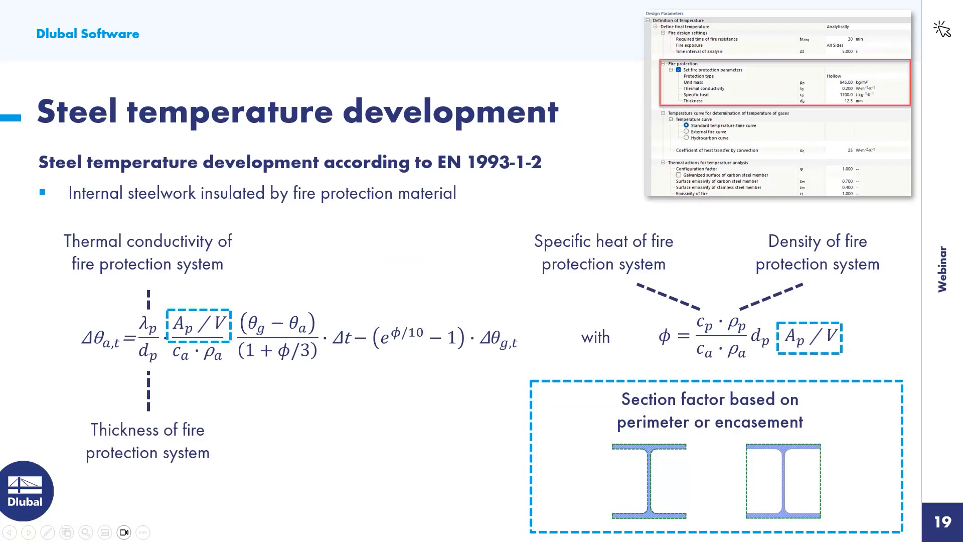
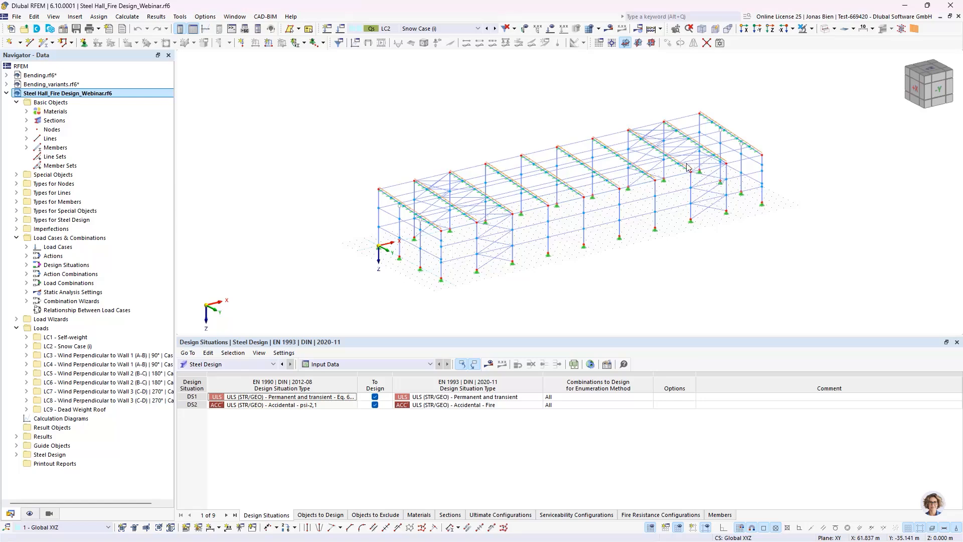
scroll(801, 180, up, 1)
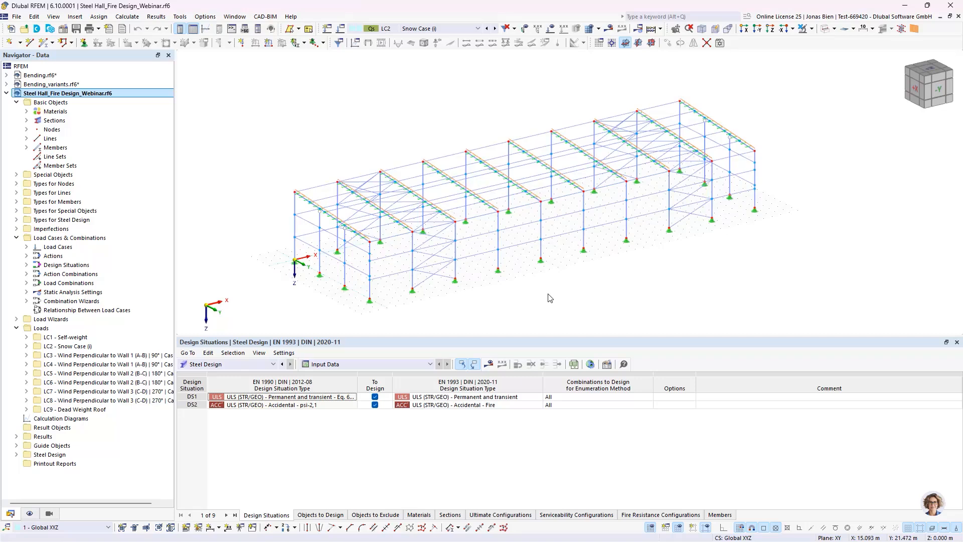
click(268, 44)
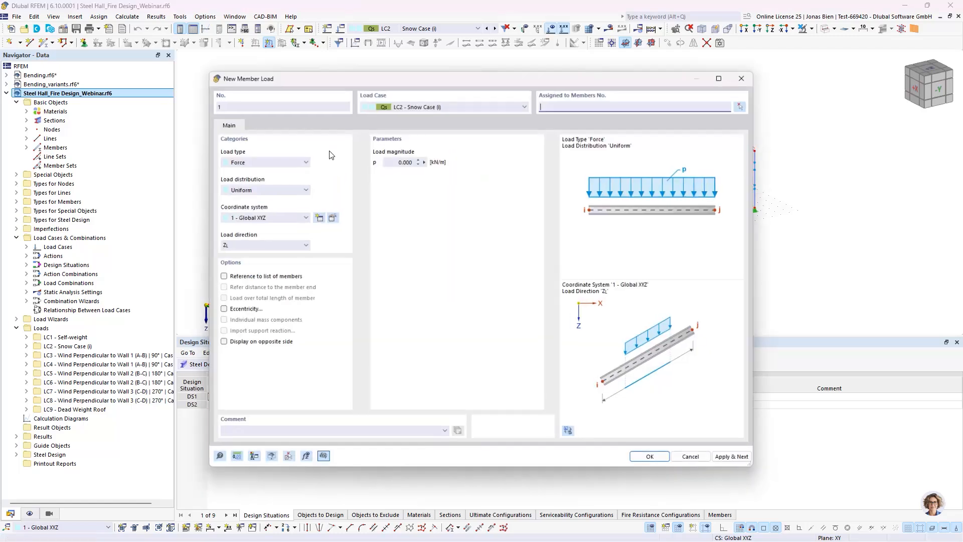
click(746, 76)
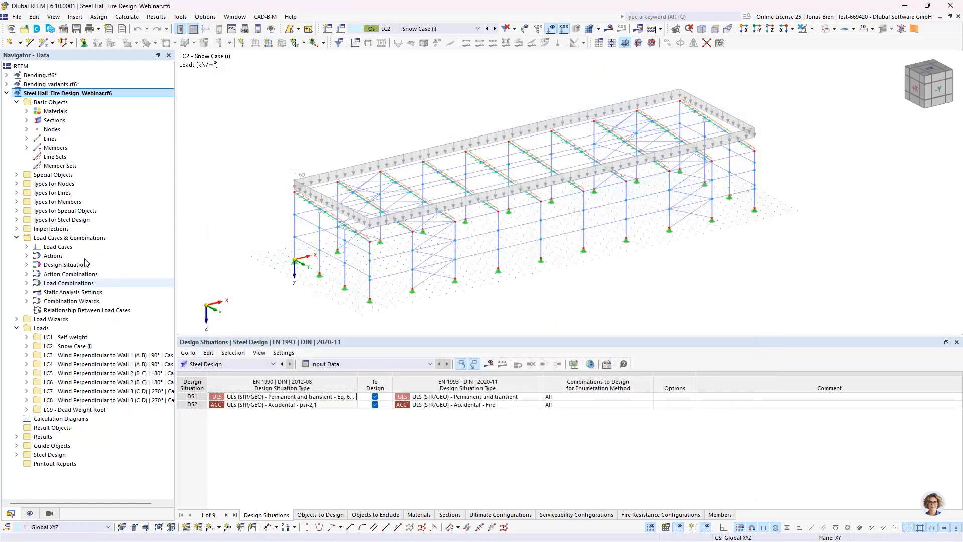
Step: Create a new load case LC10 after LC9 with static analysis and the action category None
click(26, 246)
right_click(78, 330)
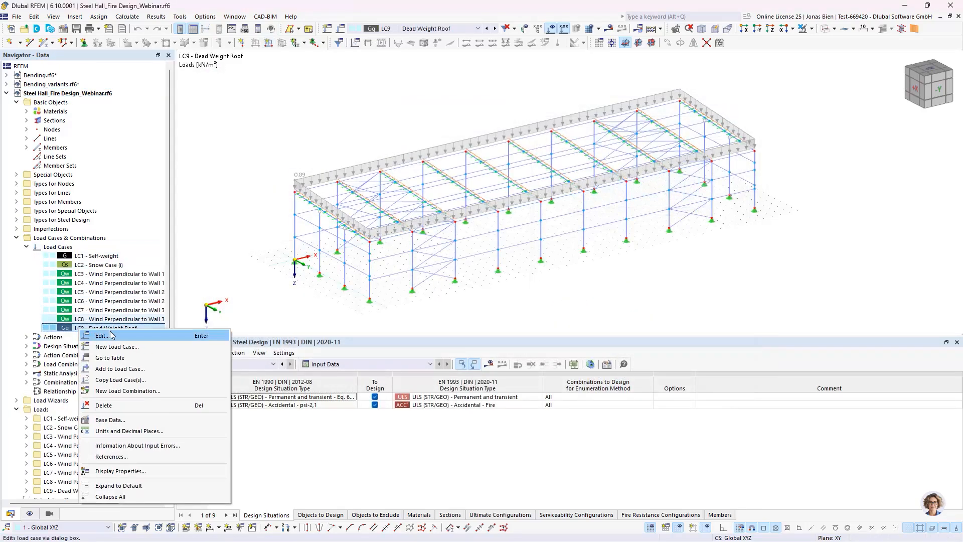
click(112, 359)
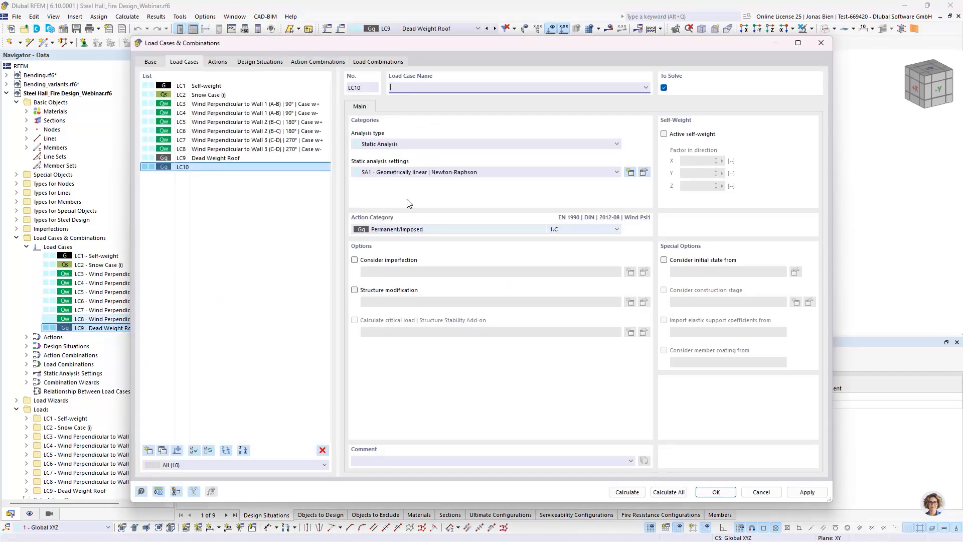
click(411, 229)
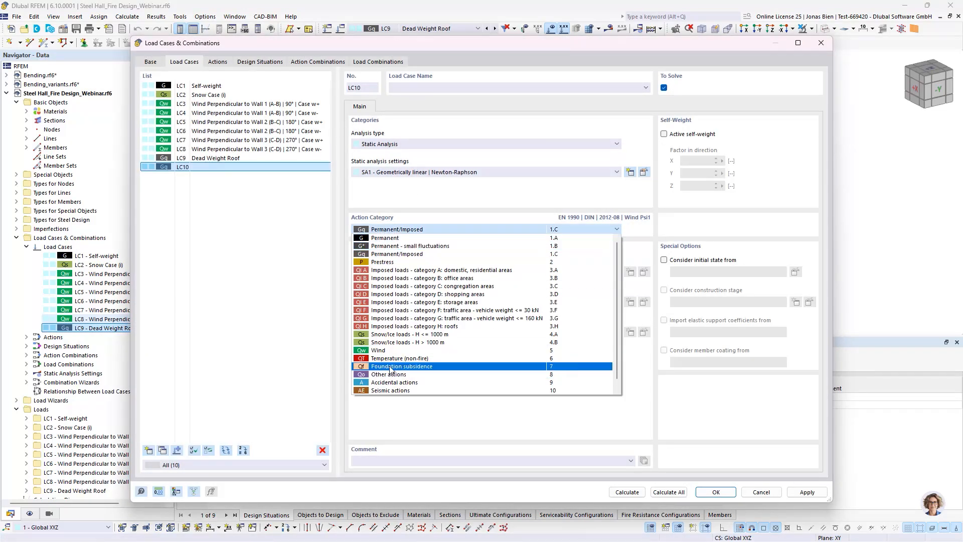
scroll(391, 384, down, 1)
click(388, 390)
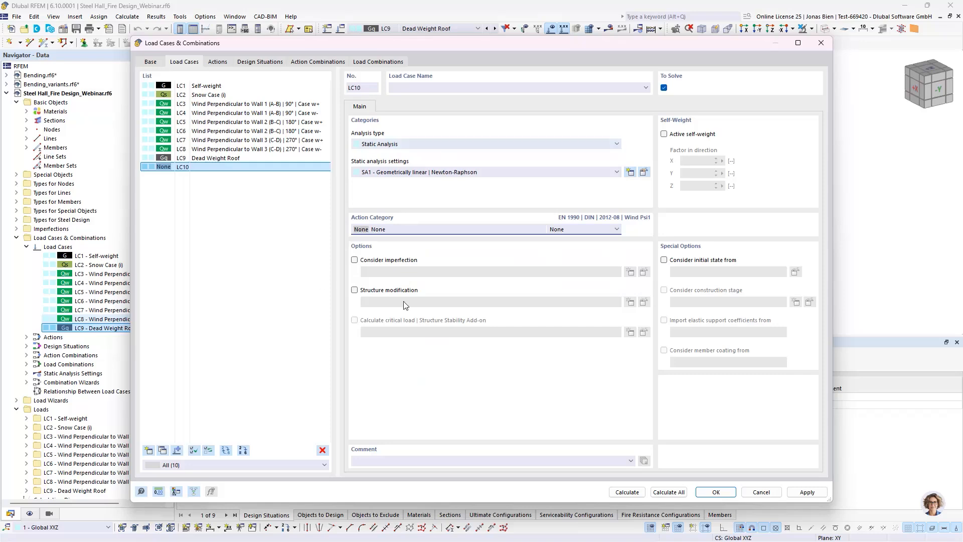
click(721, 493)
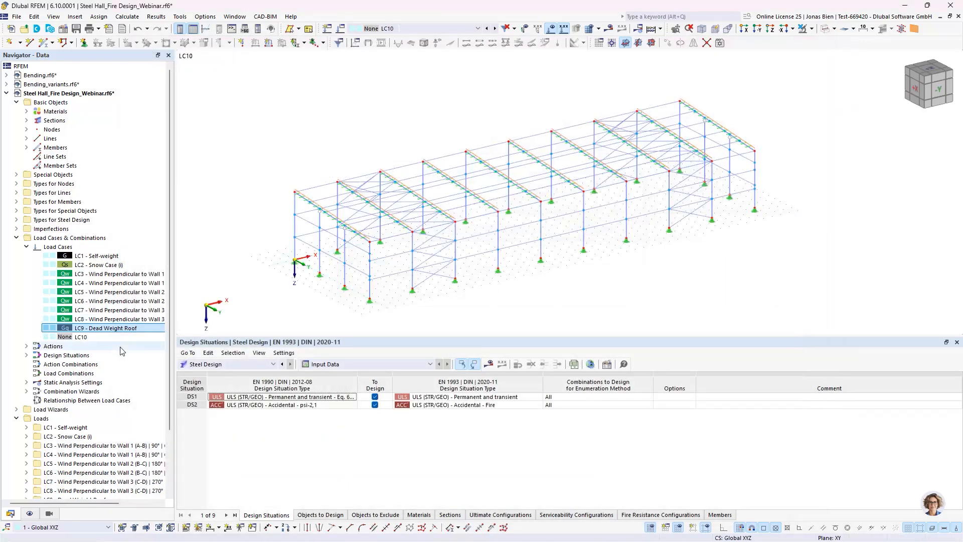
Step: Name load case LC10 "Temperature"
double_click(109, 338)
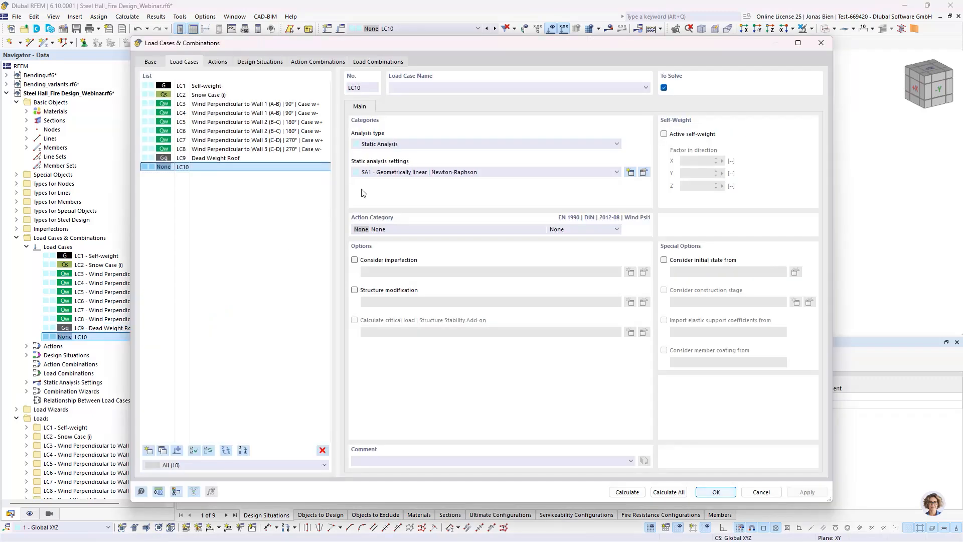
click(428, 89)
text(Temperaut)
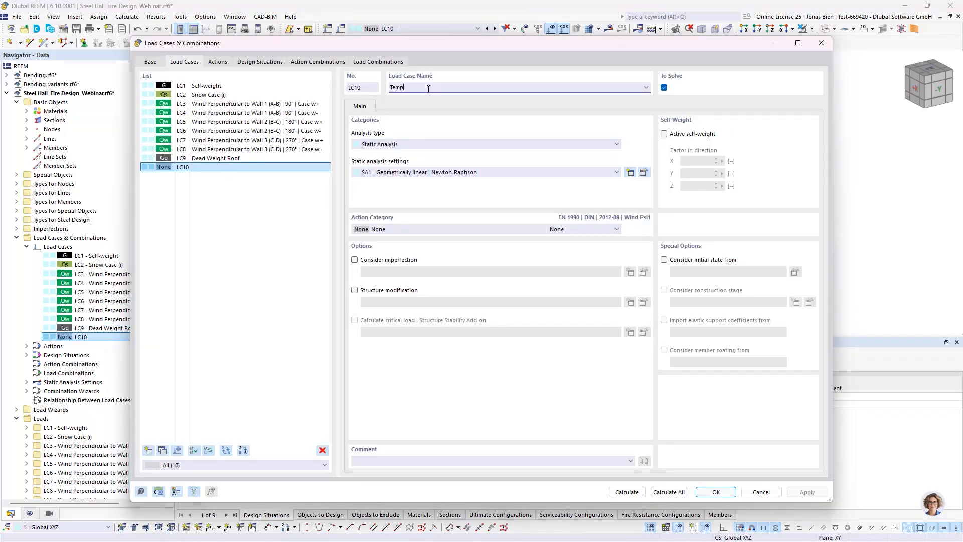
key(BackSpace)
key(BackSpace)
text(ture)
click(723, 492)
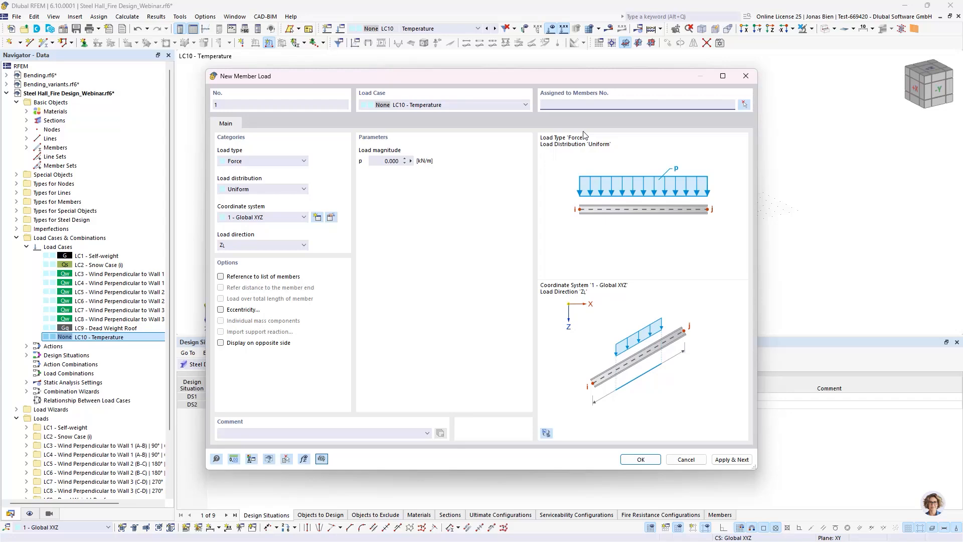
Step: Define the new member load in LC10 as a uniform Temperature Change with Tc of 800 °C
drag(392, 81, 443, 106)
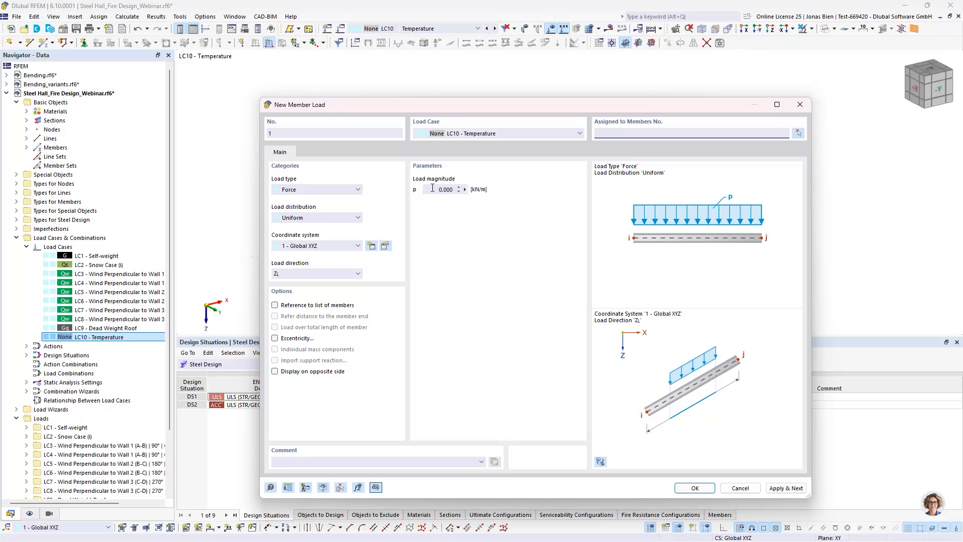
click(315, 190)
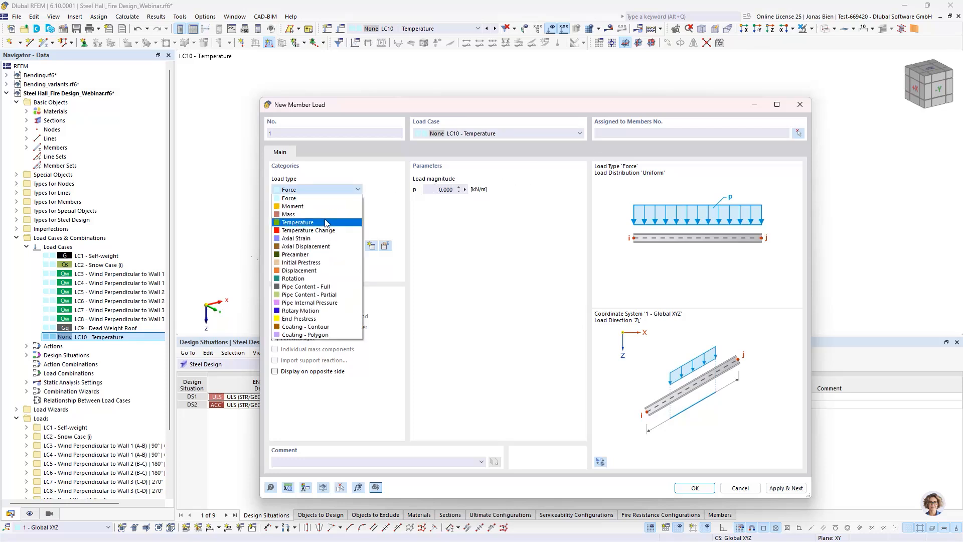
click(316, 230)
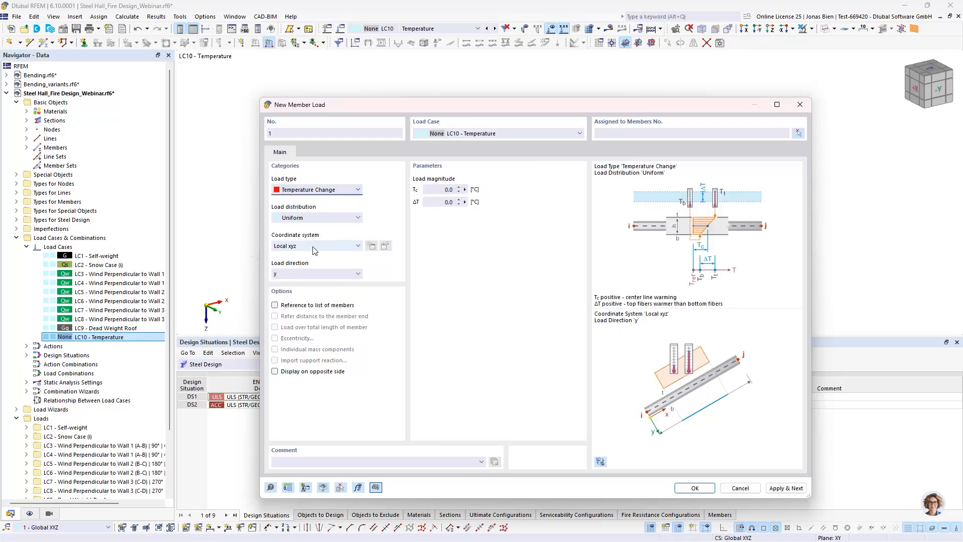
click(440, 188)
Step: Assign the temperature change load to all members of the steel hall, 1-27, 31-78 and 85-189, and create it
click(798, 134)
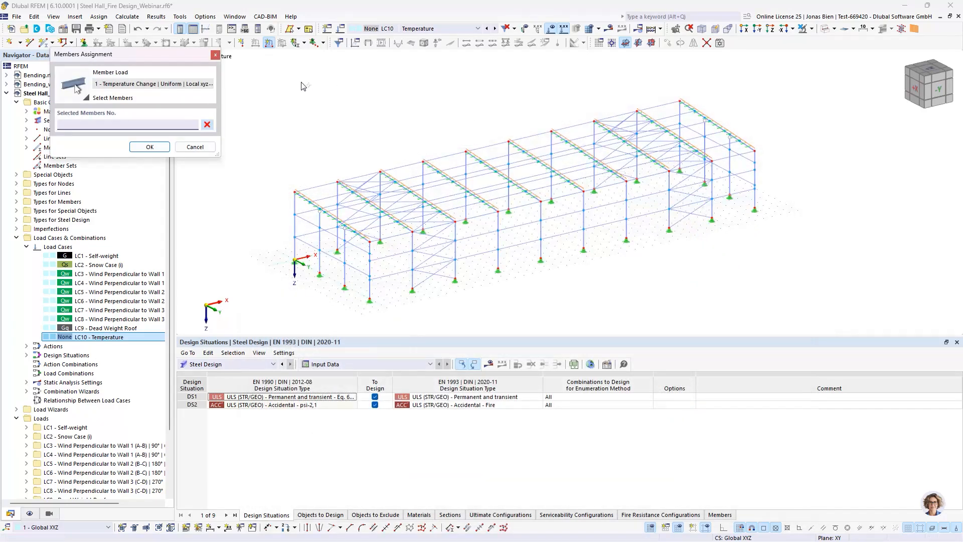
drag(270, 71, 806, 327)
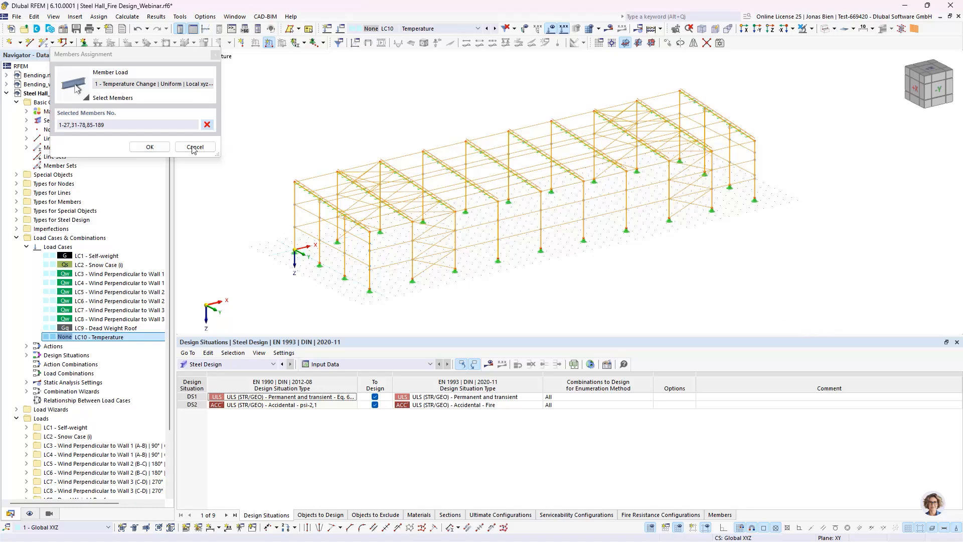
click(149, 147)
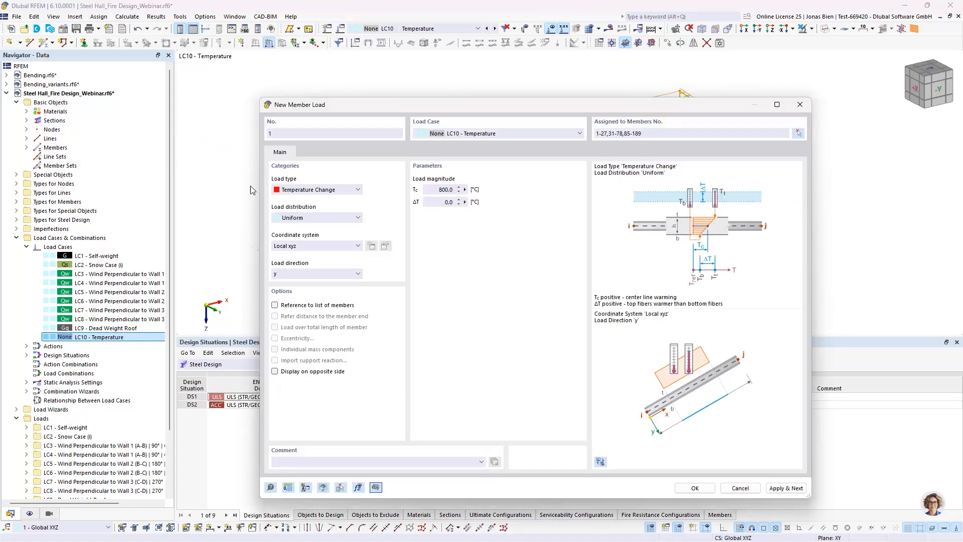
click(695, 488)
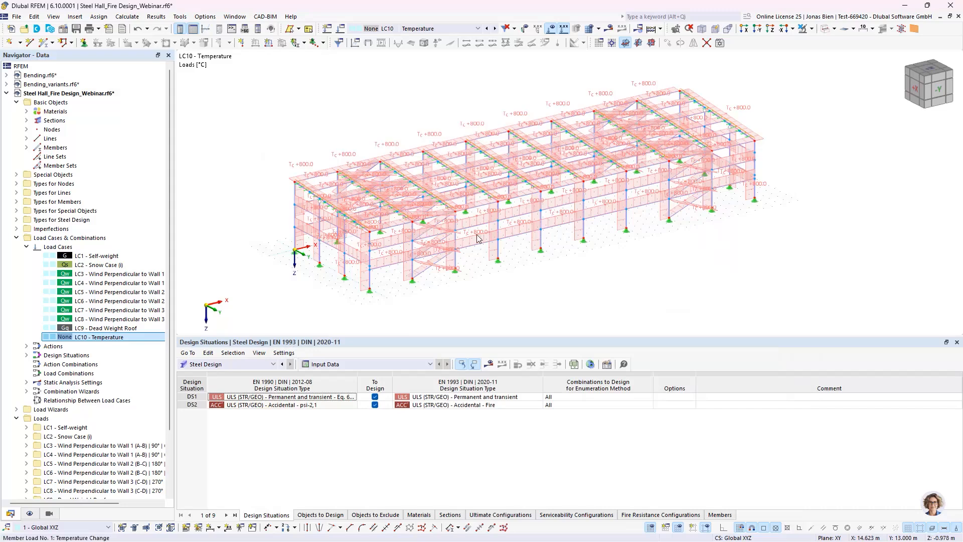
Step: Calculate the Temperature load case, hide the loads and examine the axial forces N across the hall's members and bracing
scroll(477, 239, up, 2)
scroll(476, 238, down, 2)
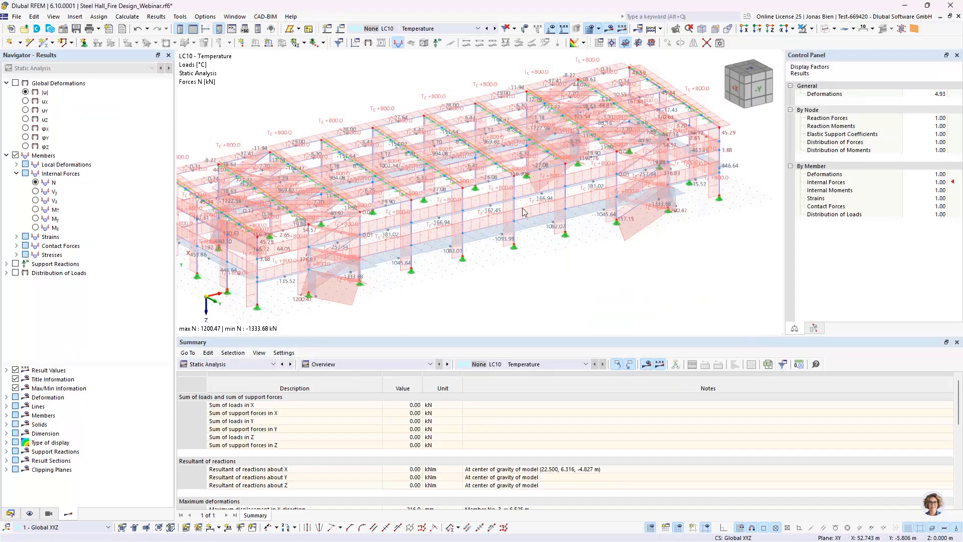
middle_drag(508, 276, 516, 277)
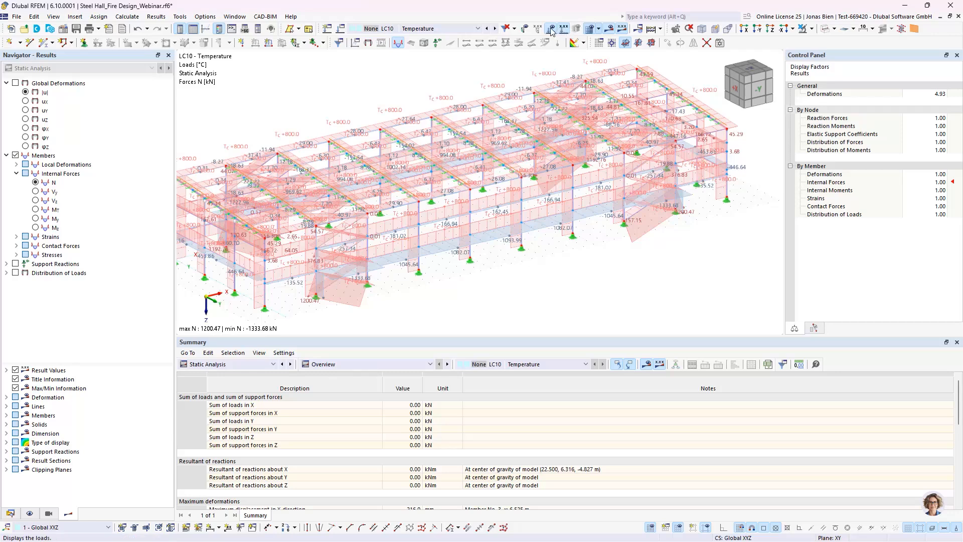
click(550, 29)
middle_drag(530, 267, 539, 268)
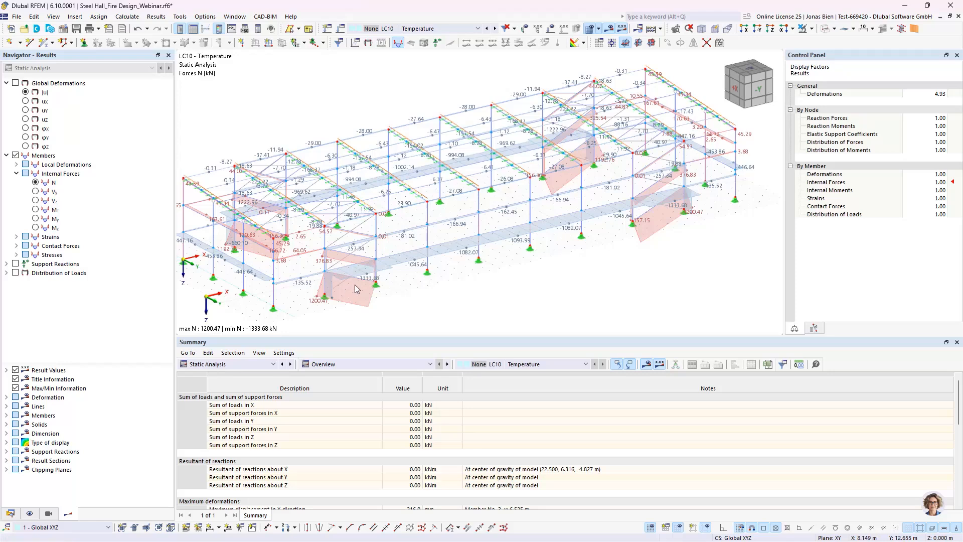
scroll(427, 262, up, 1)
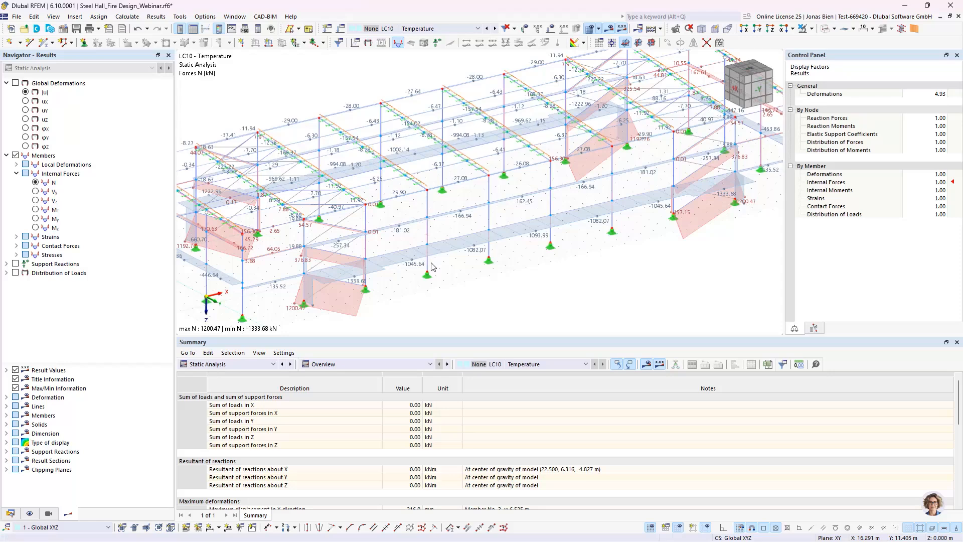
scroll(442, 277, down, 1)
middle_drag(519, 264, 533, 271)
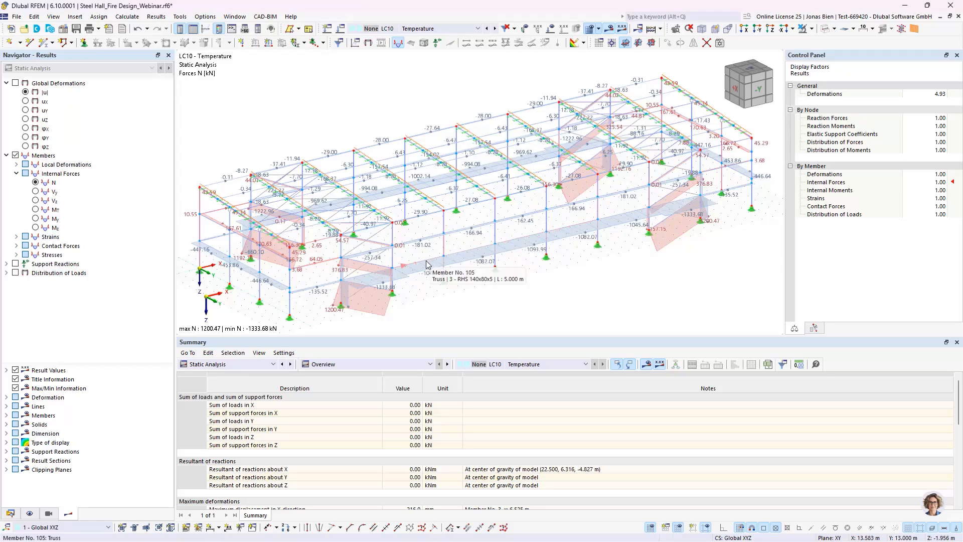
Step: Review the temperature-dependent S355 material, examining how its modulus of elasticity and coefficient of thermal expansion vary with temperature
click(10, 513)
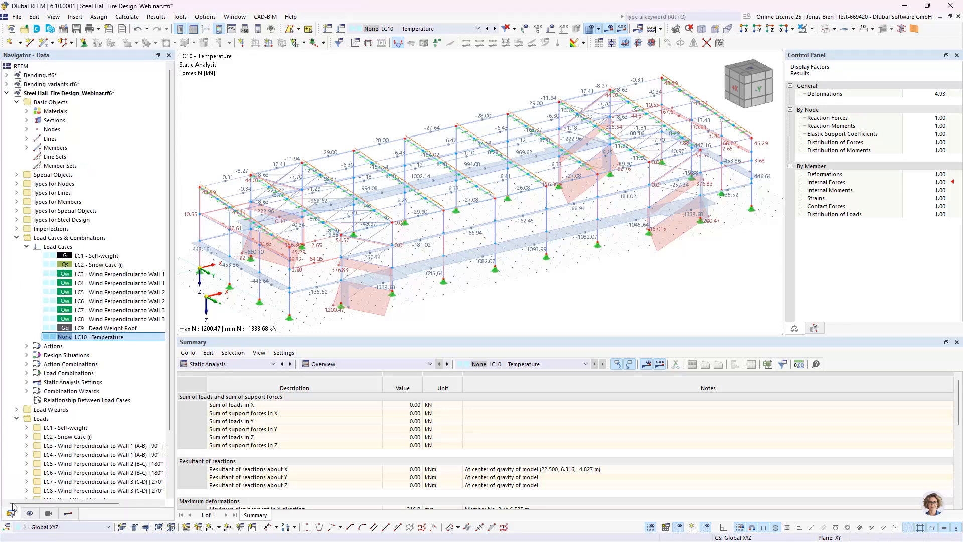
click(27, 112)
double_click(76, 124)
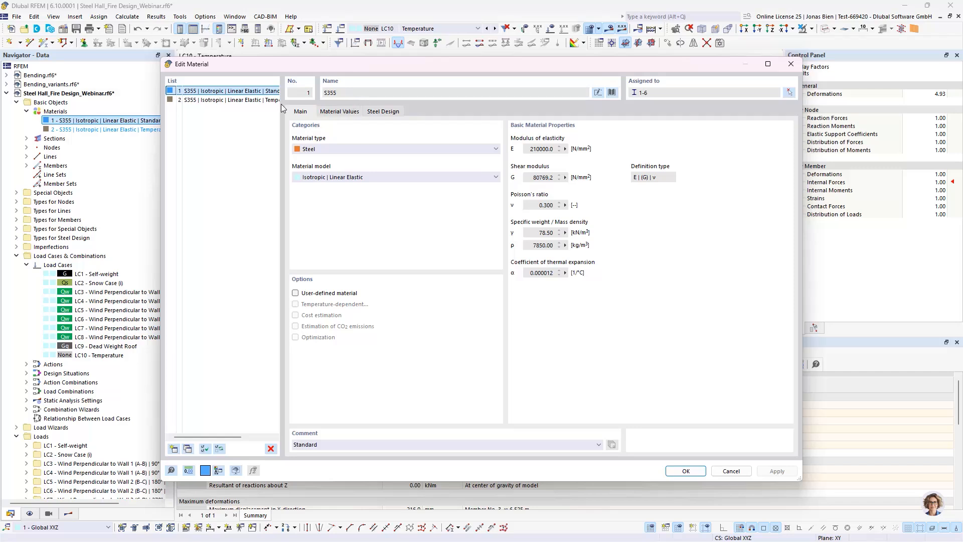
click(200, 102)
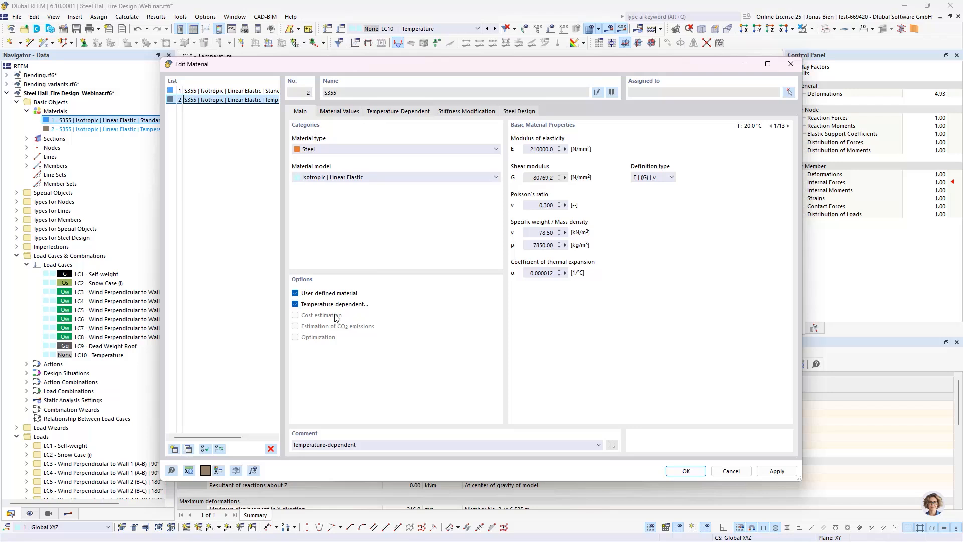
click(410, 112)
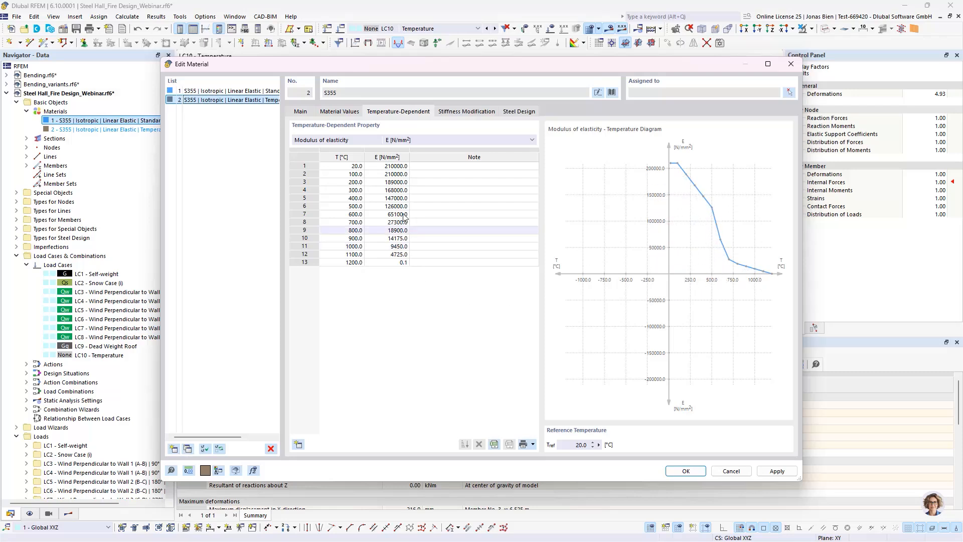
click(414, 145)
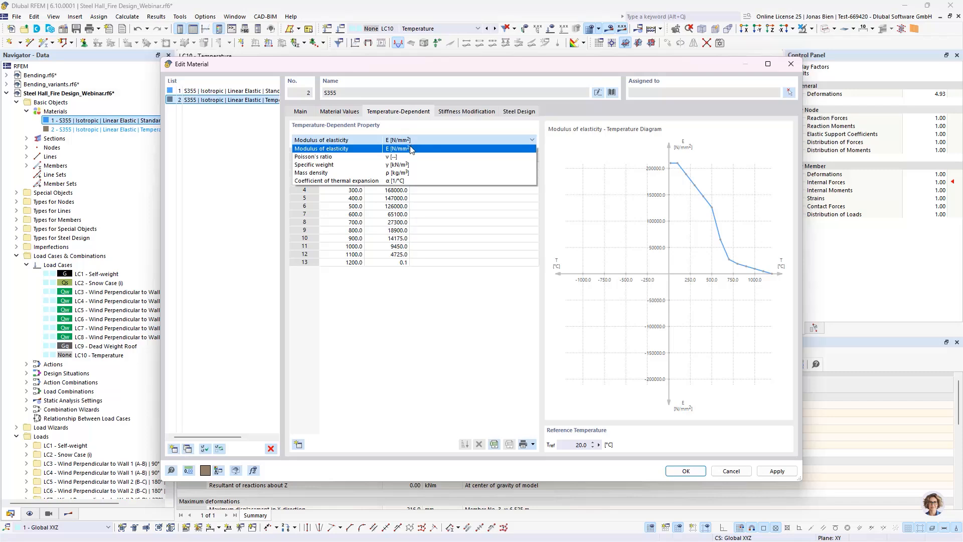
click(396, 181)
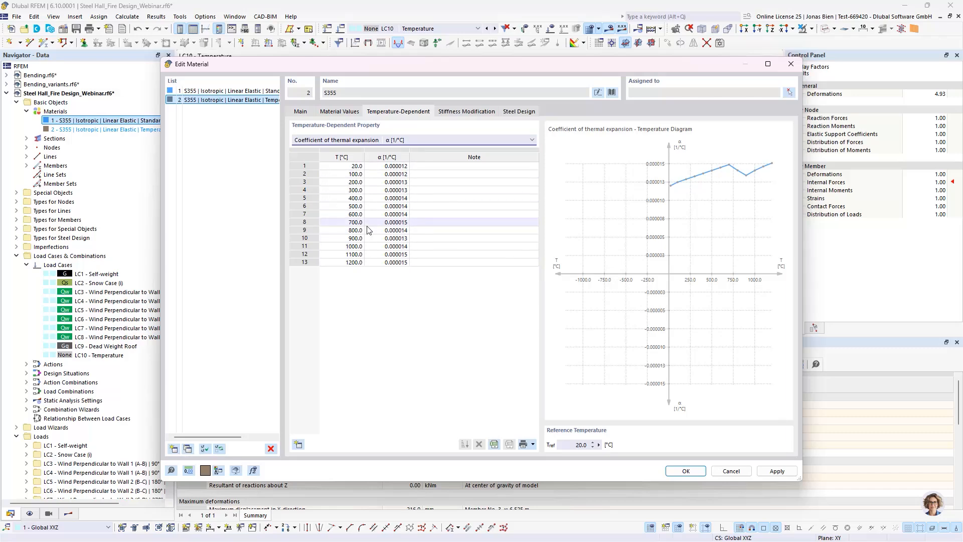
click(684, 471)
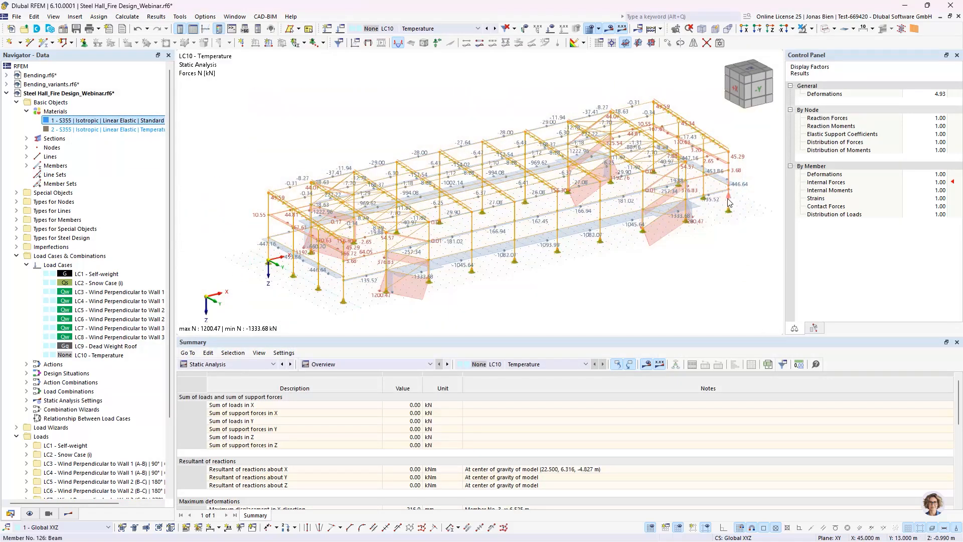
Step: Assign material 2, the temperature-dependent S355, to the sections of all selected members and recalculate the axial forces for LC10
double_click(327, 220)
click(301, 147)
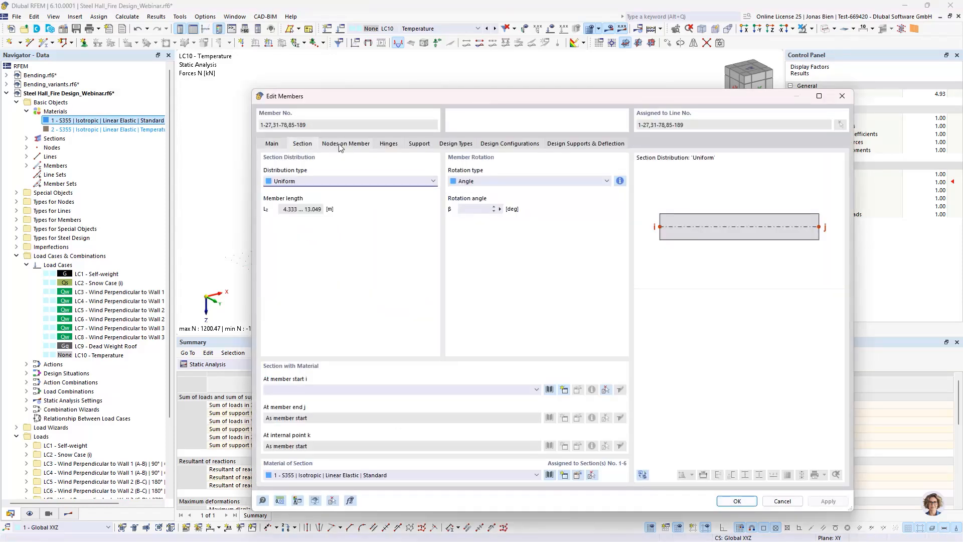
click(338, 146)
click(297, 144)
click(384, 475)
click(374, 492)
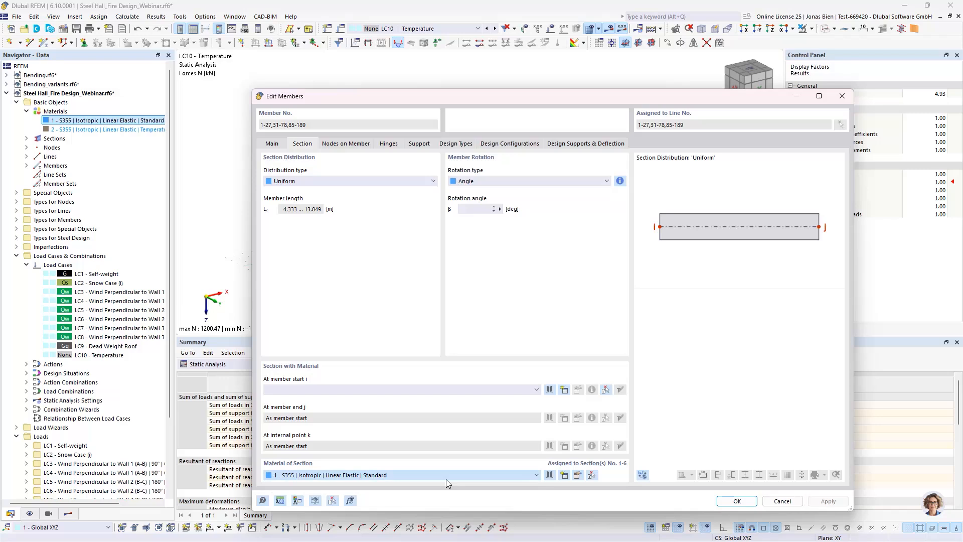
click(737, 501)
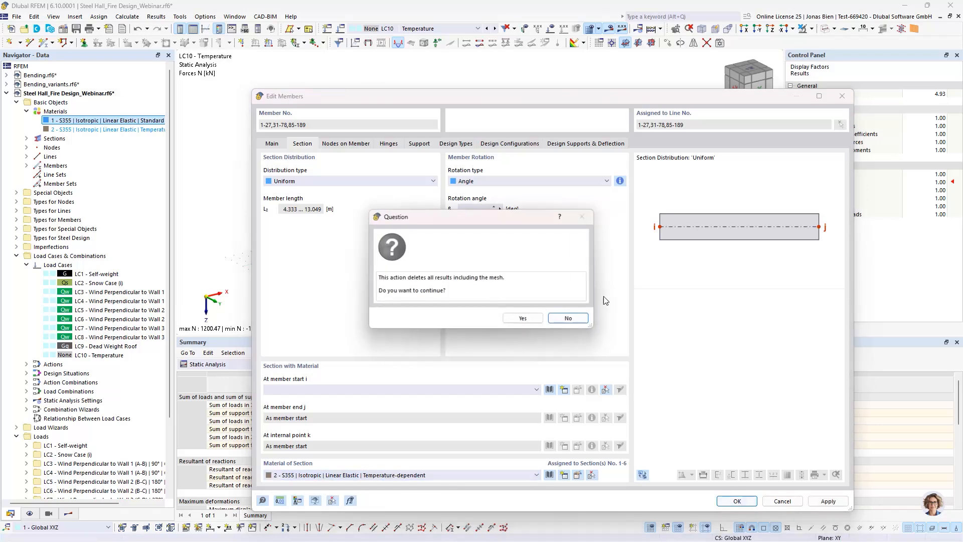
click(524, 319)
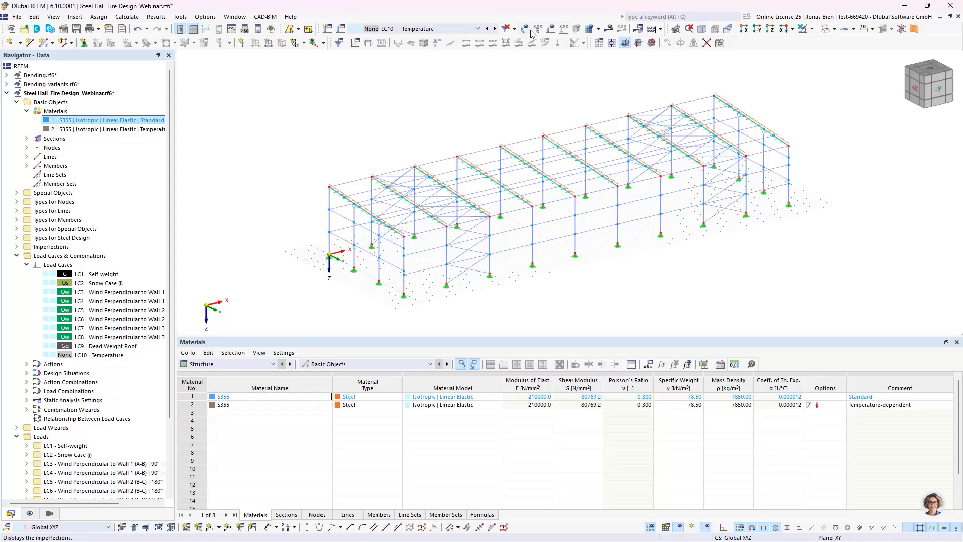
click(591, 29)
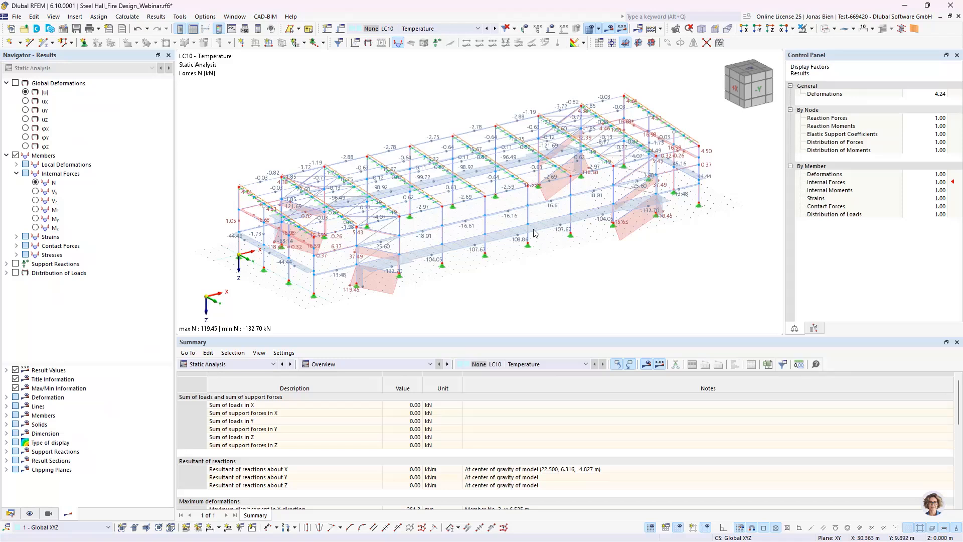
middle_drag(496, 267, 508, 252)
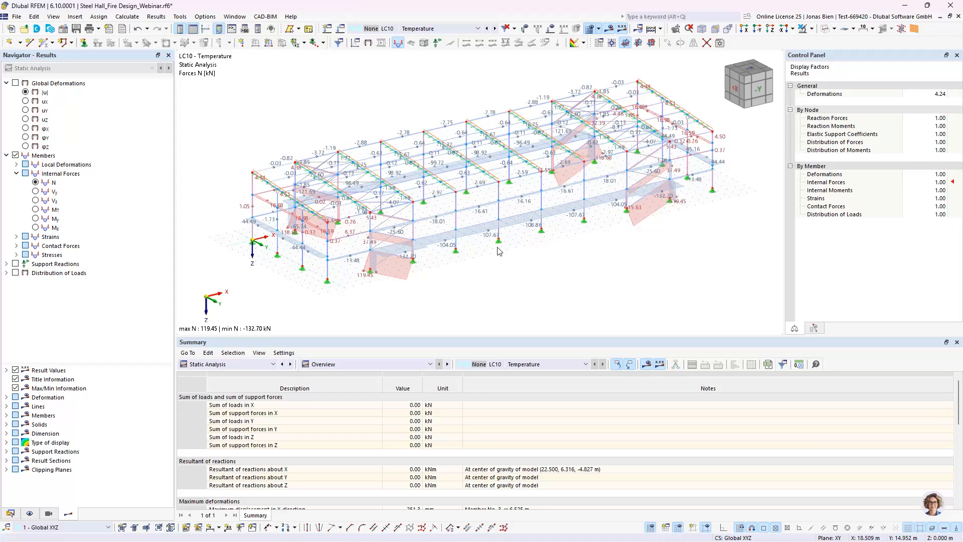
middle_drag(547, 242, 546, 245)
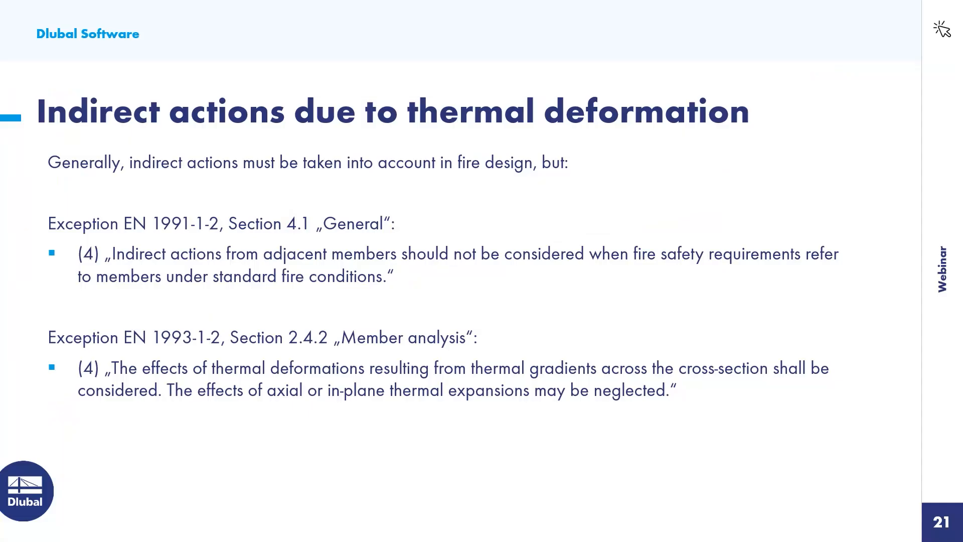
key(Right)
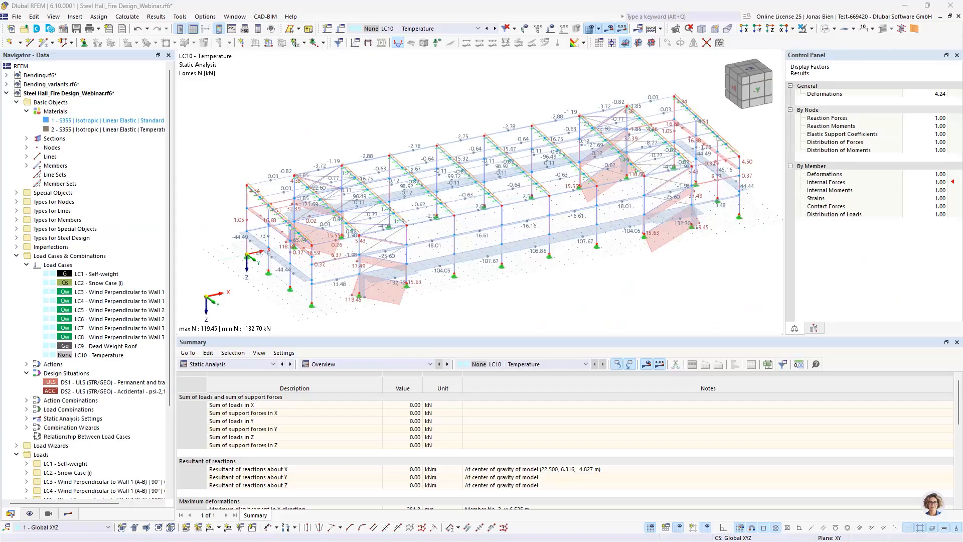
Step: Activate the Construction Stages Analysis (CSA) add-on in the base data of the Steel Hall_Fire Design_Webinar model
right_click(81, 94)
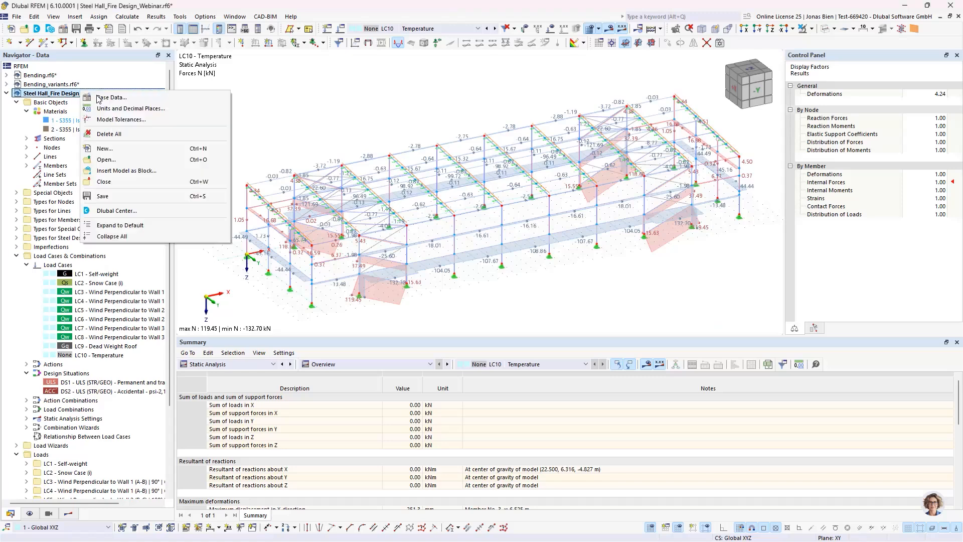
click(146, 120)
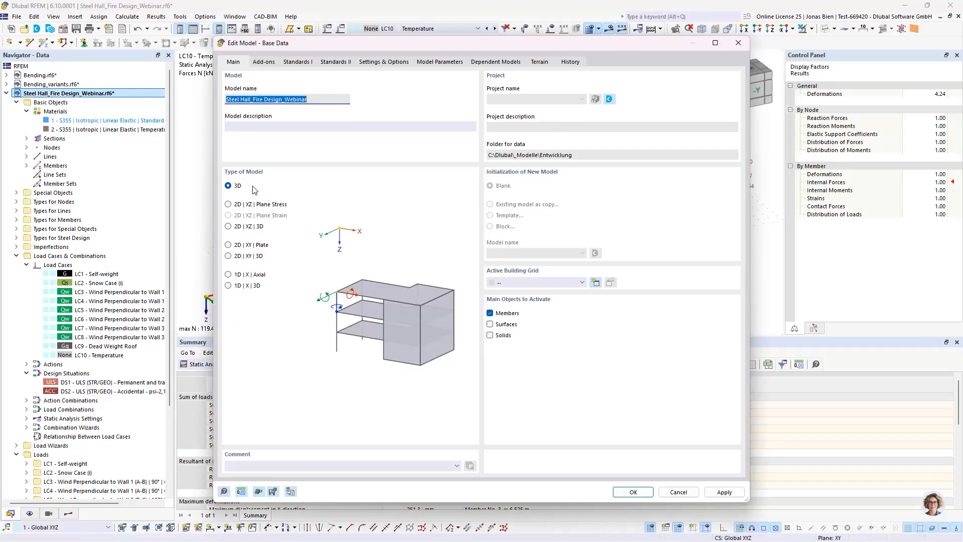
click(264, 62)
click(304, 111)
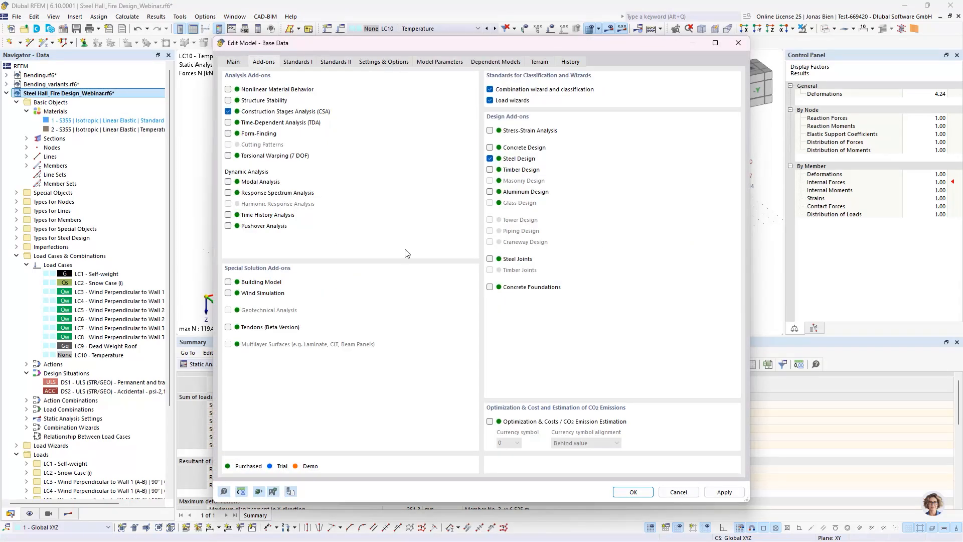
click(633, 493)
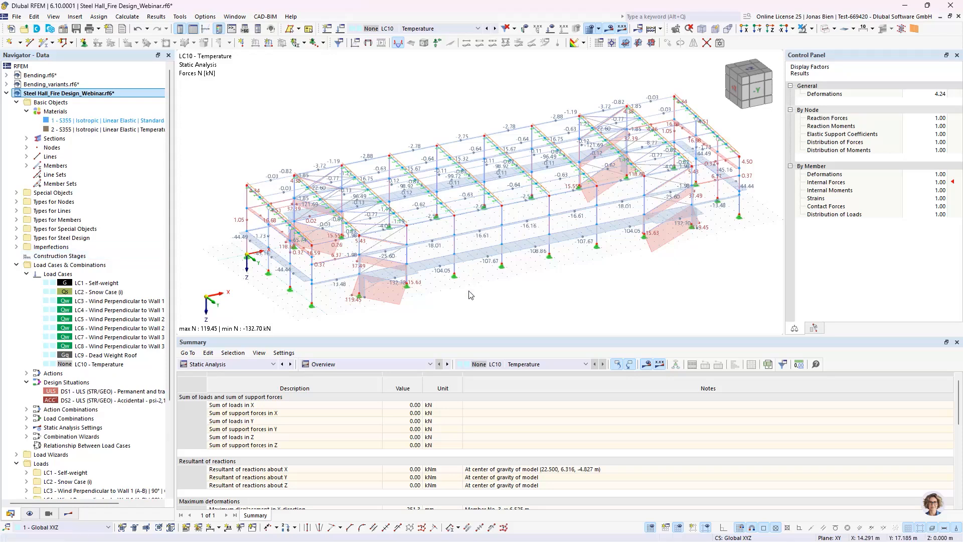
Step: Review the steel design effective length assignment of column member 11 and leave the member unmodified
double_click(455, 248)
click(382, 145)
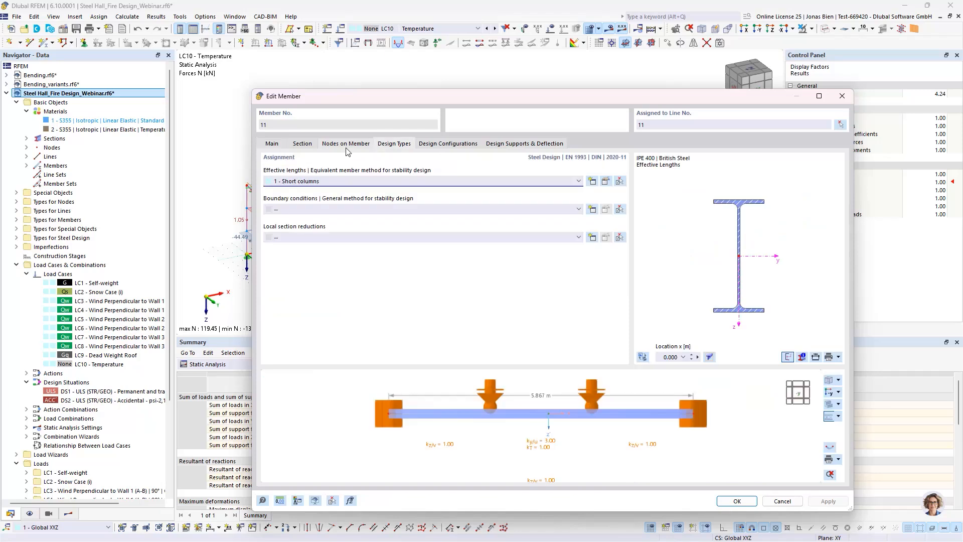
click(780, 501)
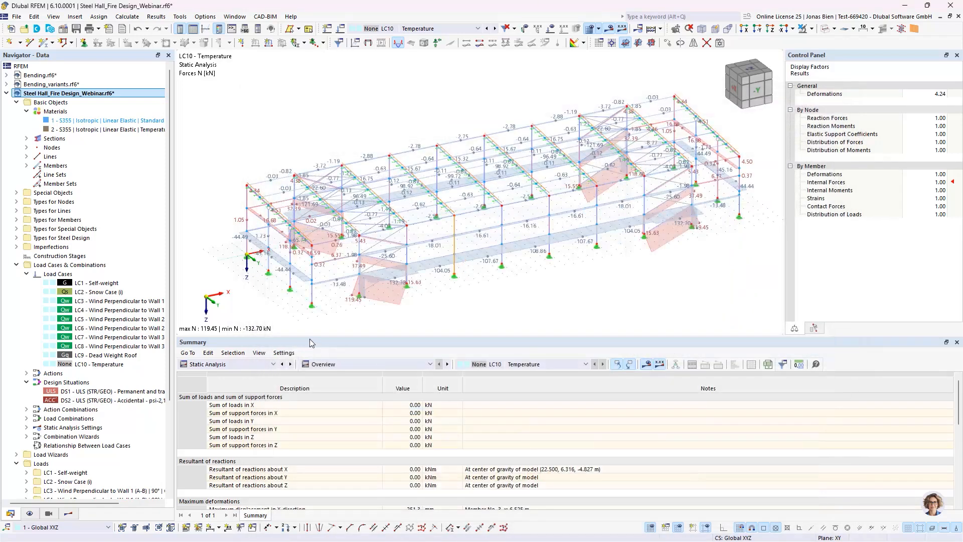
Step: In construction stage CS1 Start, enable changes to members and nodal supports and add all of both to the stage
double_click(56, 258)
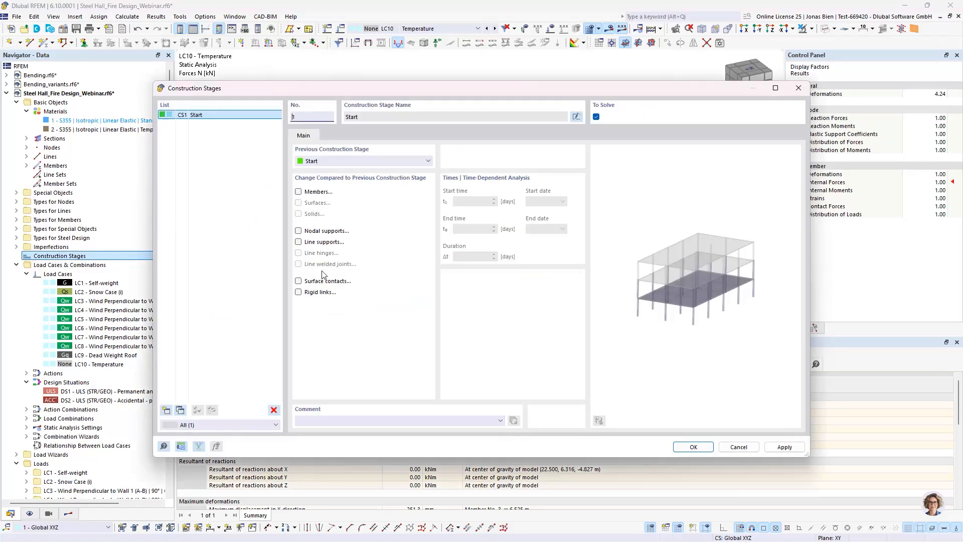
click(313, 192)
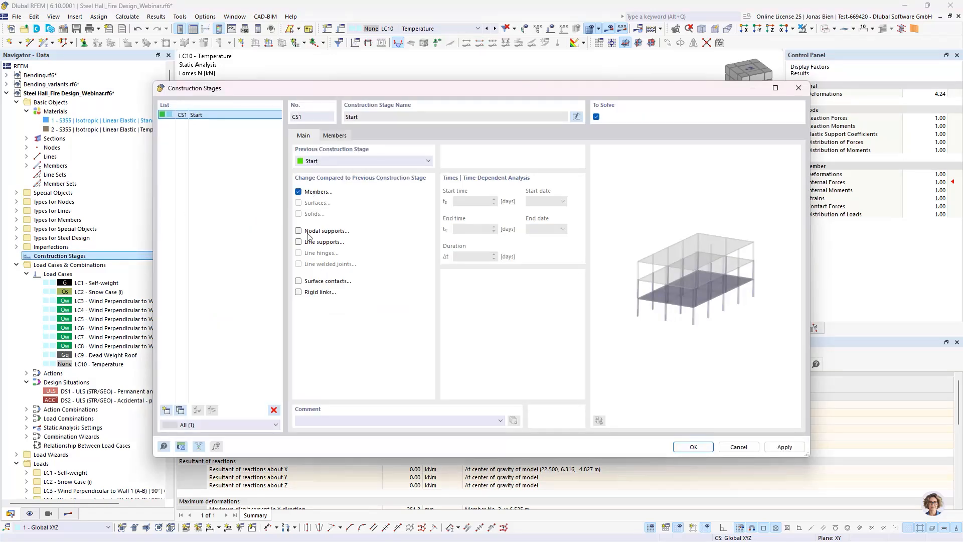
click(309, 232)
click(334, 136)
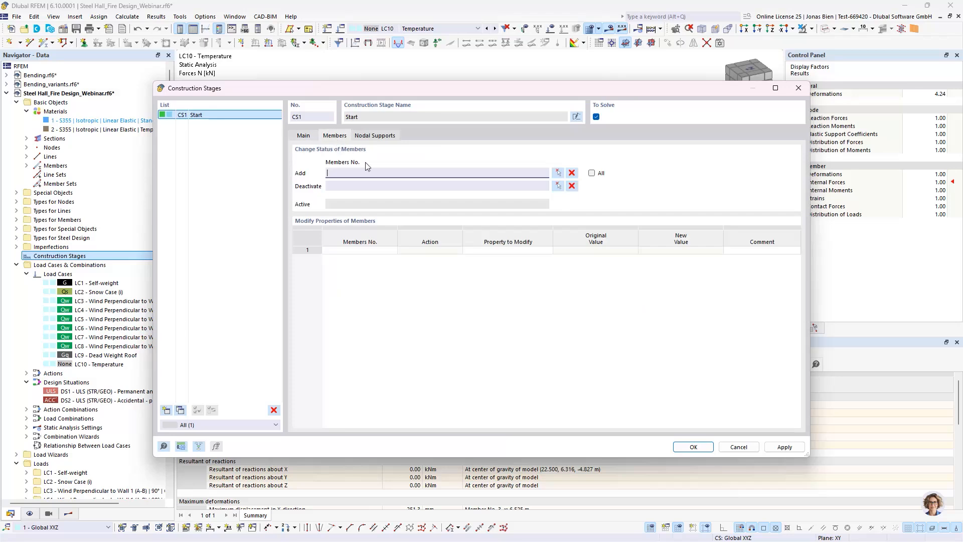
click(592, 175)
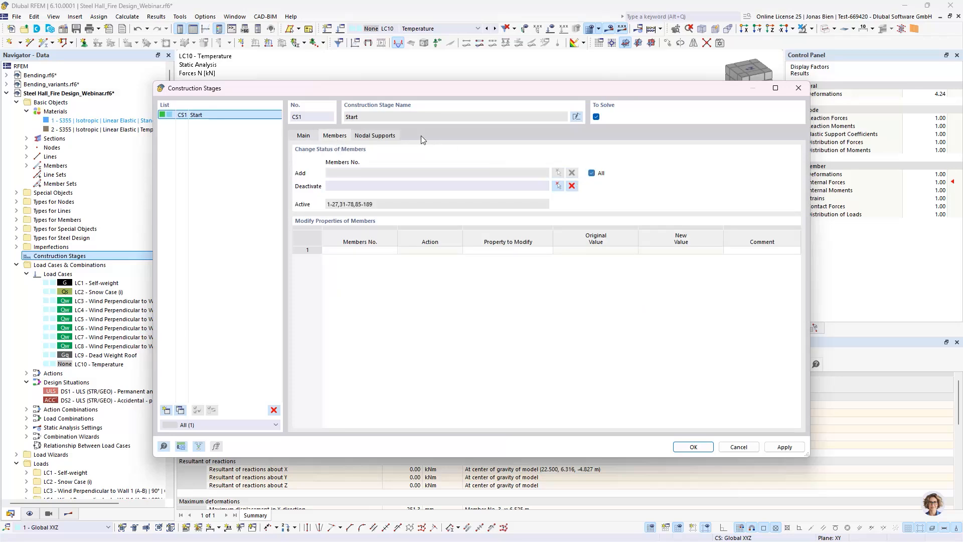
click(381, 137)
click(592, 173)
click(310, 137)
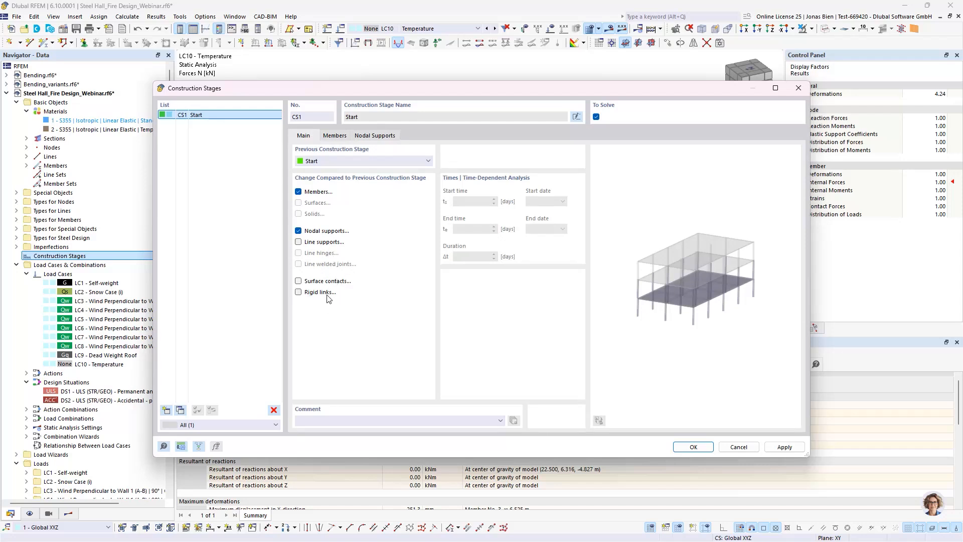
Step: Add column member 11, picked in the model, as an entry for property modification among the members of CS1
click(330, 140)
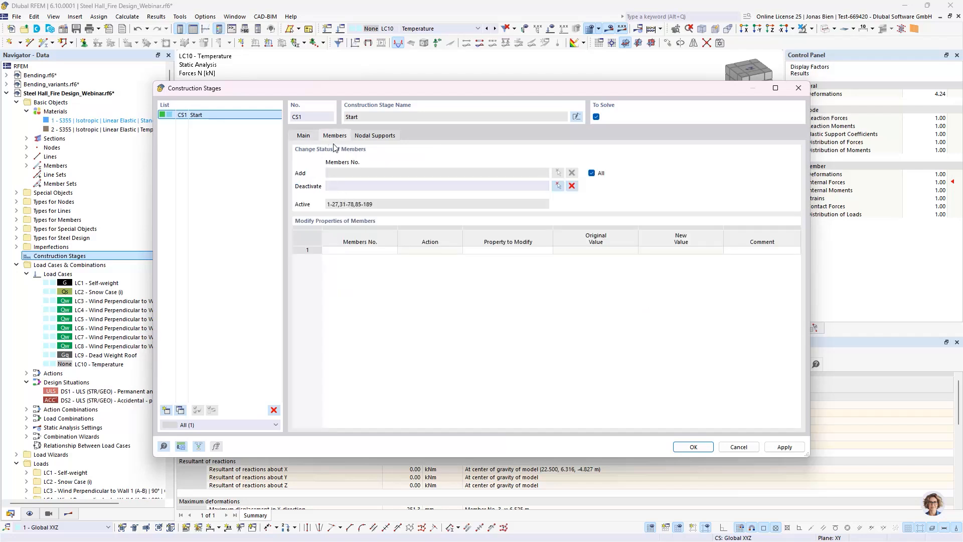
click(353, 250)
click(363, 250)
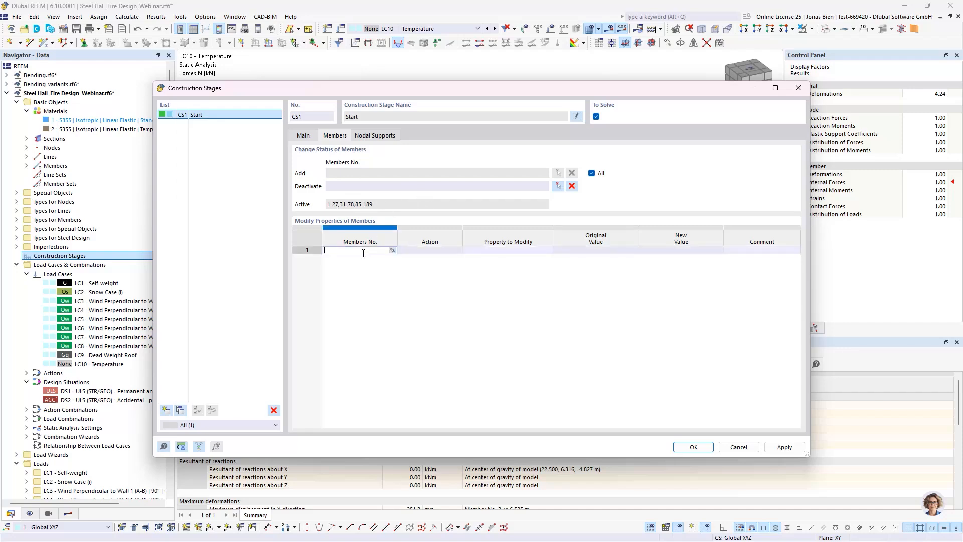
click(392, 252)
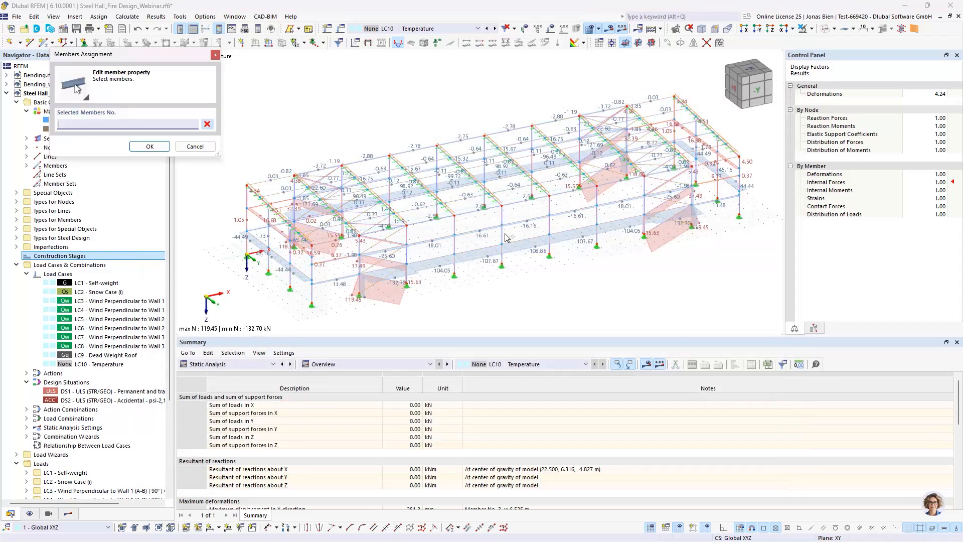
click(454, 244)
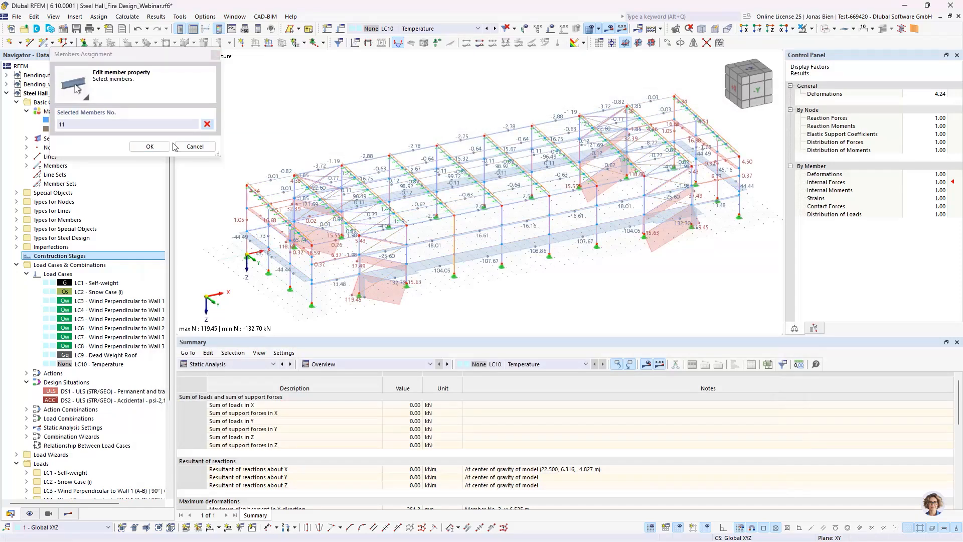
click(149, 146)
Step: Modify member 11's steel design effective length to 2 - Long columns in CS1 and confirm the construction stage
click(511, 250)
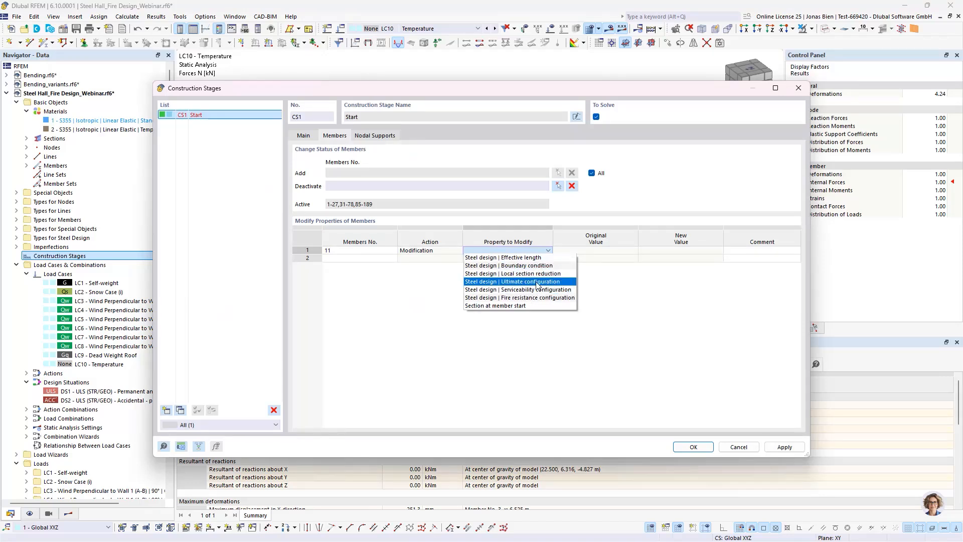
click(524, 258)
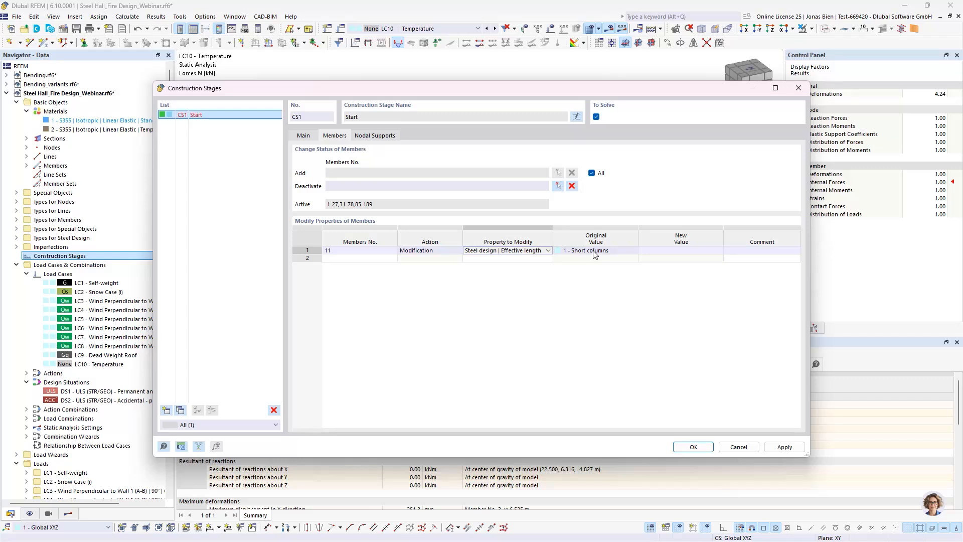
click(672, 254)
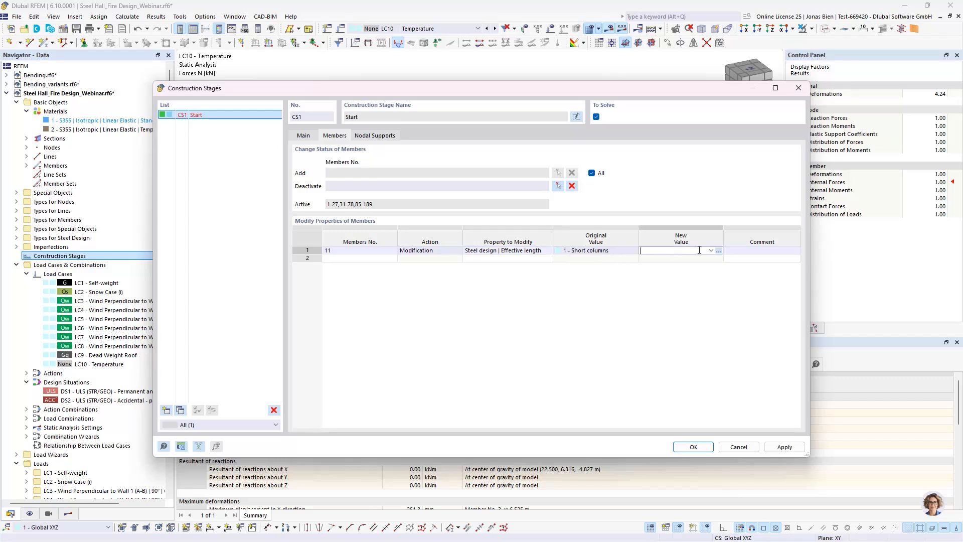
click(711, 250)
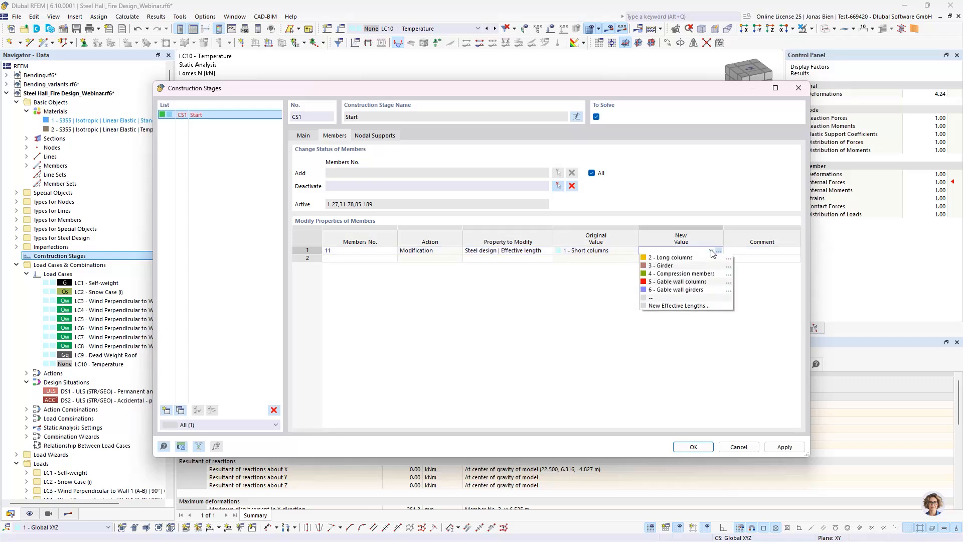
click(667, 258)
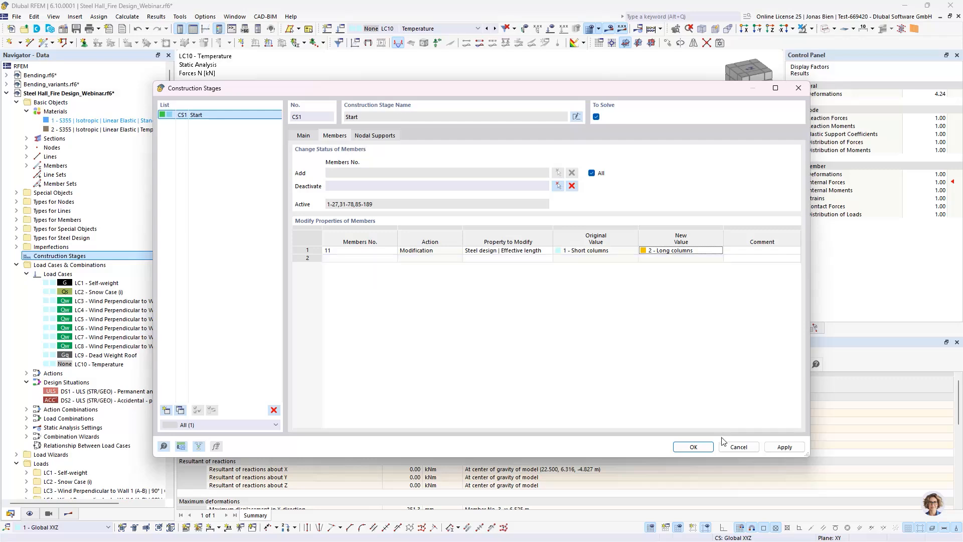
click(691, 447)
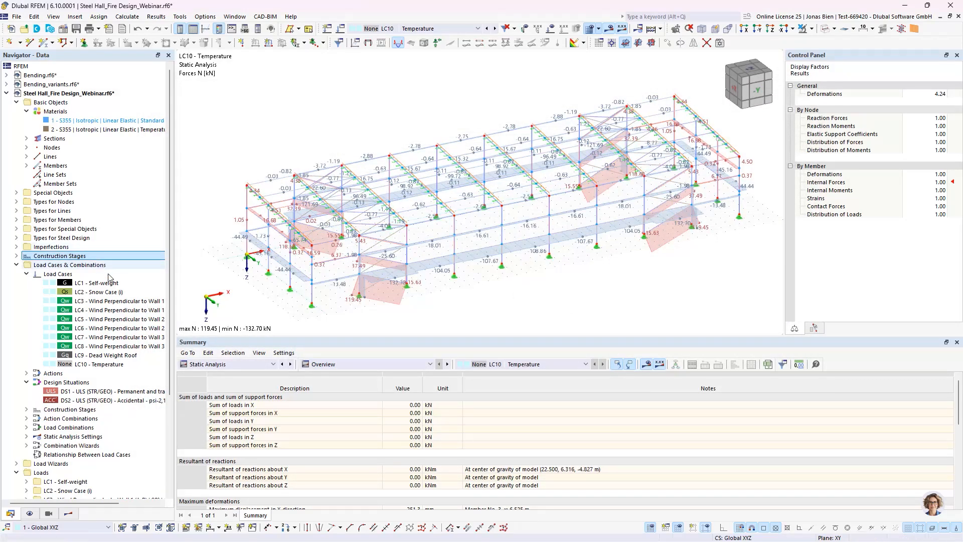
Step: Assign load cases LC1 to LC9 to construction stage CS1, leaving out the Temperature load case LC10
click(27, 409)
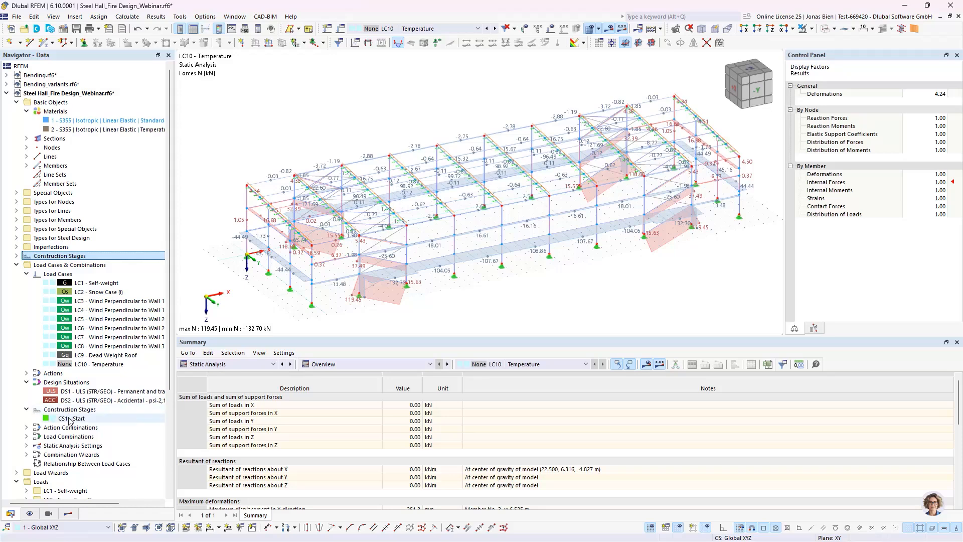
double_click(72, 419)
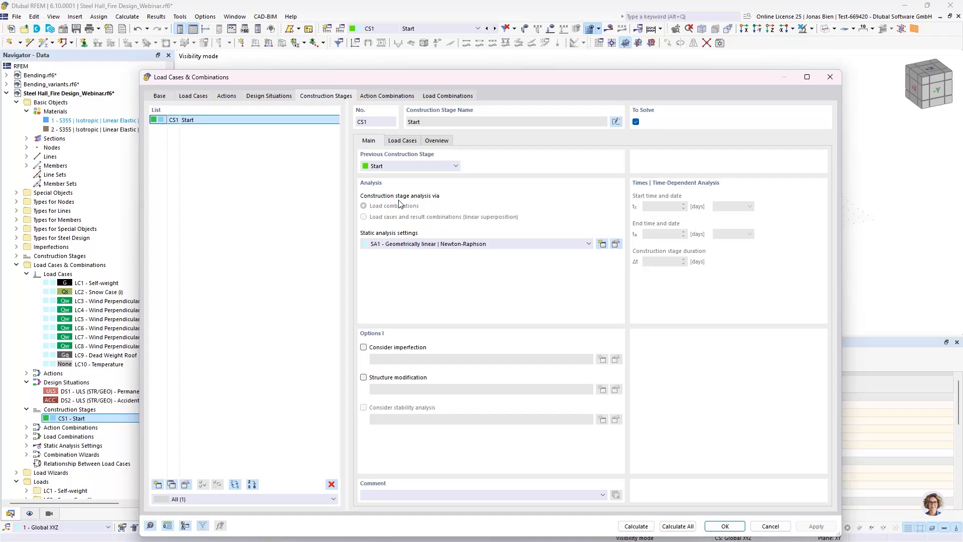
click(402, 141)
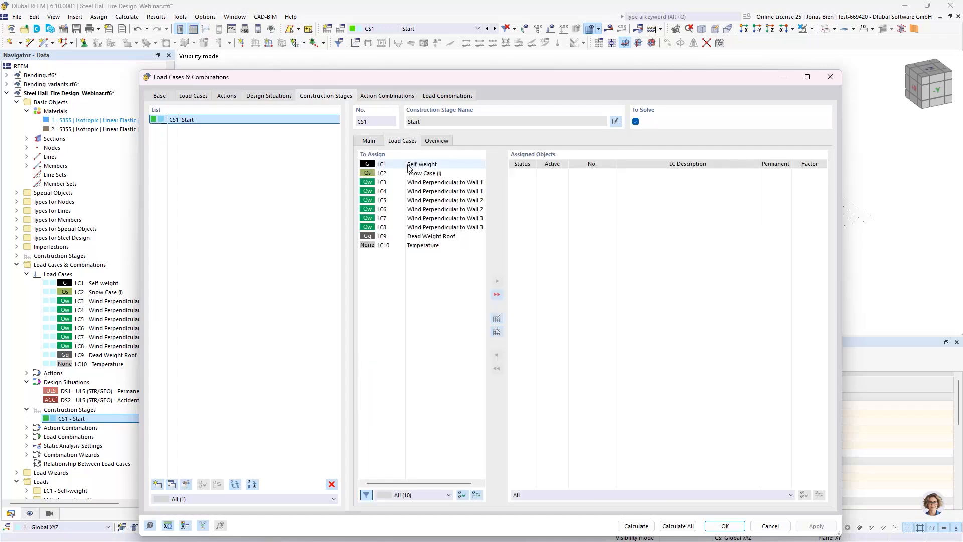
click(408, 164)
shift+click(425, 236)
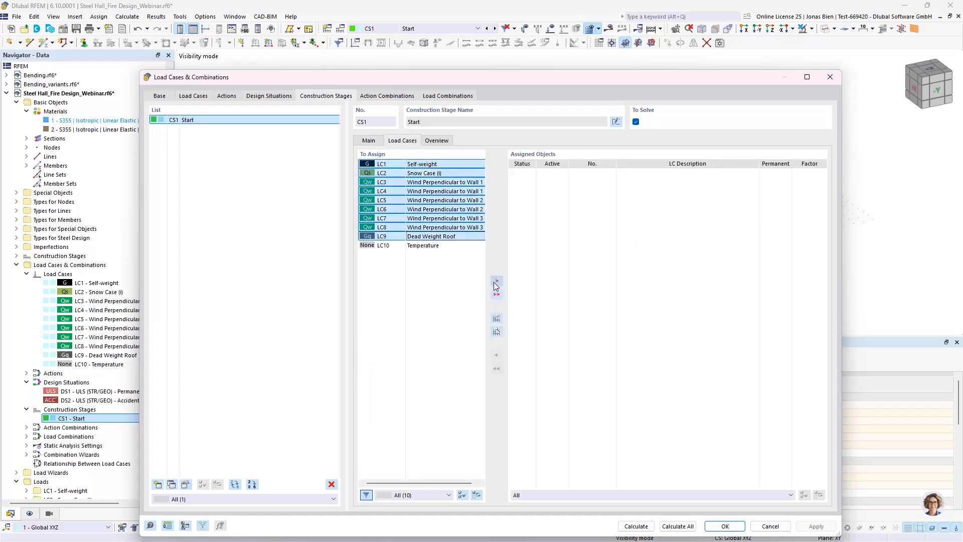
click(496, 281)
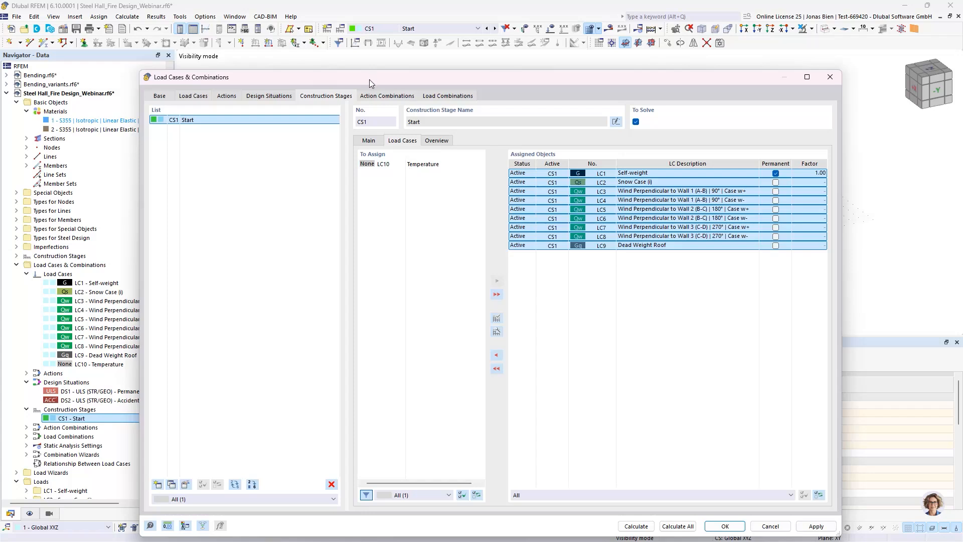
Step: For the accidental design situation DS2, discard the blank new combination wizard and create wizard 3 as a copy of wizard 1
click(276, 97)
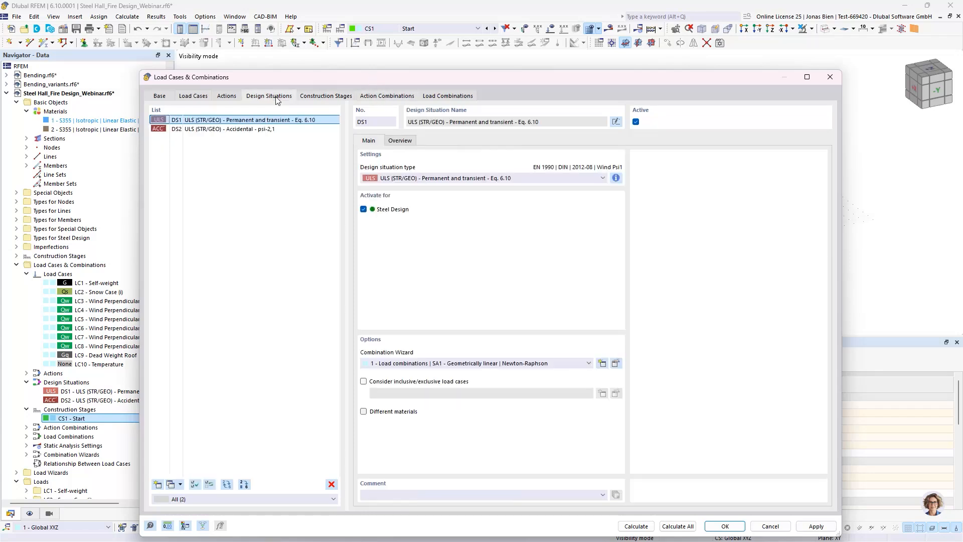
click(242, 129)
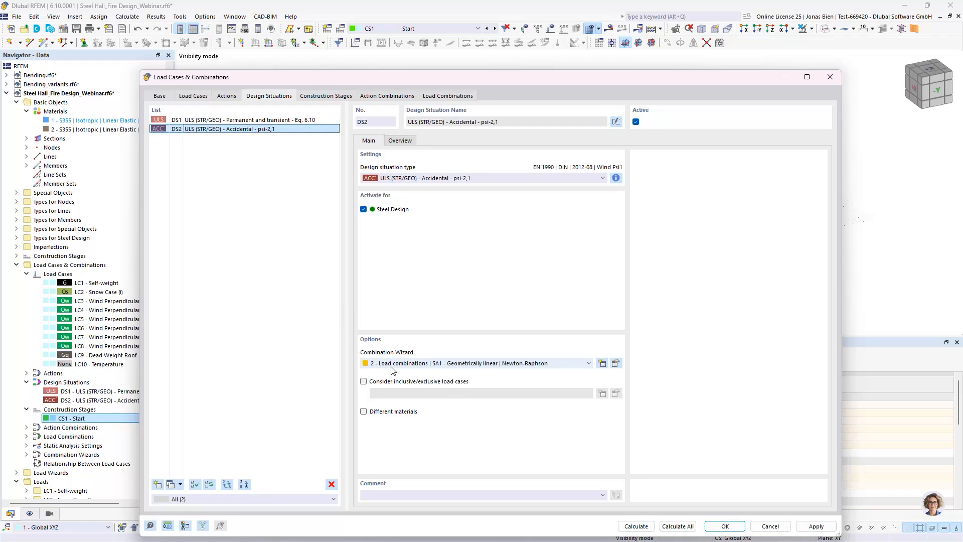
click(602, 363)
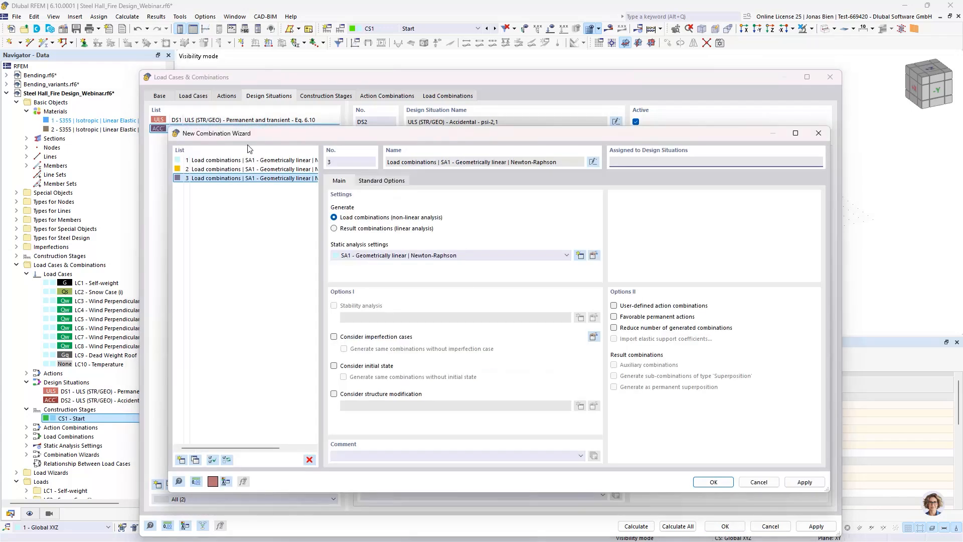
click(309, 460)
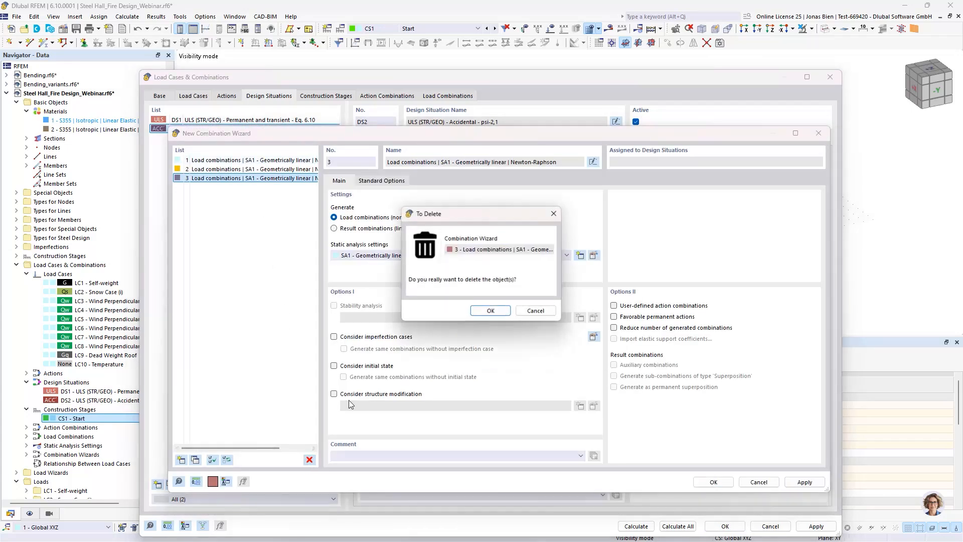
click(489, 310)
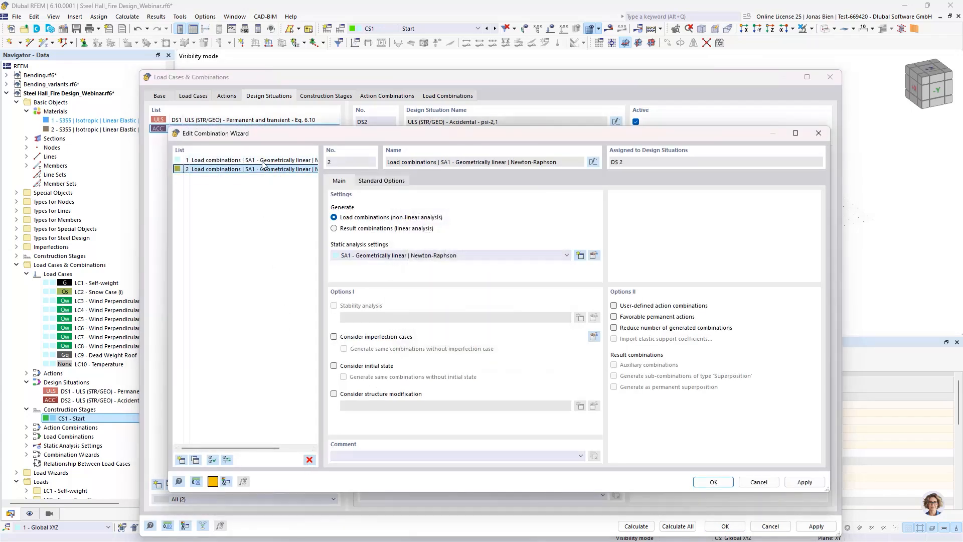
click(196, 460)
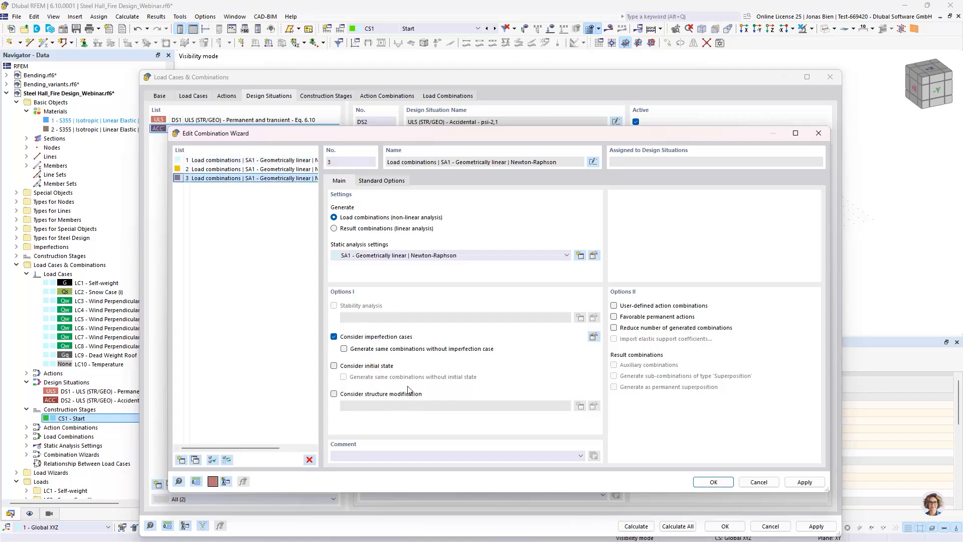
Step: Enable the initial state option in combination wizard 3, assign construction stage CS1 as that state and confirm the wizard
click(377, 367)
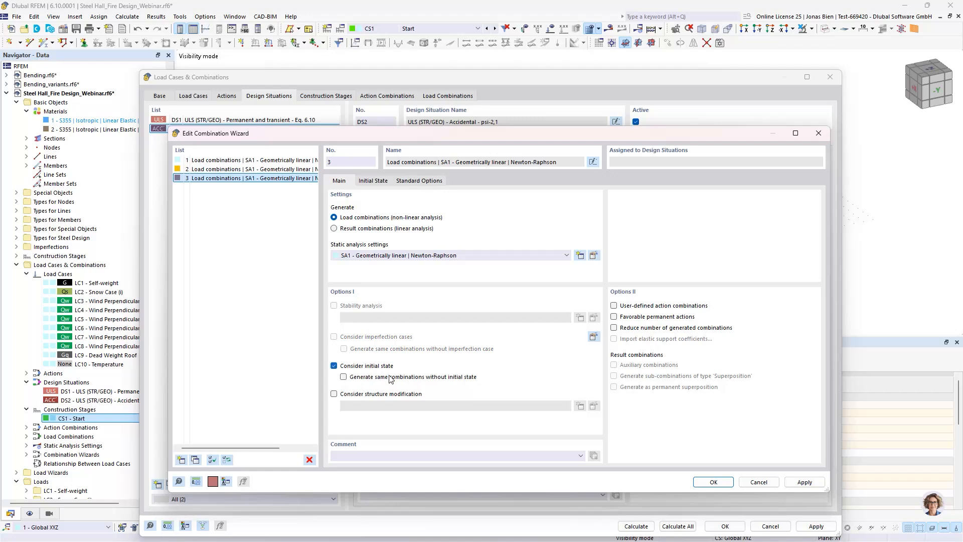
click(380, 184)
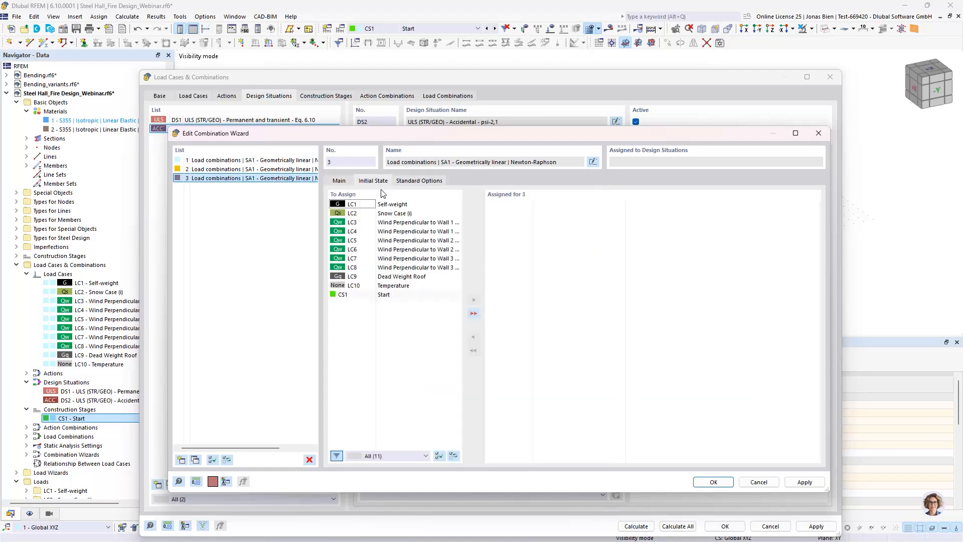
double_click(384, 296)
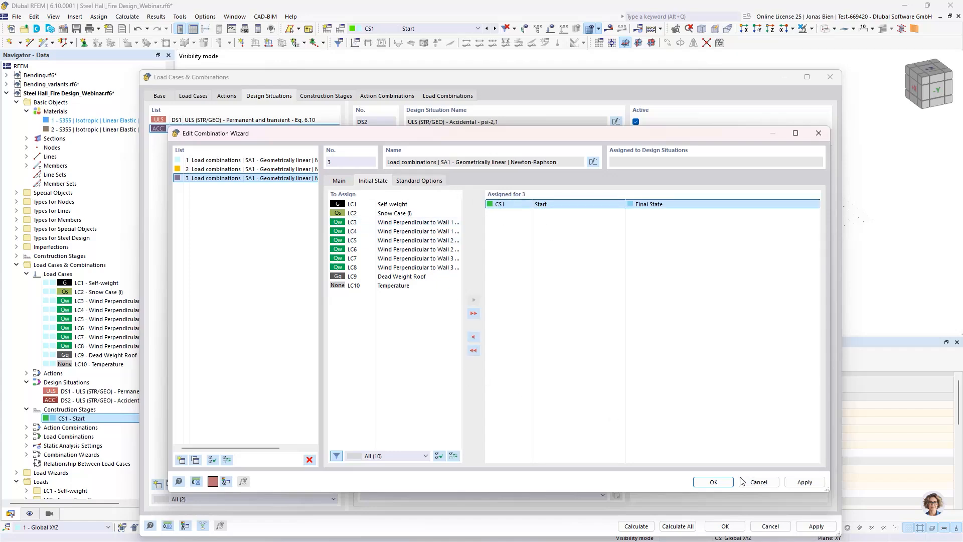
click(711, 483)
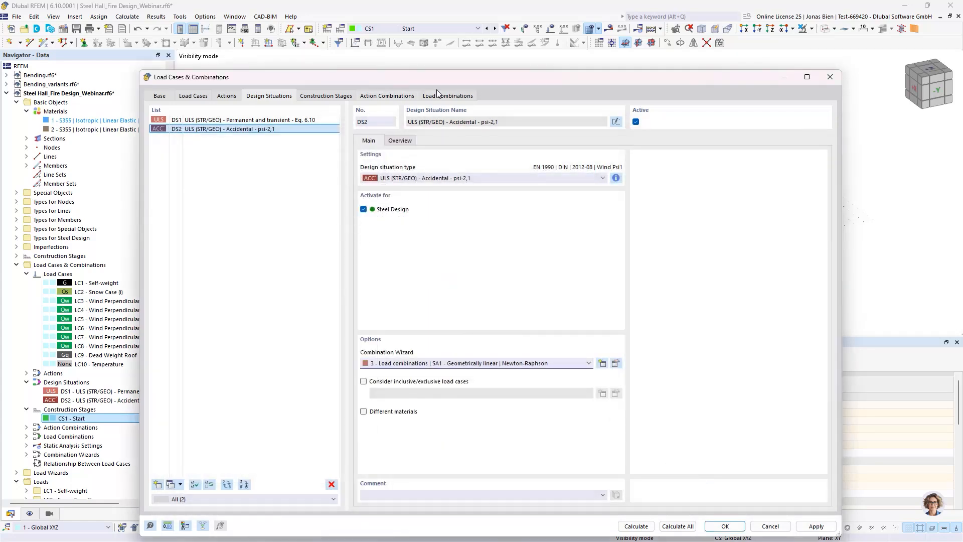
Step: Inspect the accidental load combinations CO43 and CO46 generated for DS2 and confirm the load cases and combinations
click(437, 95)
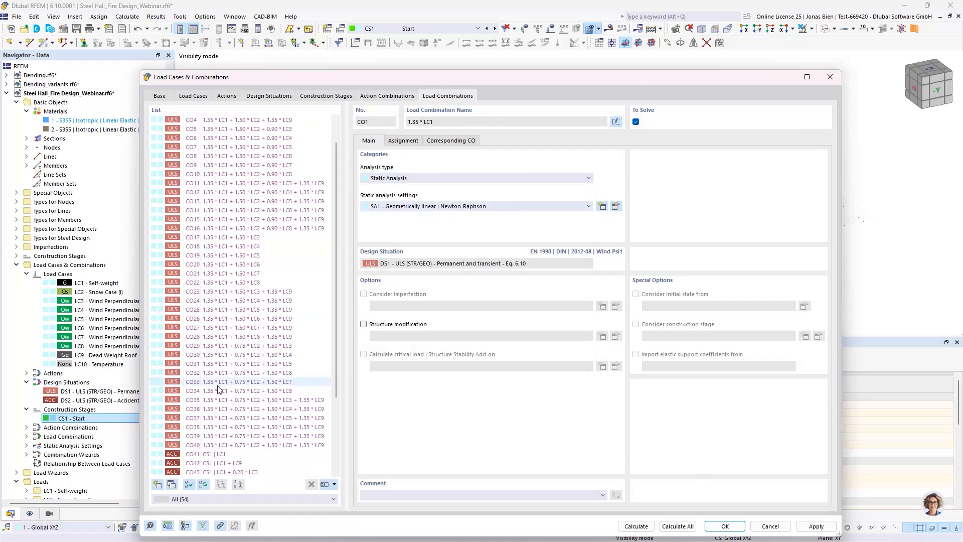
scroll(217, 388, down, 4)
click(222, 373)
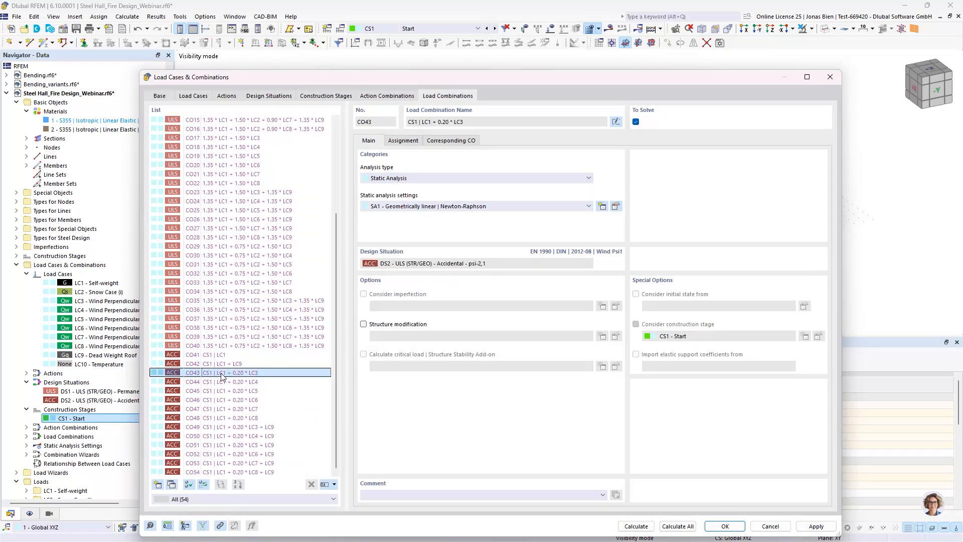
click(224, 400)
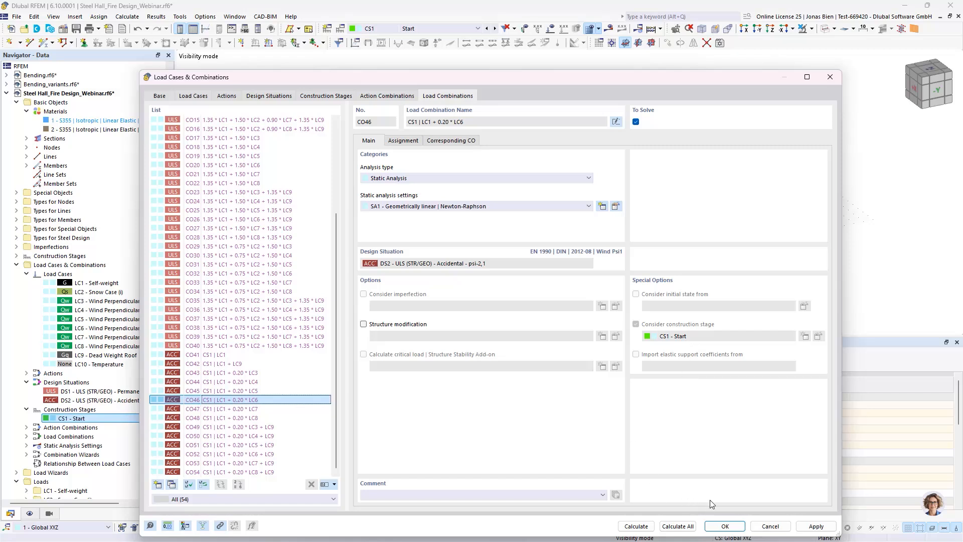
click(729, 528)
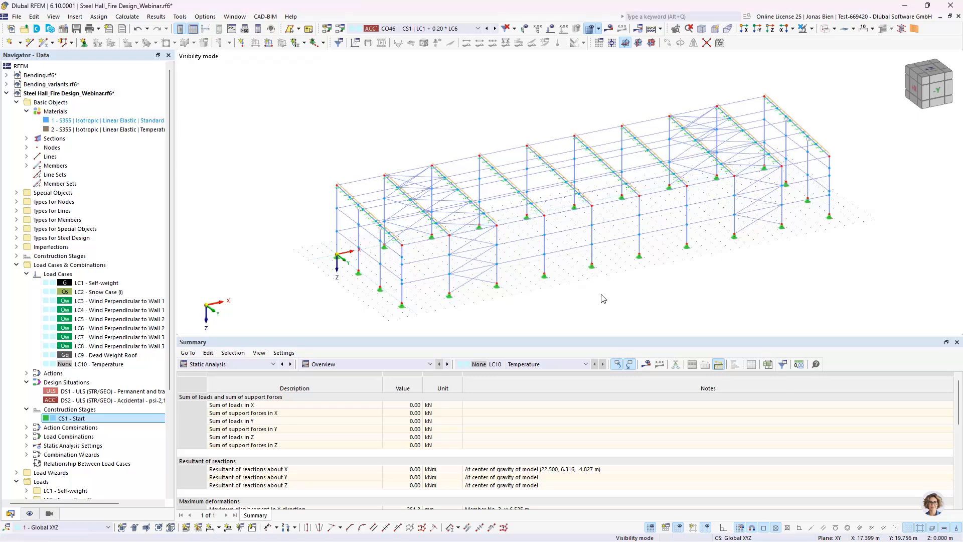
scroll(554, 186, up, 3)
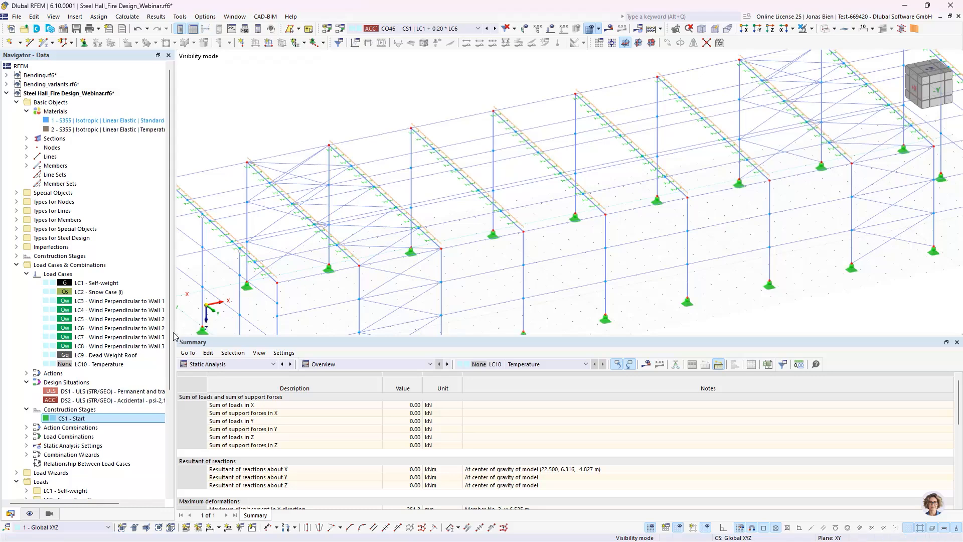
Step: Reopen combination wizard 3 of design situation DS2, enable consideration of structure modification and create a new structure modification for it
double_click(106, 401)
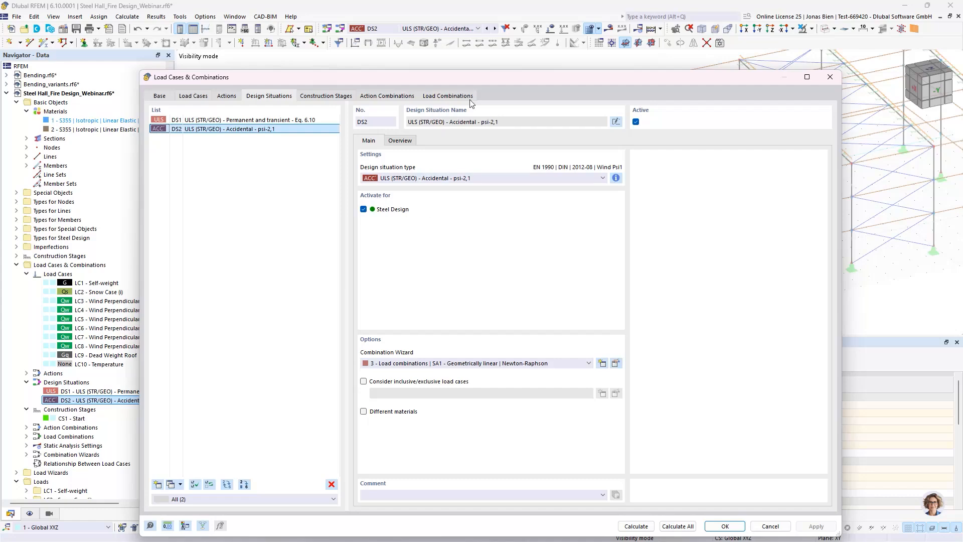
click(447, 96)
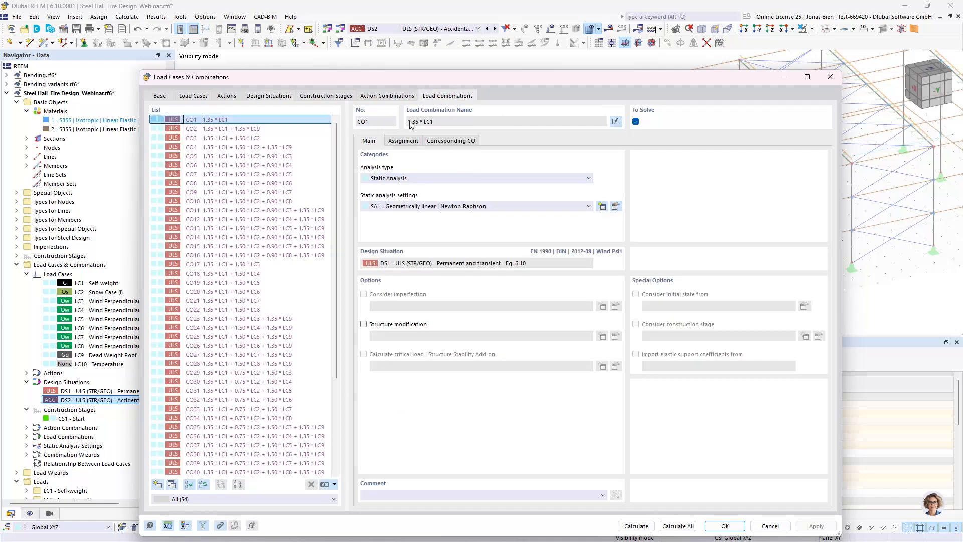
scroll(248, 371, down, 5)
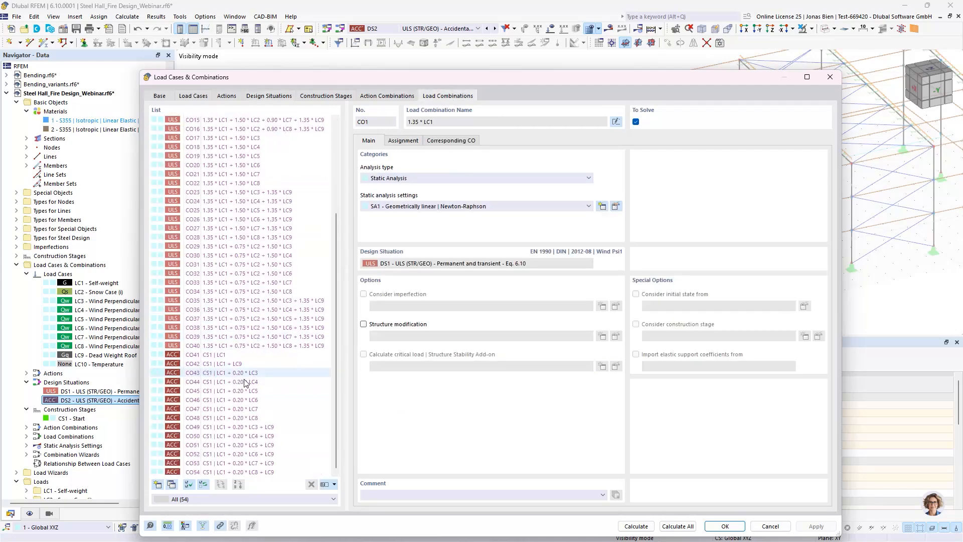
click(277, 96)
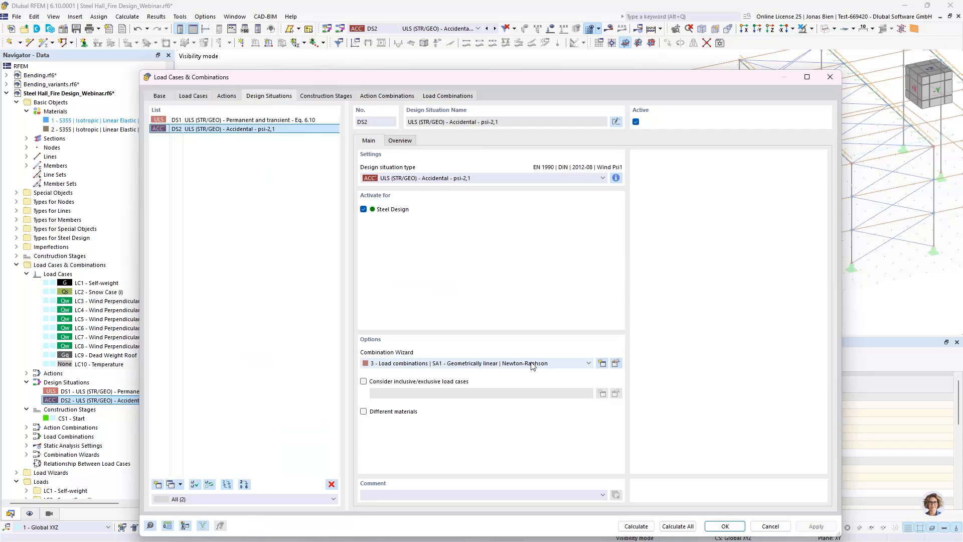
click(616, 363)
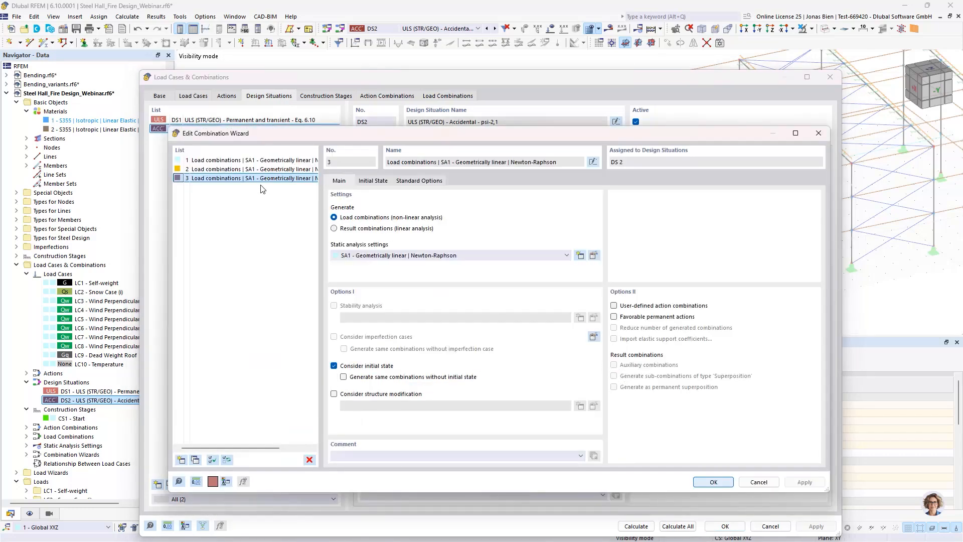
click(374, 395)
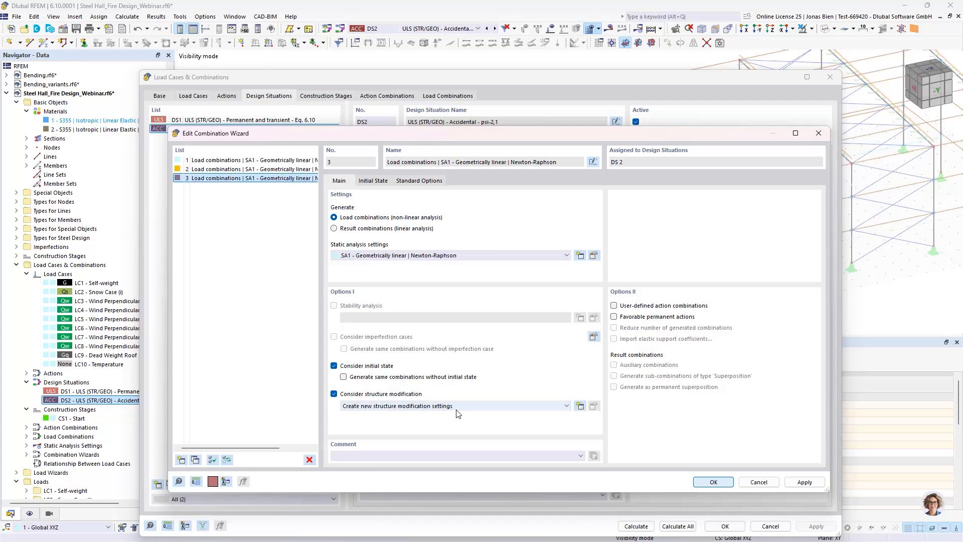
click(434, 406)
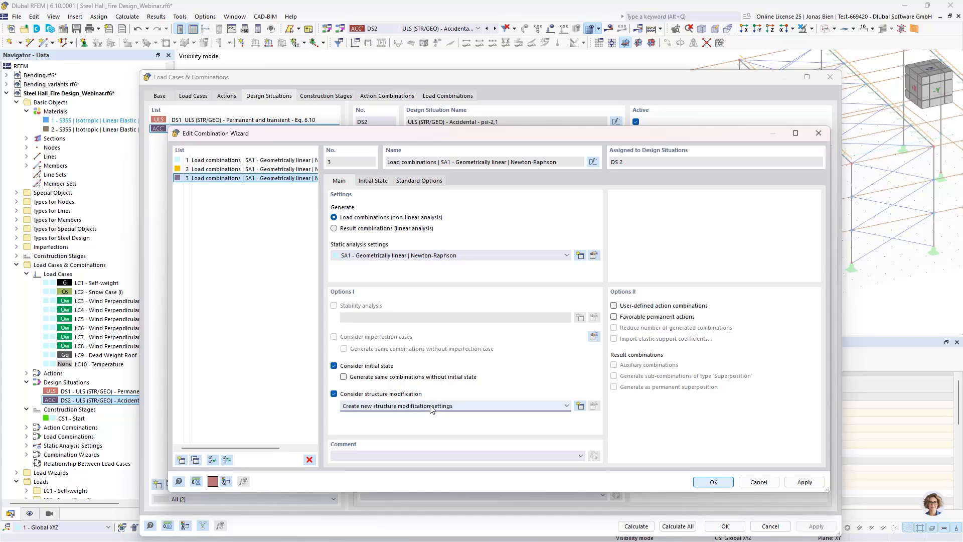
click(371, 402)
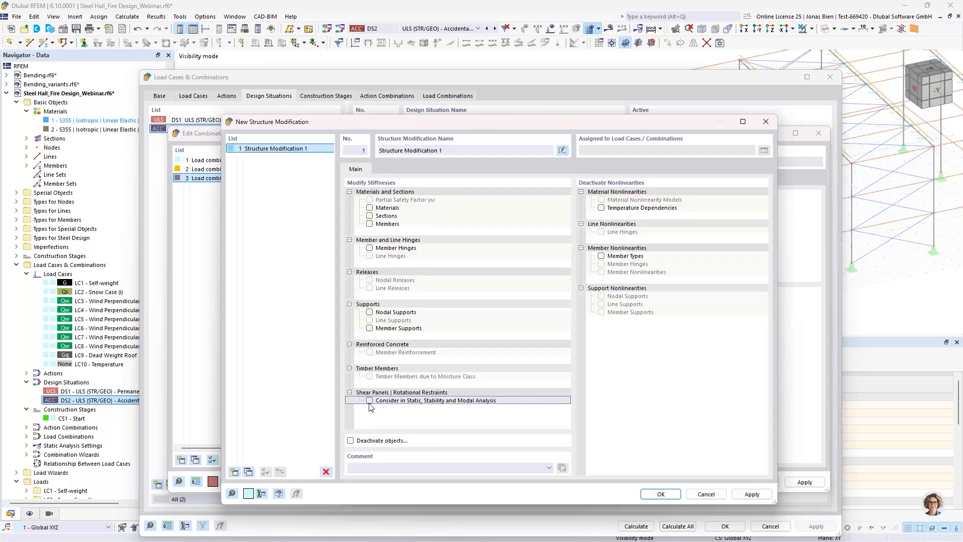
Step: In Structure Modification 1, enable object deactivation with support on members deactivated, and create a new object selection for it
click(350, 441)
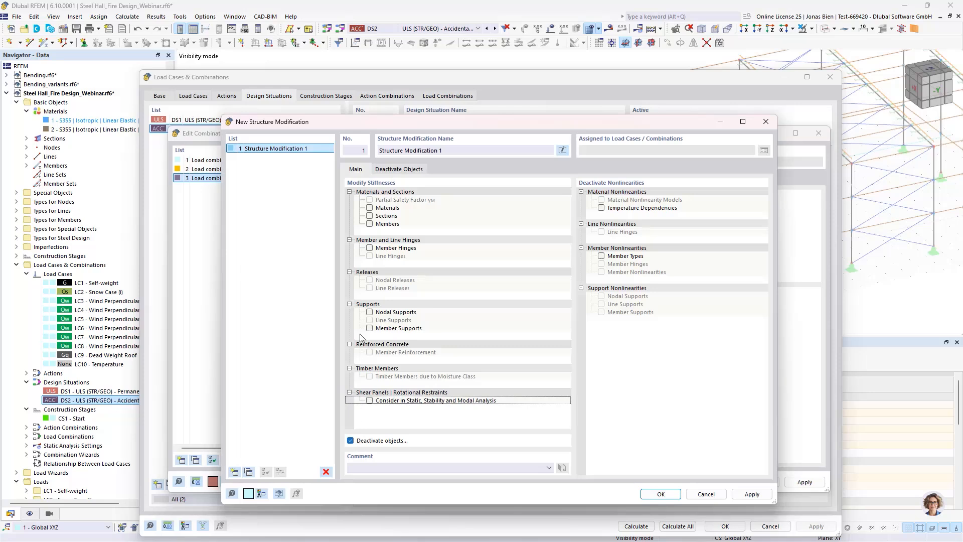
click(398, 169)
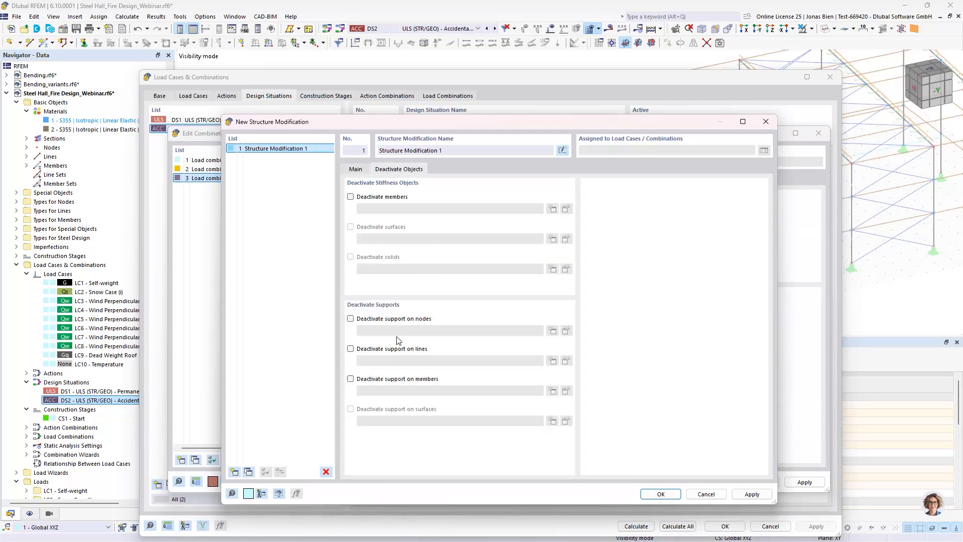
click(365, 380)
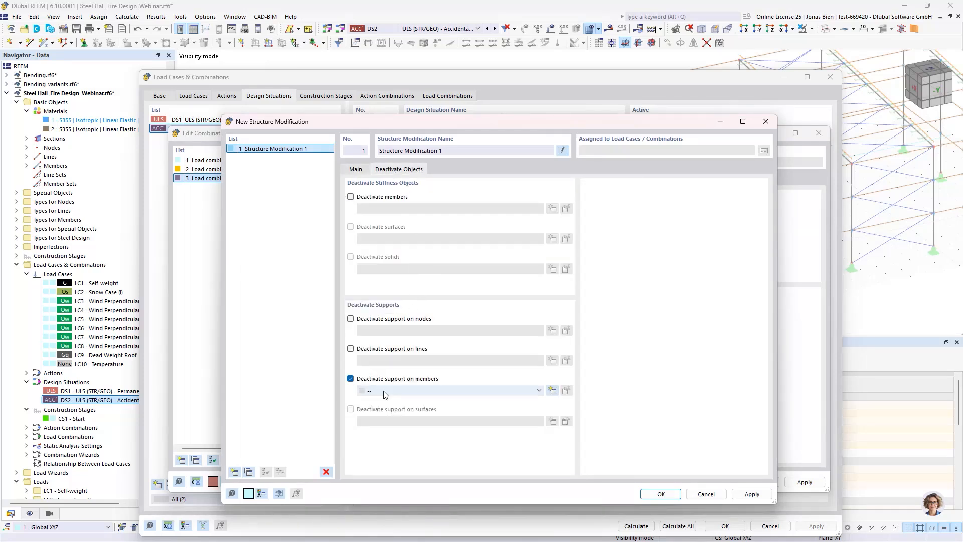
click(416, 396)
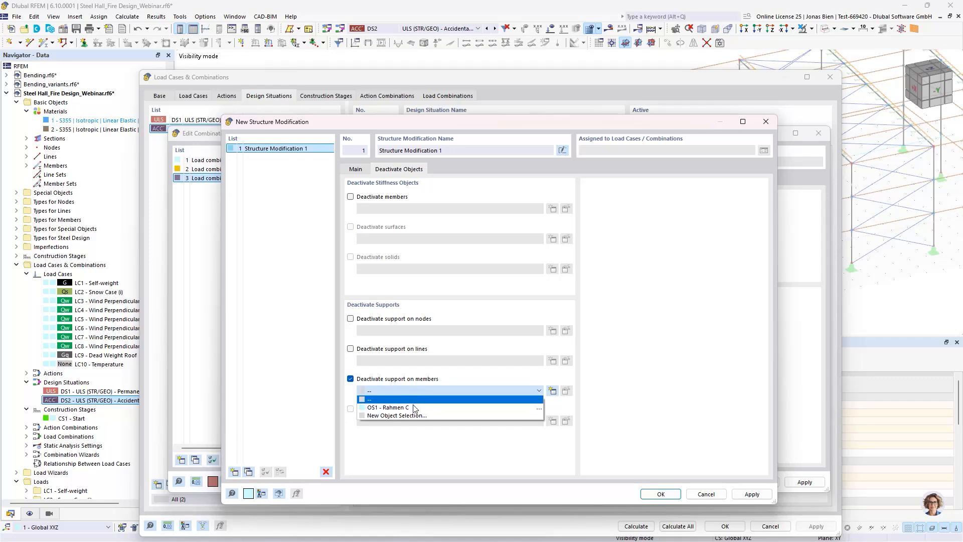
click(415, 416)
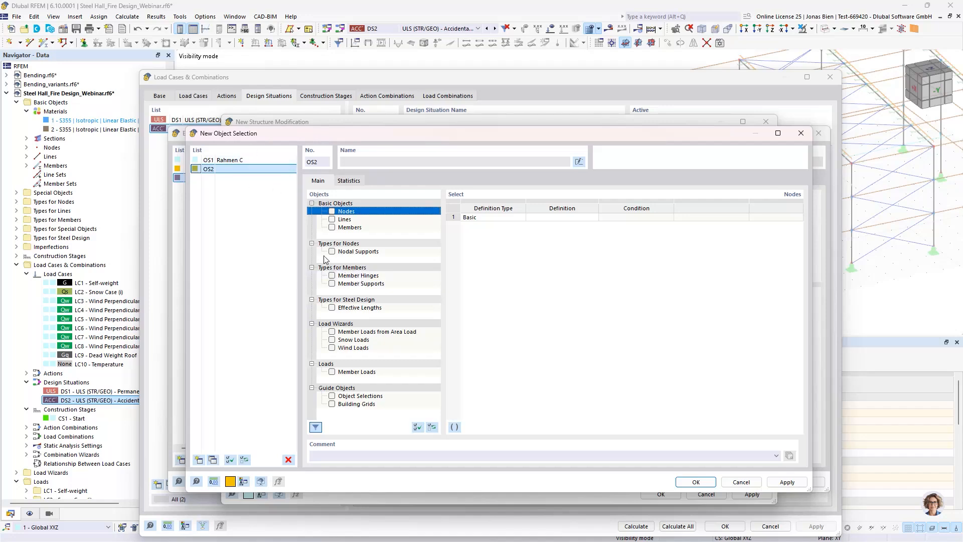
Step: Restrict object selection OS2 to member supports, with a basic condition that the Member Support No. equals a given value
click(332, 283)
click(555, 218)
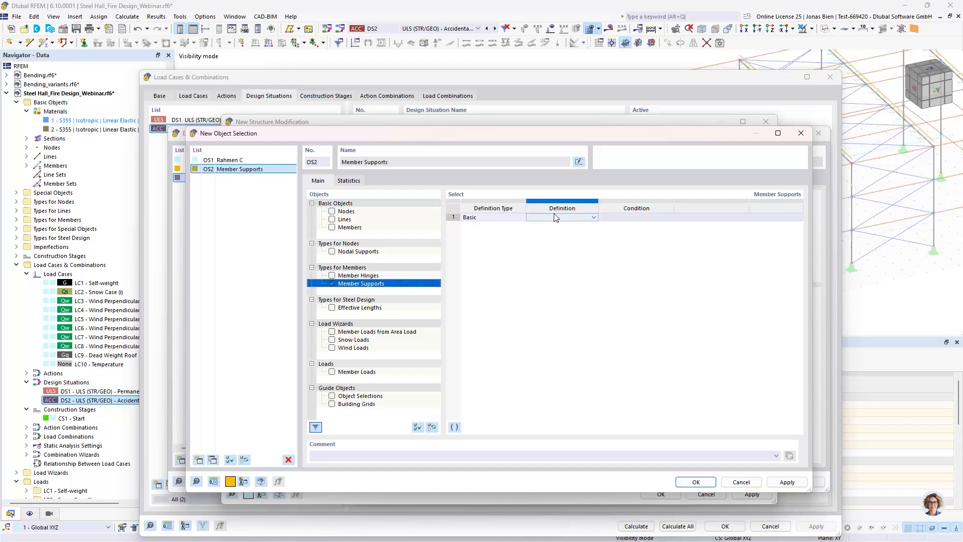
click(555, 217)
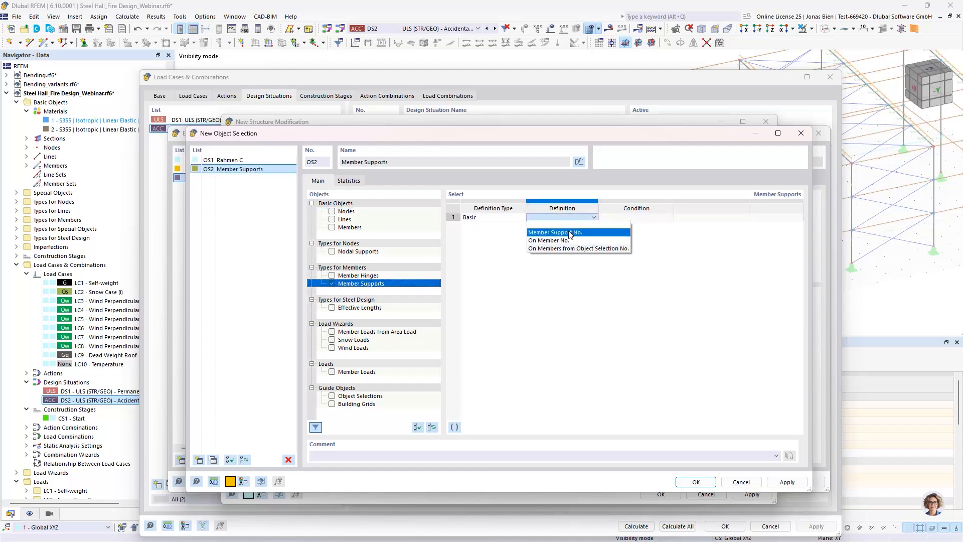
click(570, 233)
click(709, 217)
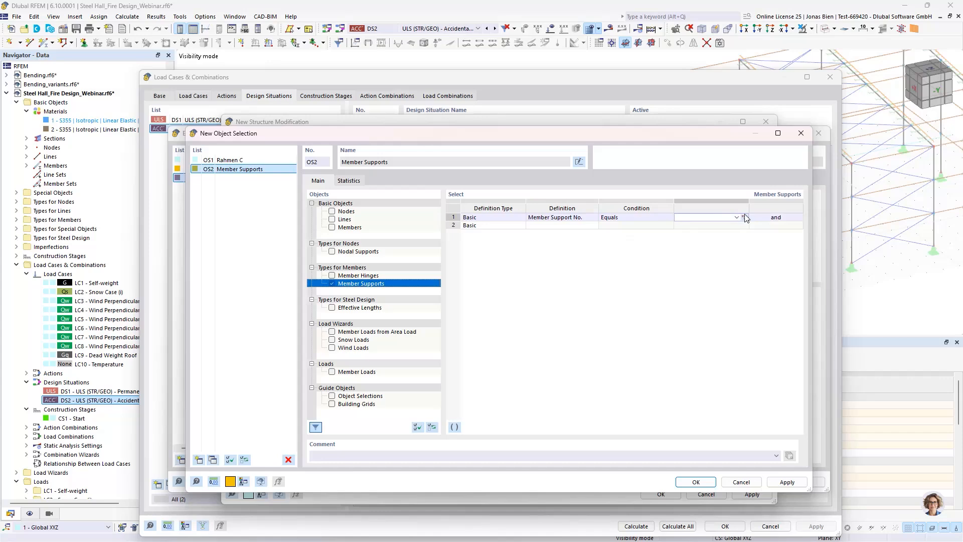
Step: Cancel visibility mode and pick member support 1 in the model as the value of the OS2 condition
click(743, 217)
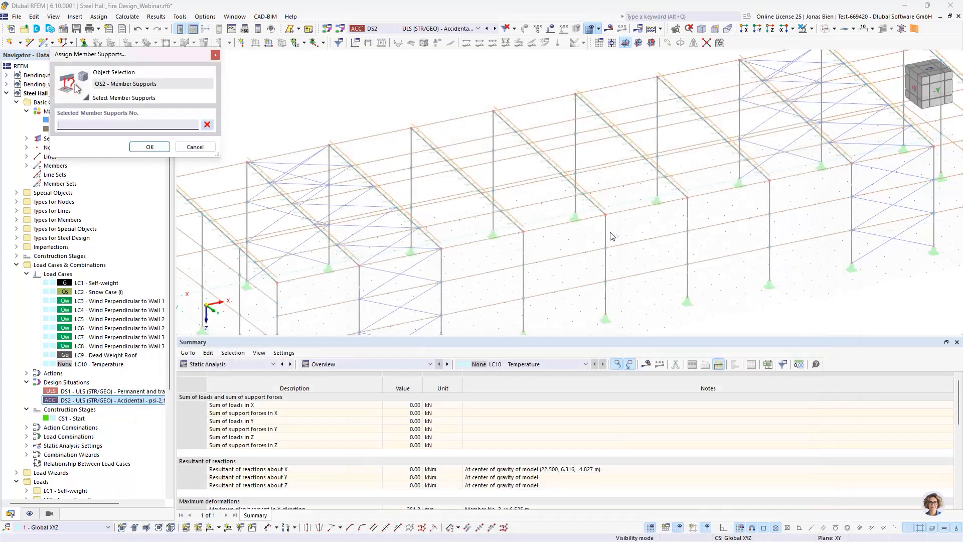
scroll(549, 222, down, 3)
ctrl+middle_drag(549, 222, 673, 175)
drag(596, 185, 564, 141)
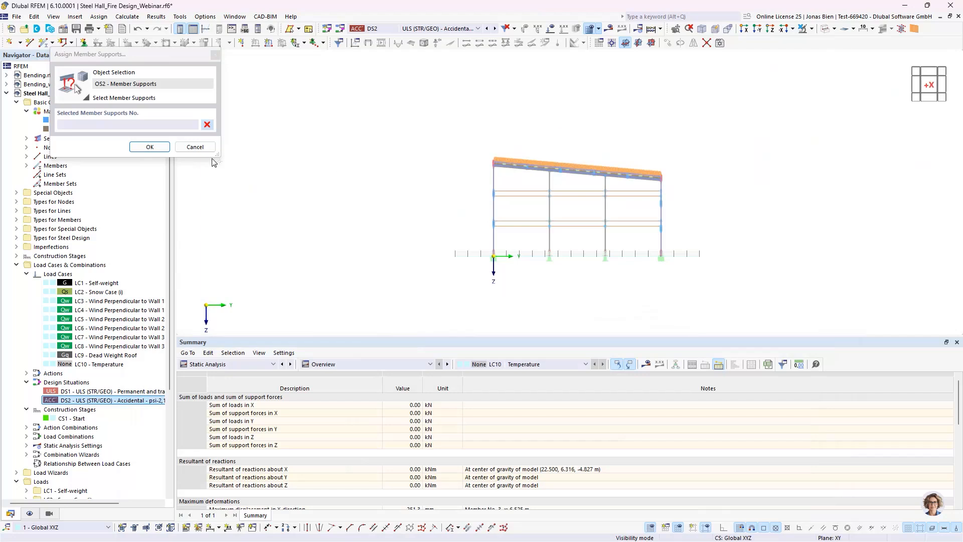
drag(587, 181, 529, 112)
click(811, 28)
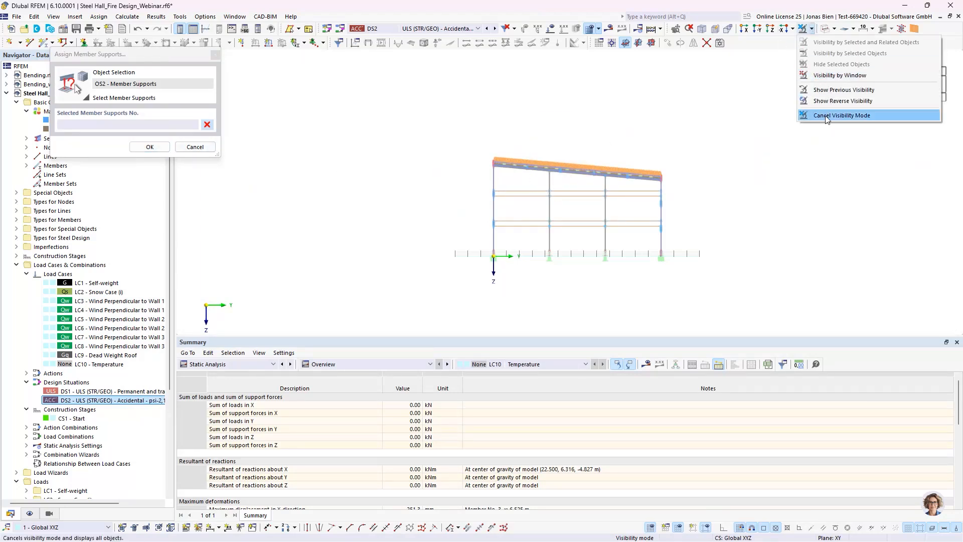
click(826, 116)
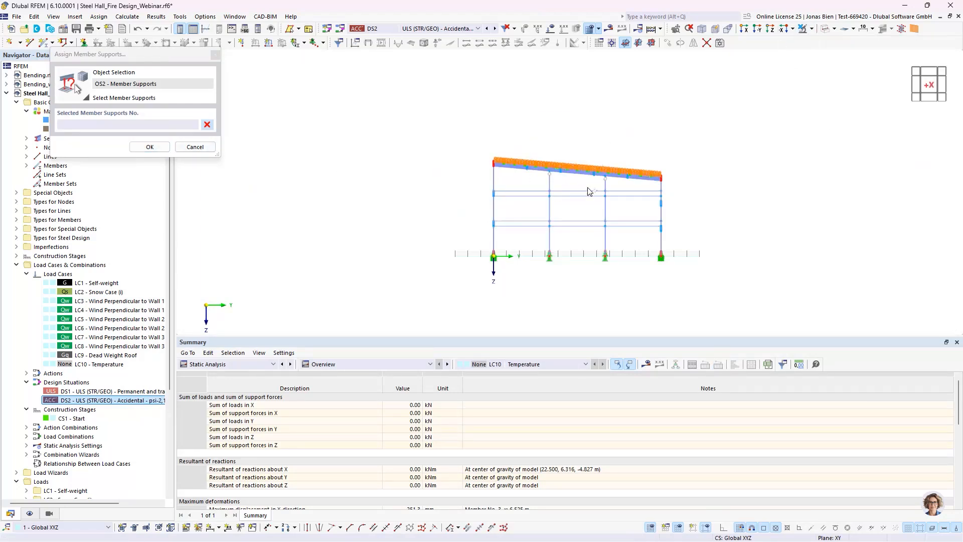
click(153, 151)
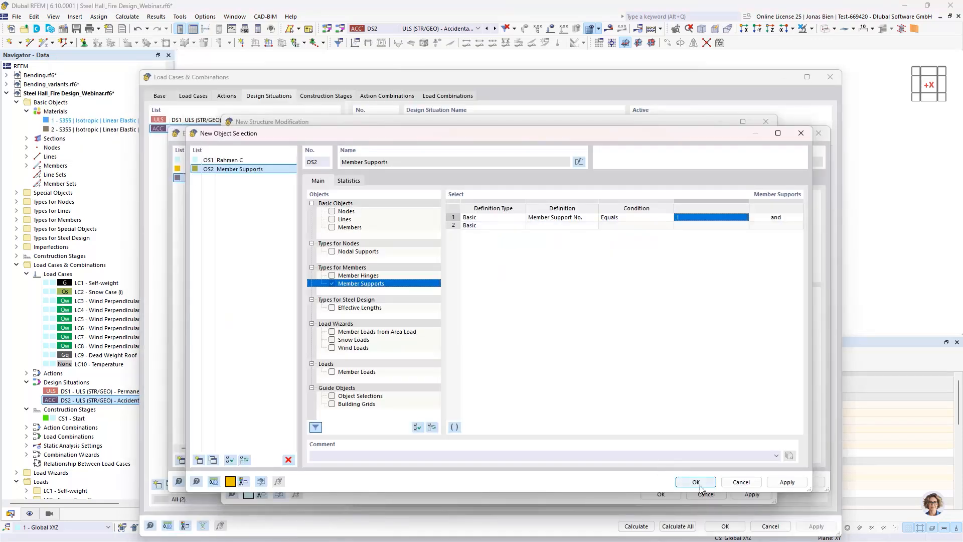
Step: Confirm object selection OS2 and Structure Modification 1, and accept combination wizard 3 with this modification
click(699, 484)
click(662, 494)
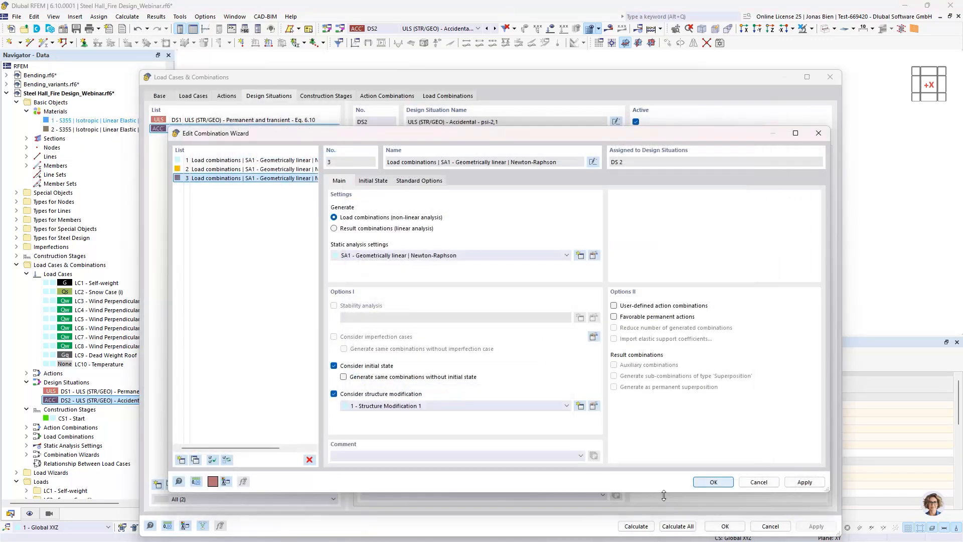
click(713, 481)
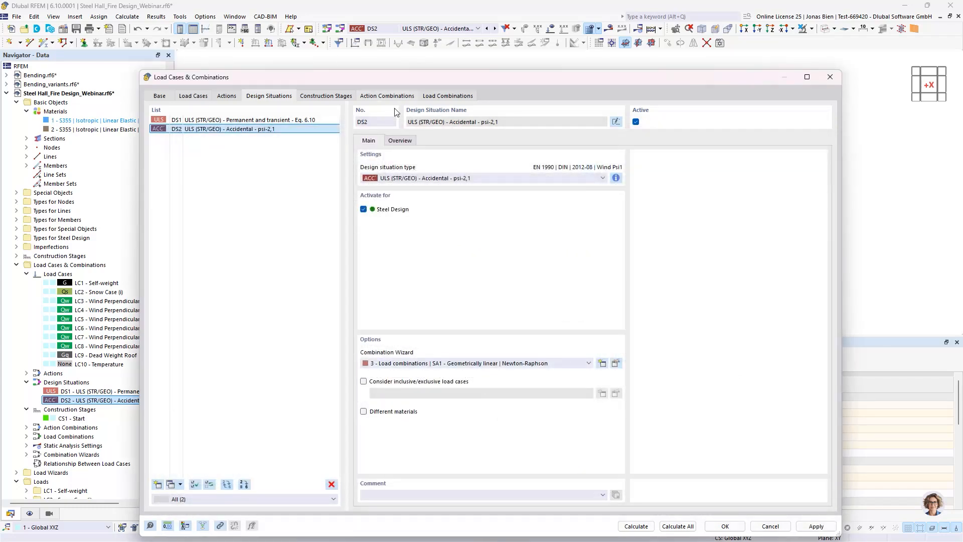
Step: Check the structure modification and construction stage settings of accidental combination CO44 and confirm the load cases and combinations
click(436, 98)
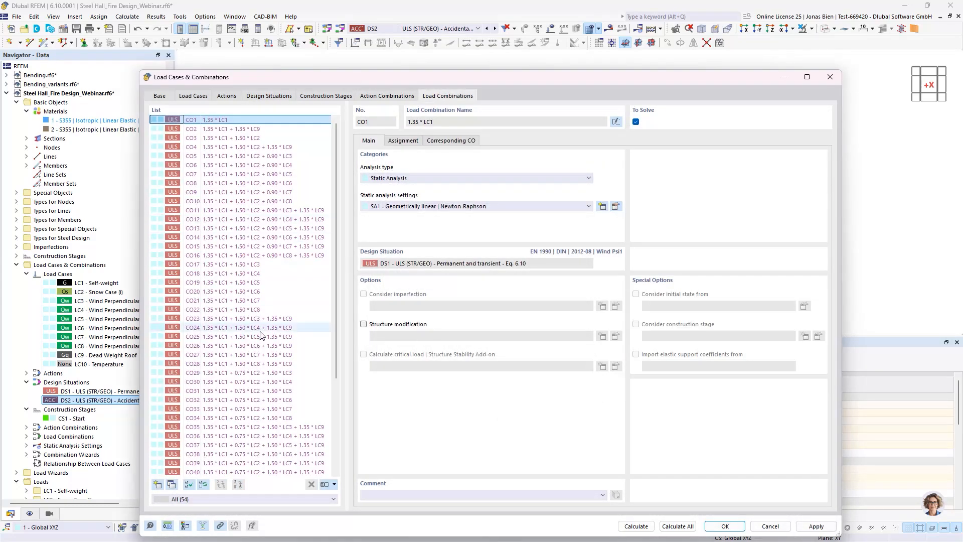
scroll(260, 335, down, 5)
click(263, 382)
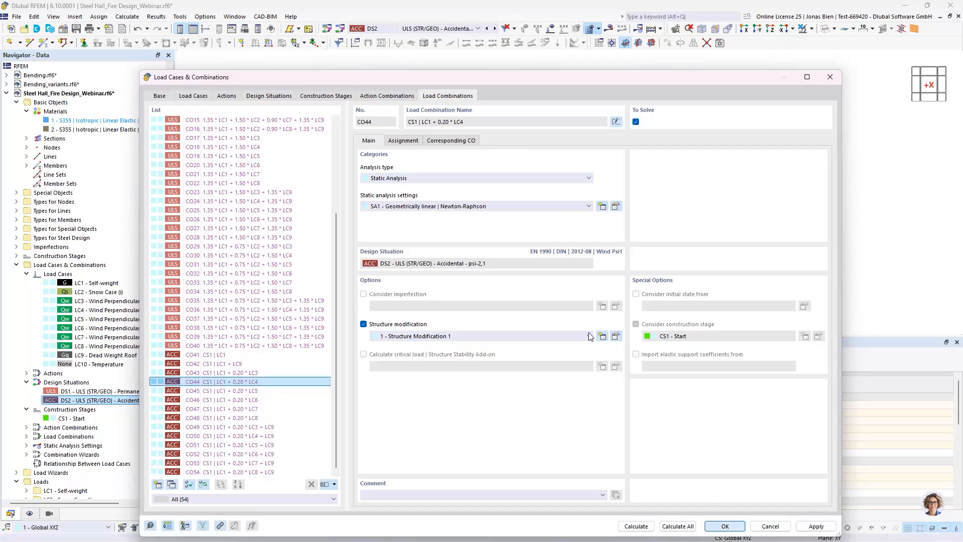
click(724, 525)
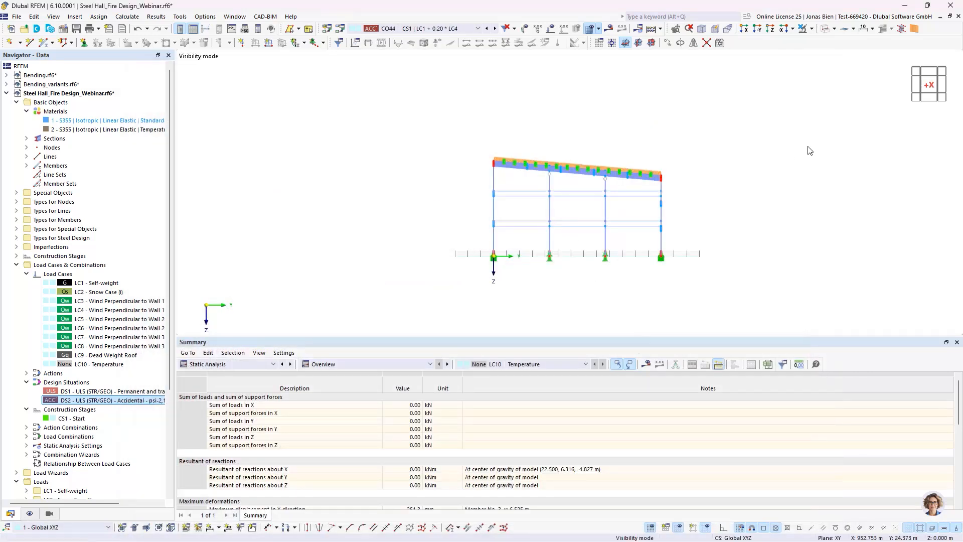
ctrl+middle_drag(730, 168, 767, 178)
middle_drag(742, 175, 603, 243)
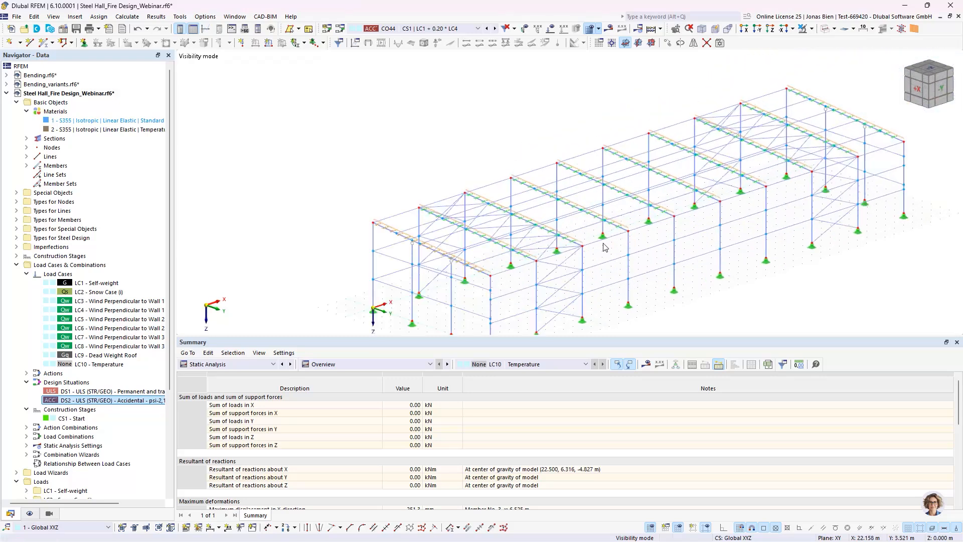
scroll(626, 193, up, 3)
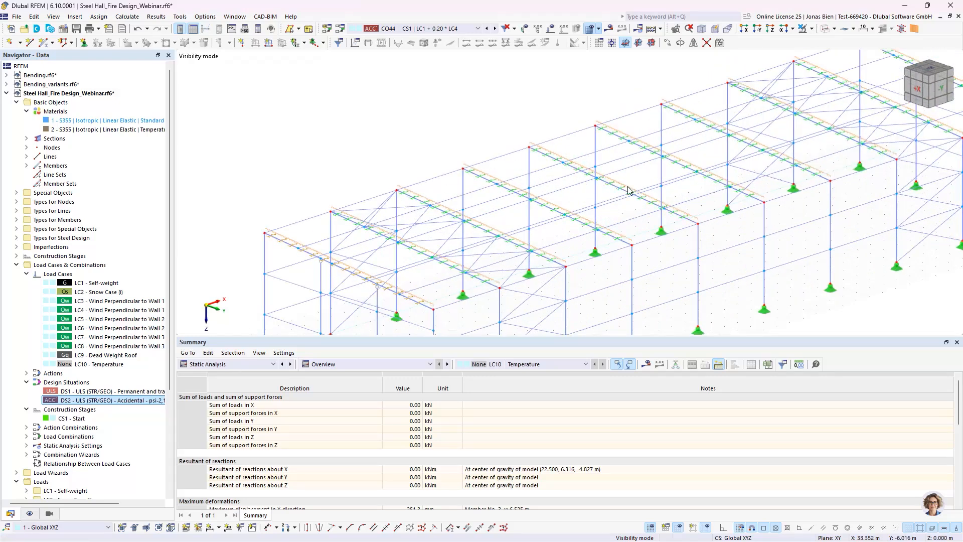
scroll(702, 233, down, 4)
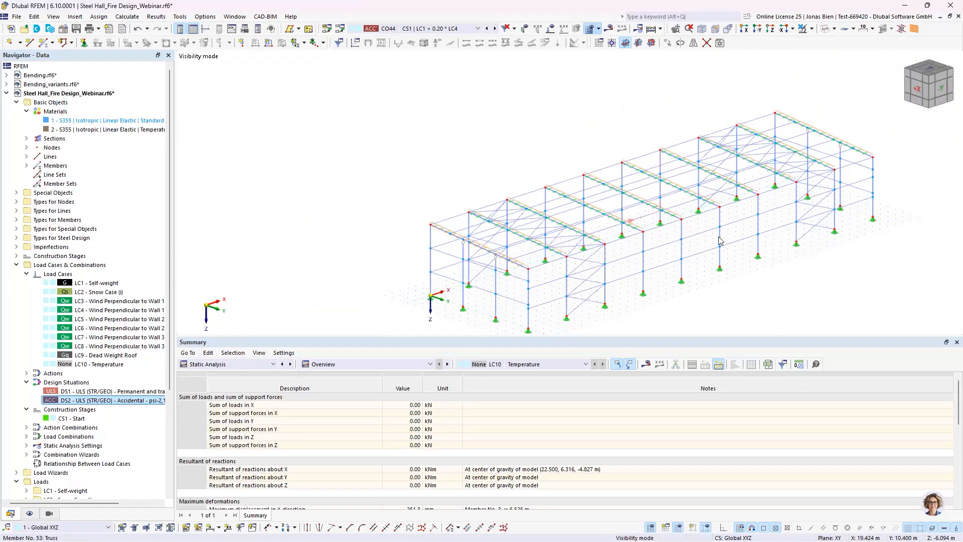
middle_drag(775, 250, 755, 235)
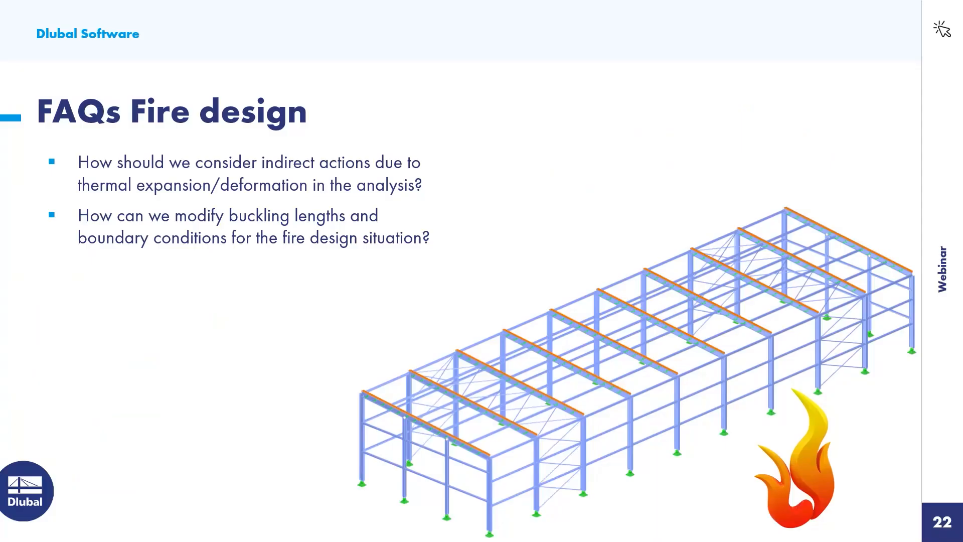
key(Right)
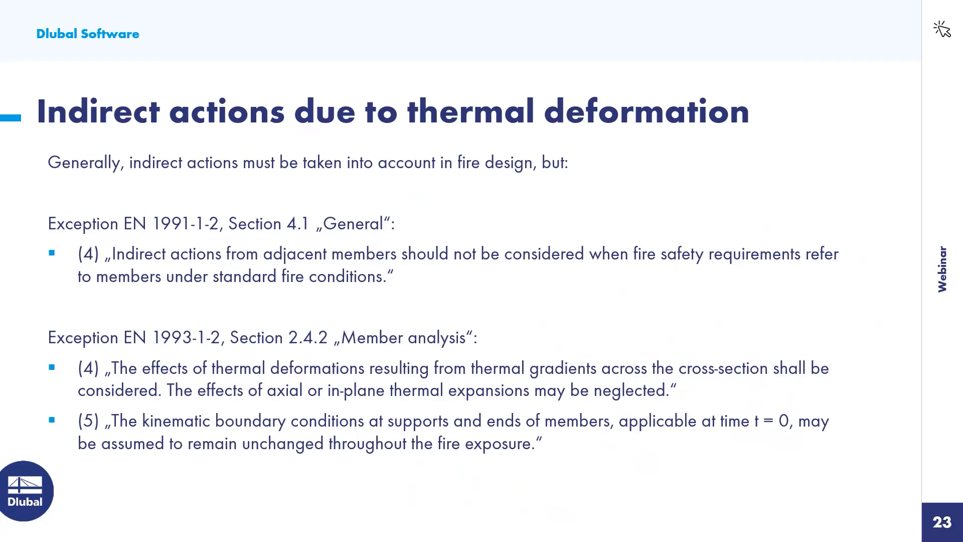